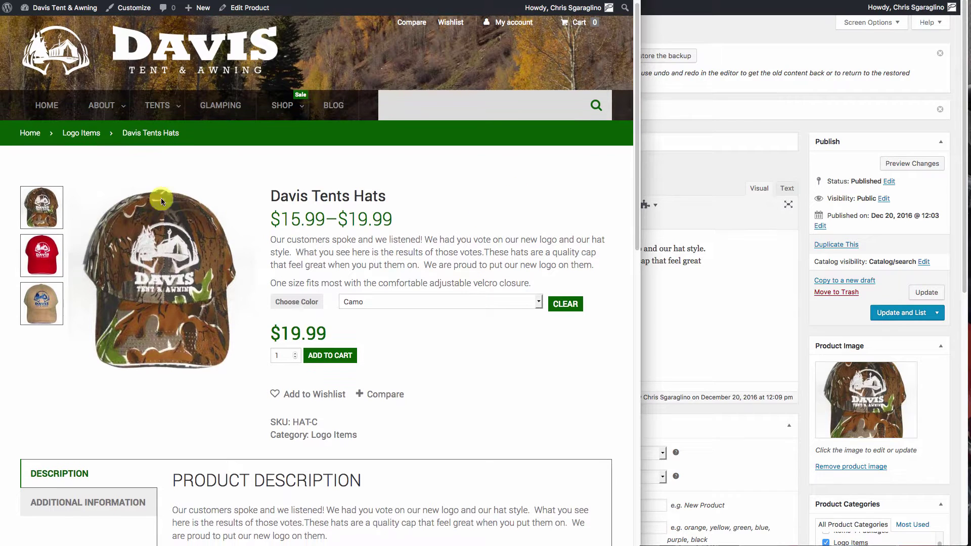
Open the Logo Items category in the store and review the water bottle, T-shirt and hat products
click(86, 140)
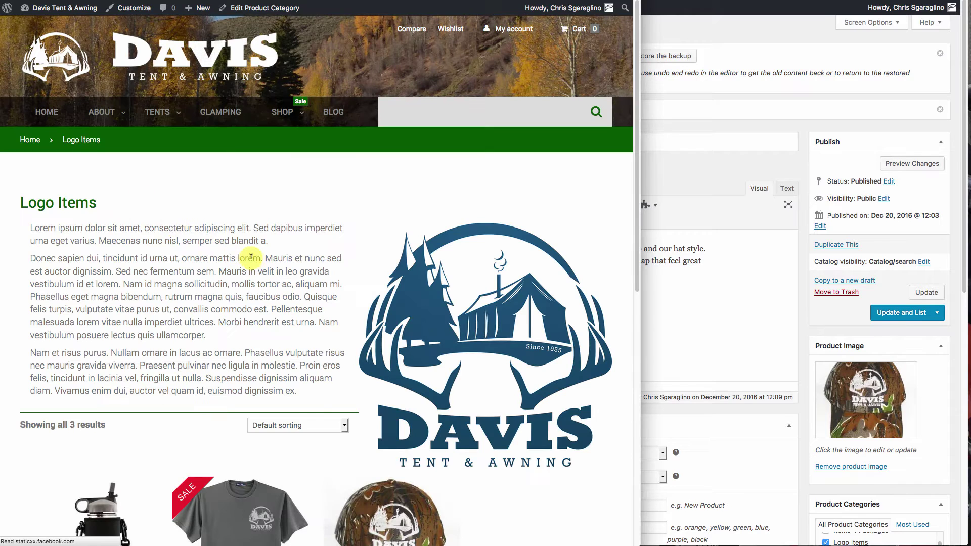
scroll(253, 258, down, 6)
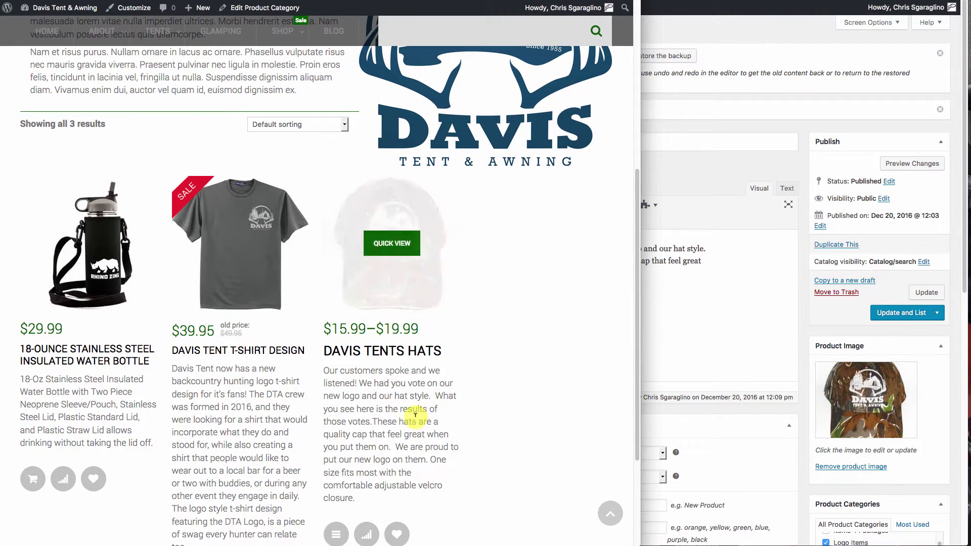
mouse_move(235, 246)
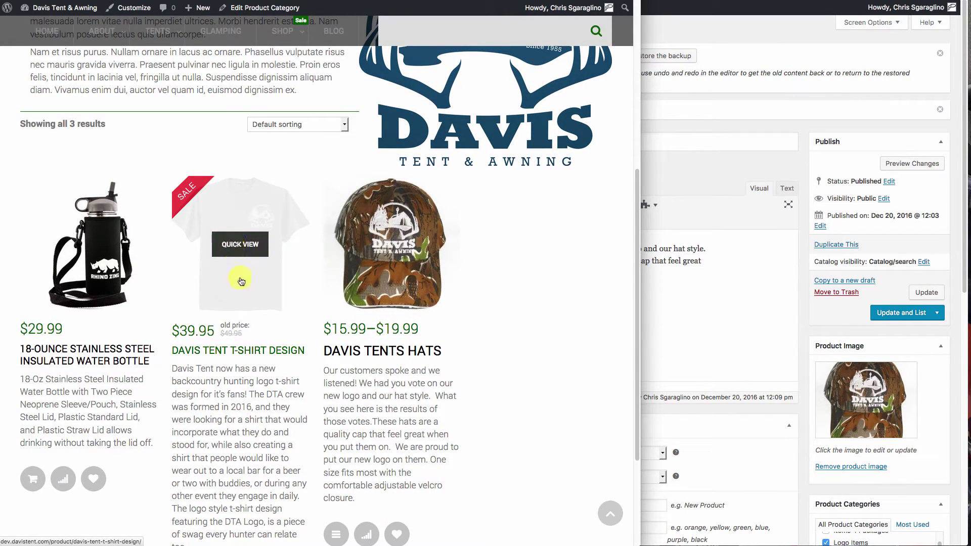
mouse_move(395, 245)
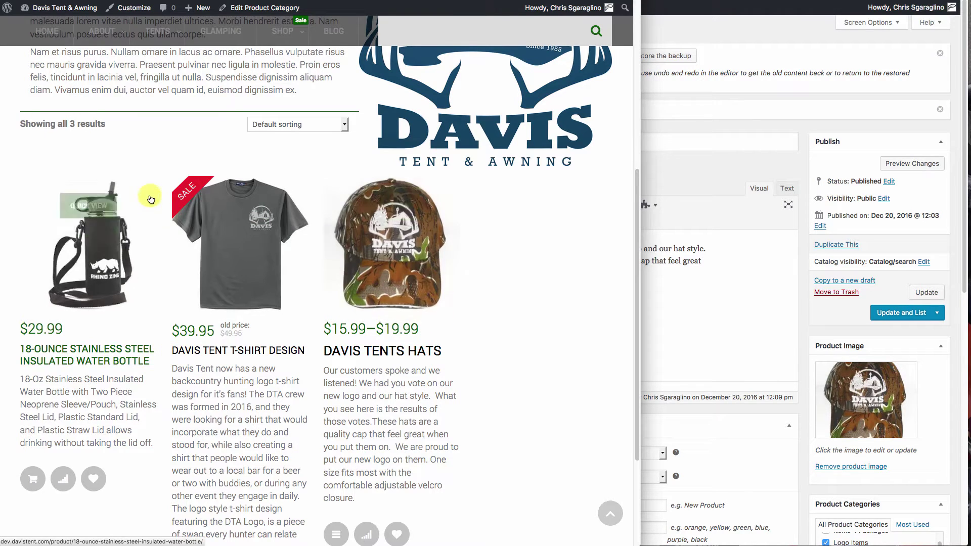
mouse_move(117, 213)
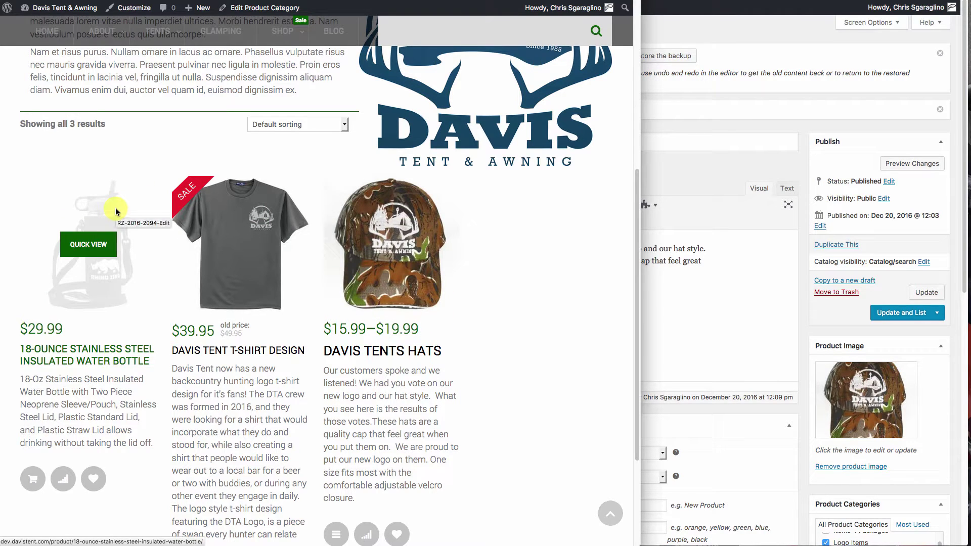
Create a new product titled "Davis Tent Packaged Deal" and enter "This is a" as its description
click(744, 28)
click(470, 33)
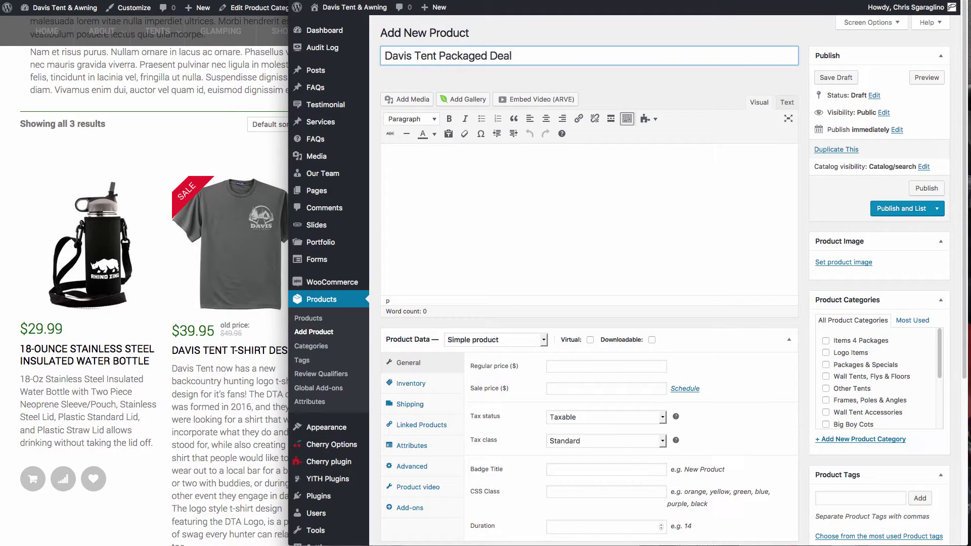
click(486, 213)
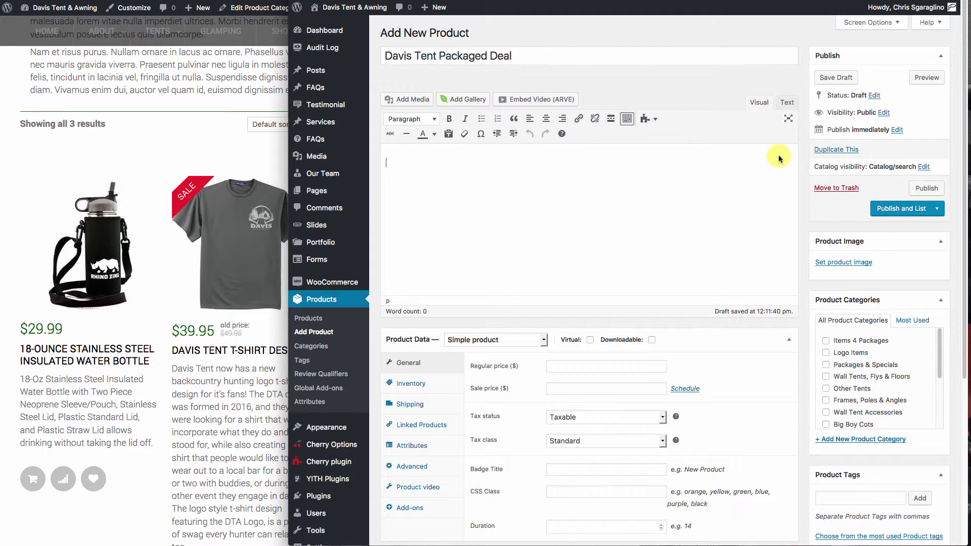
text(This is a)
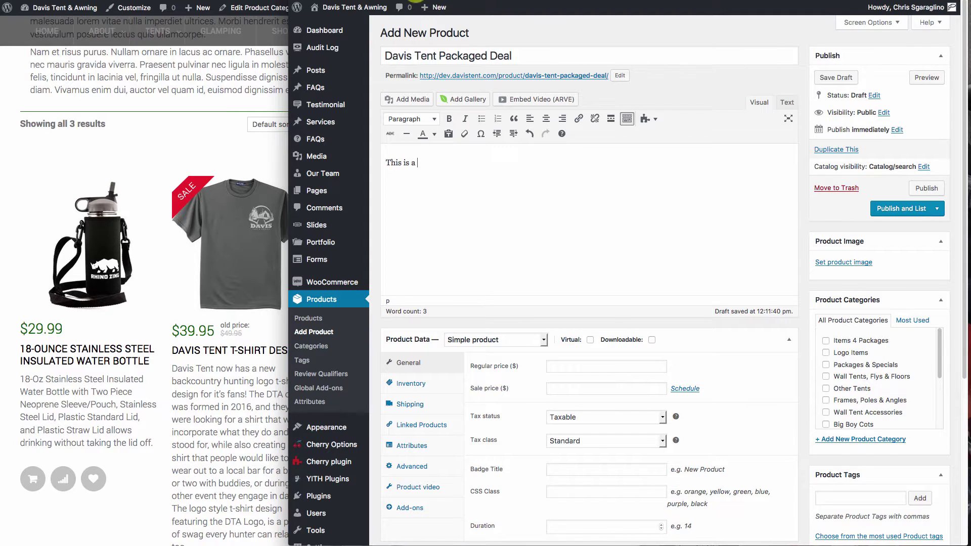
Replace the product description with the second and third paragraphs copied from the Lorem Ipsum page
key(super+t)
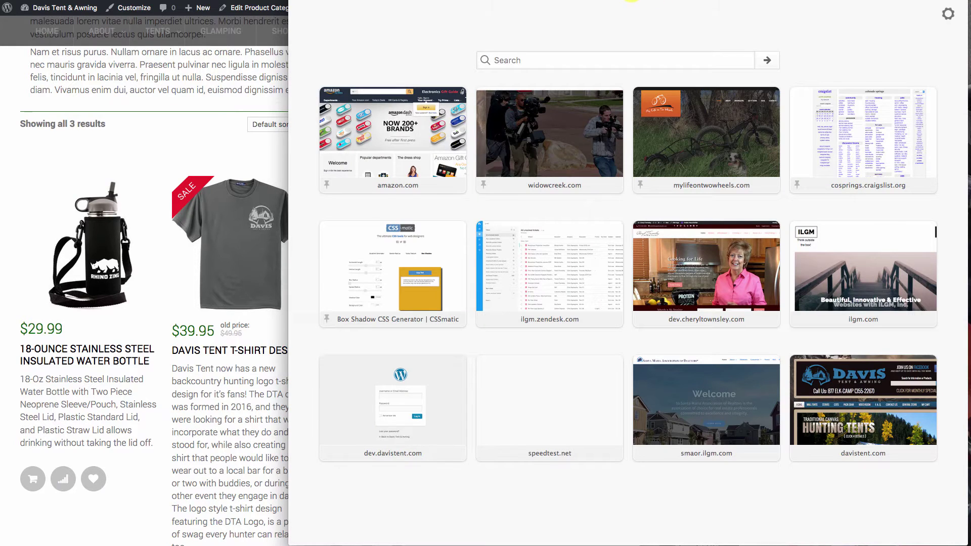
click(503, 189)
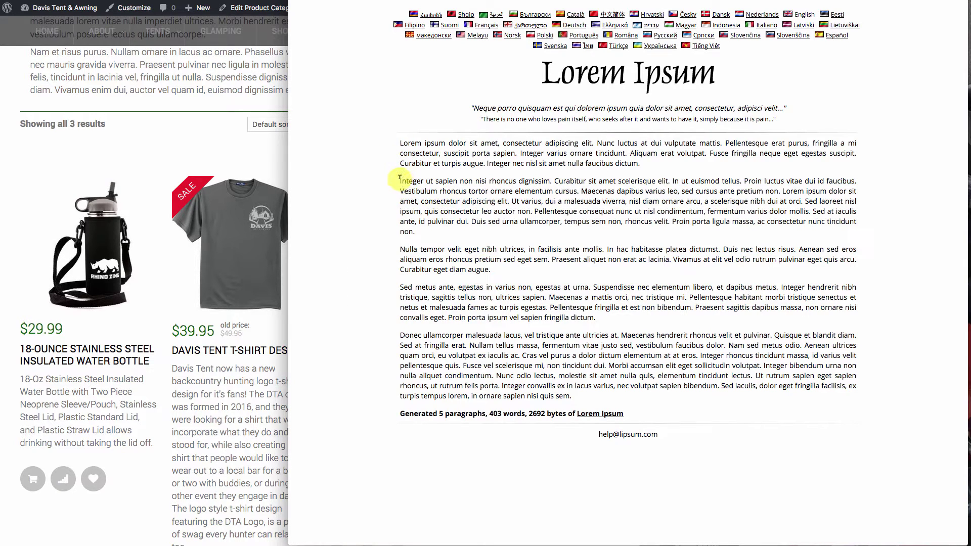
drag(399, 178, 499, 273)
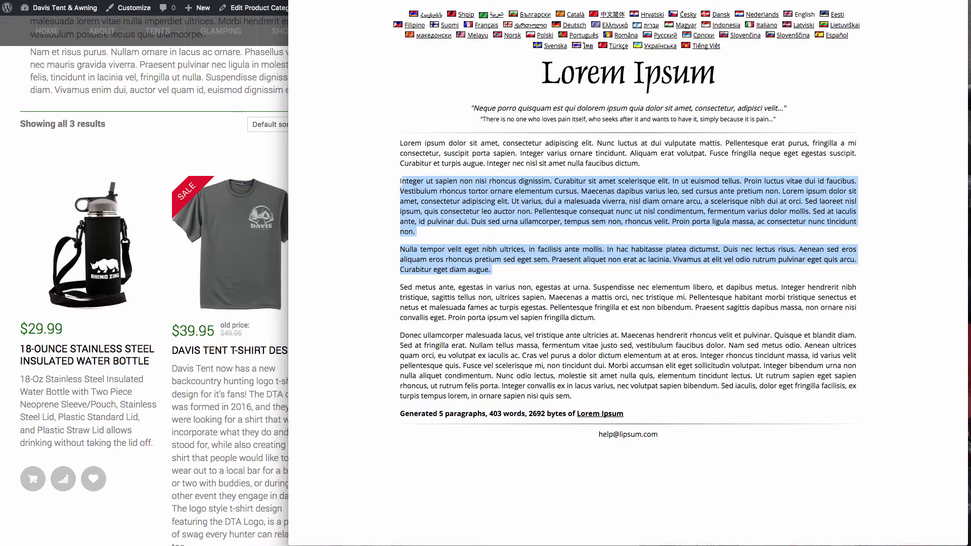
key(super+c)
key(super+w)
drag(422, 163, 386, 163)
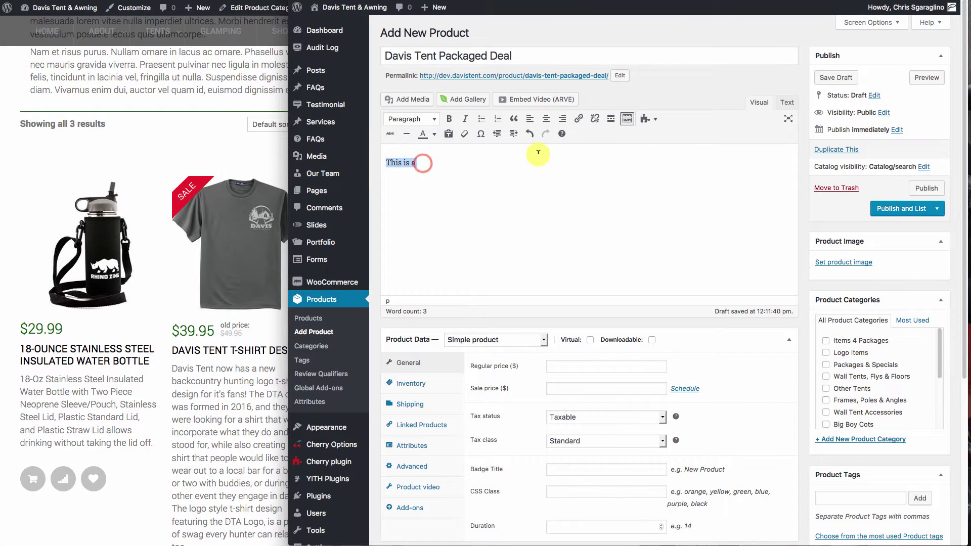
key(super+v)
drag(428, 210, 374, 150)
click(388, 163)
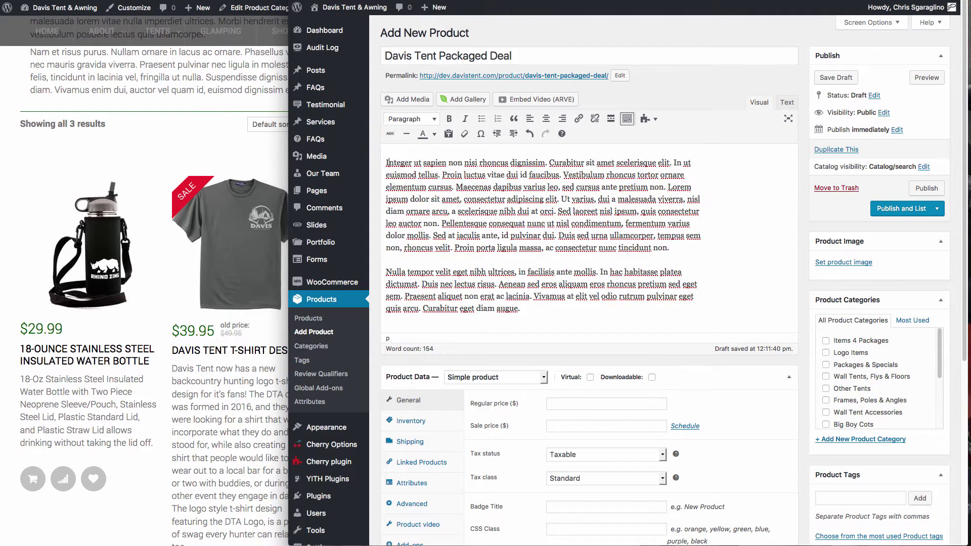
Fill the product short description with the fourth Lorem Ipsum paragraph, starting "Sed metus ante"
key(super+shift+t)
click(446, 364)
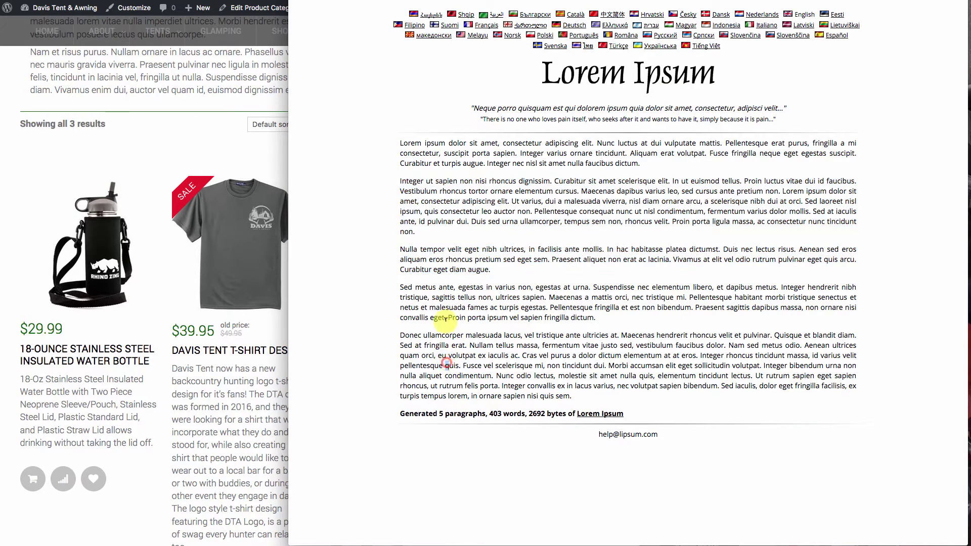
drag(417, 286, 616, 328)
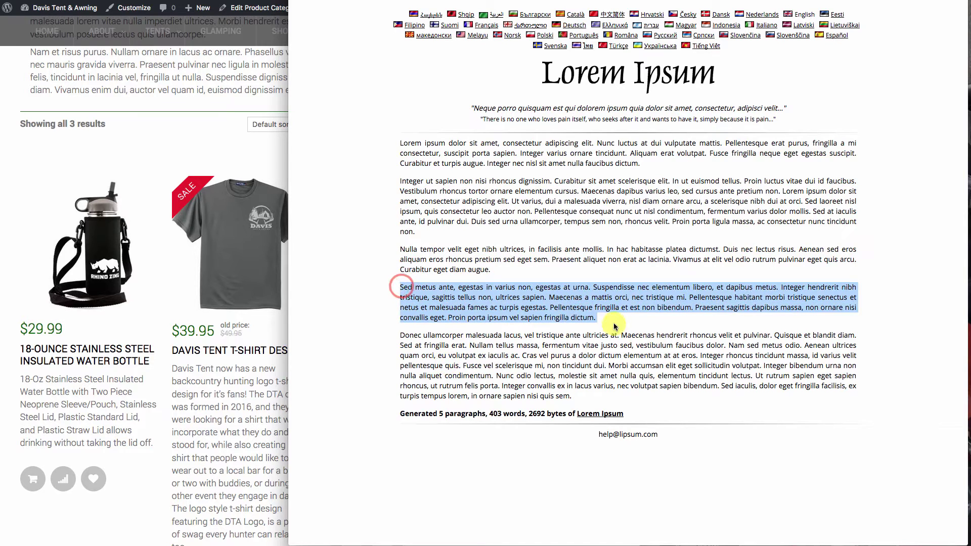
key(super+Tab)
scroll(491, 236, down, 10)
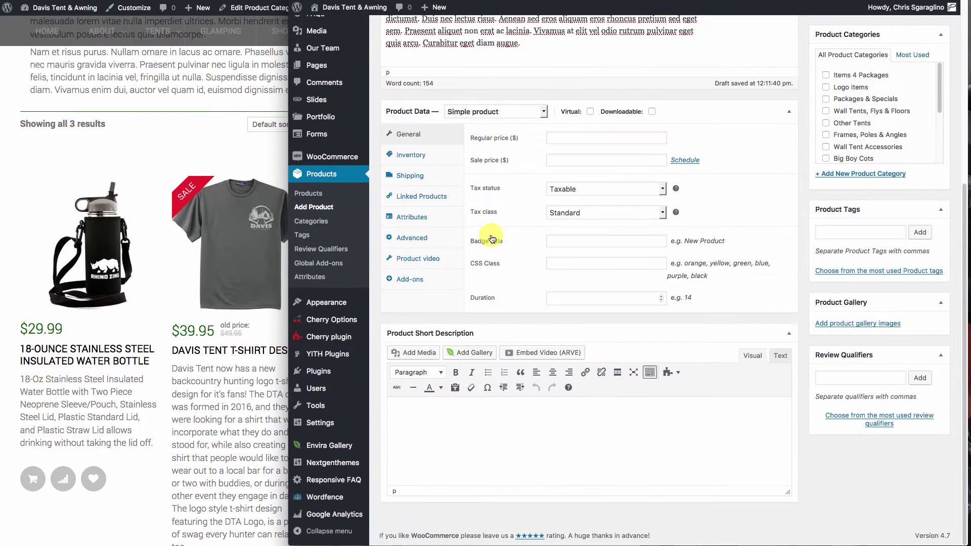
click(447, 438)
key(super+v)
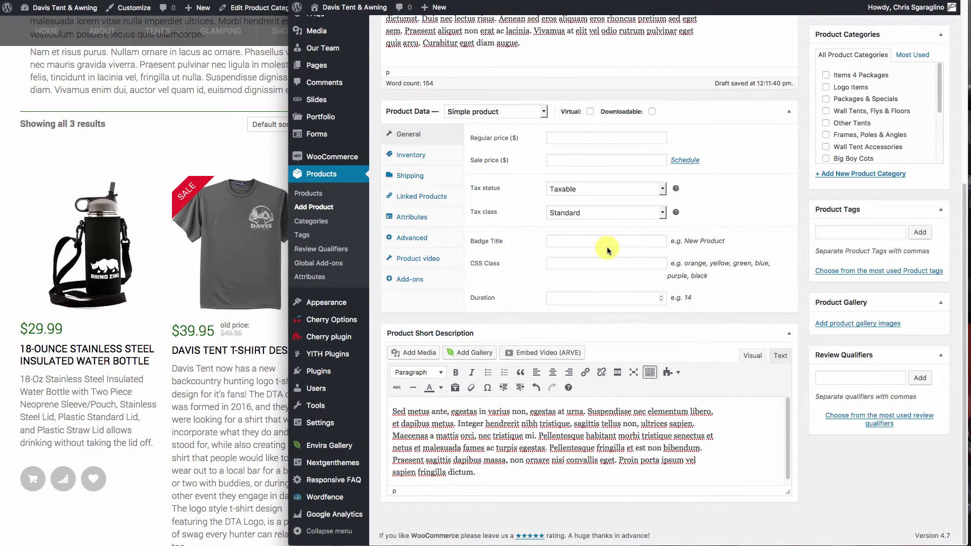
Upload t-shirt-deal.jpg to the media library and set it as the product image
scroll(607, 247, up, 5)
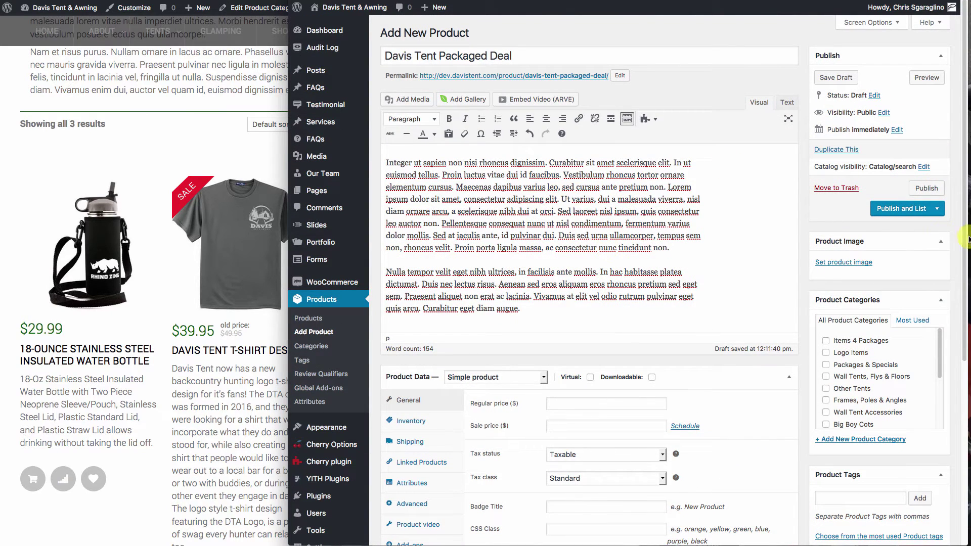
click(857, 262)
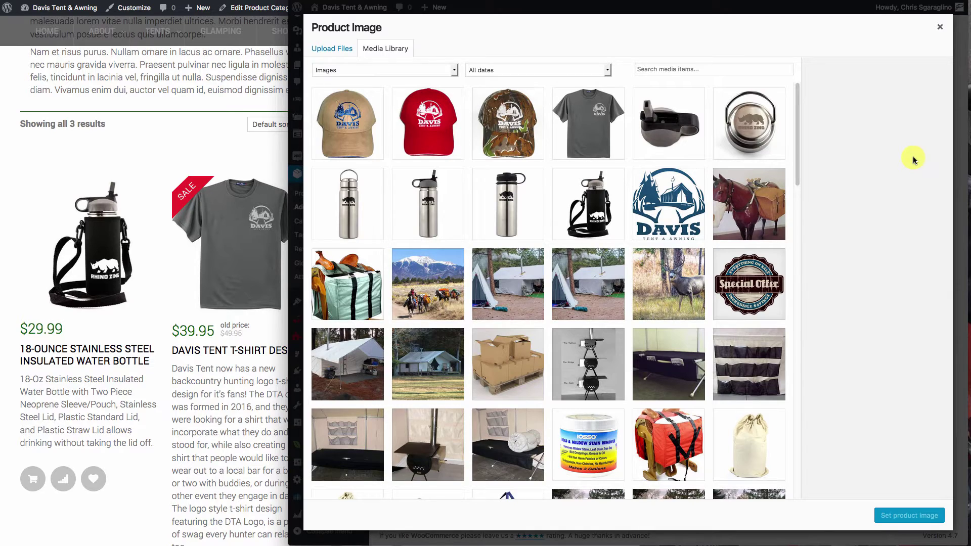
drag(970, 273, 473, 272)
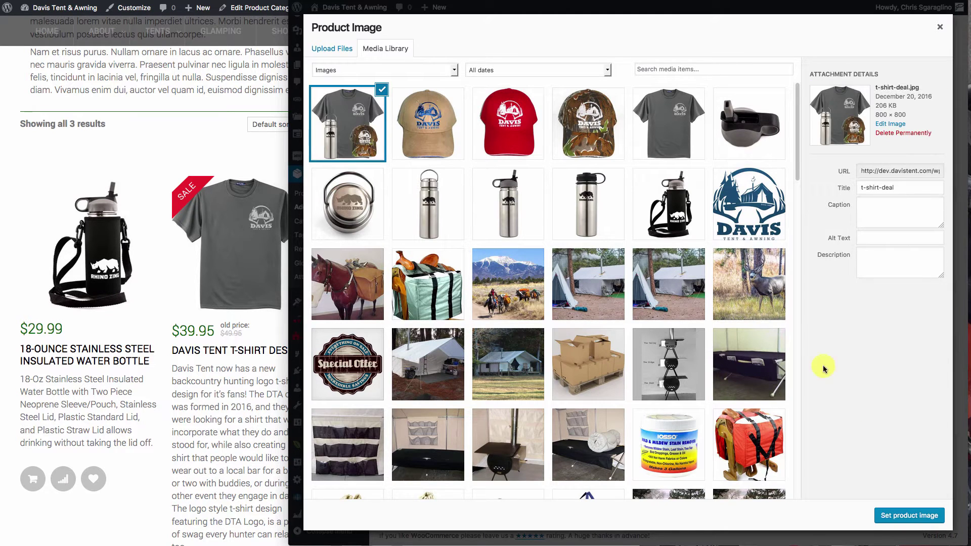
click(903, 516)
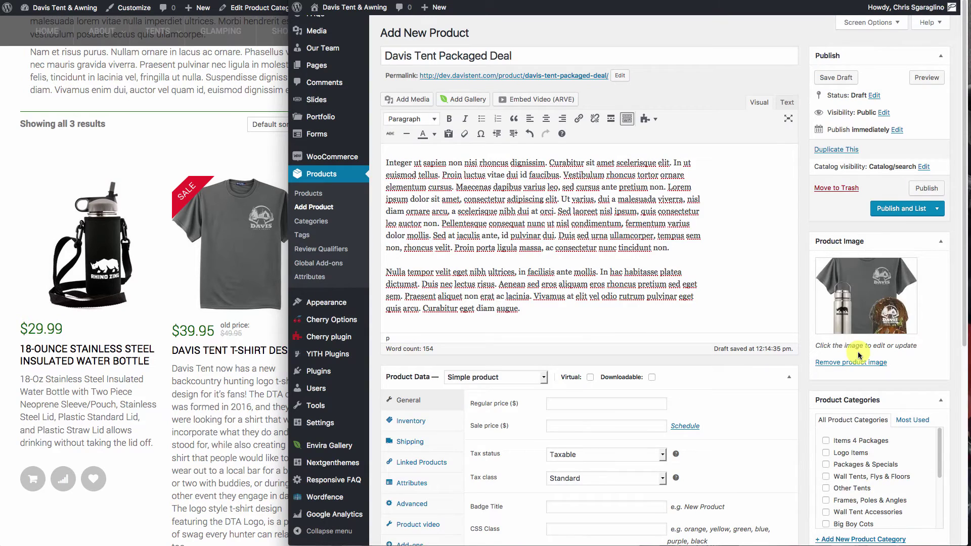
Assign the product to the Logo Items category
scroll(858, 356, down, 3)
scroll(858, 356, down, 2)
click(825, 161)
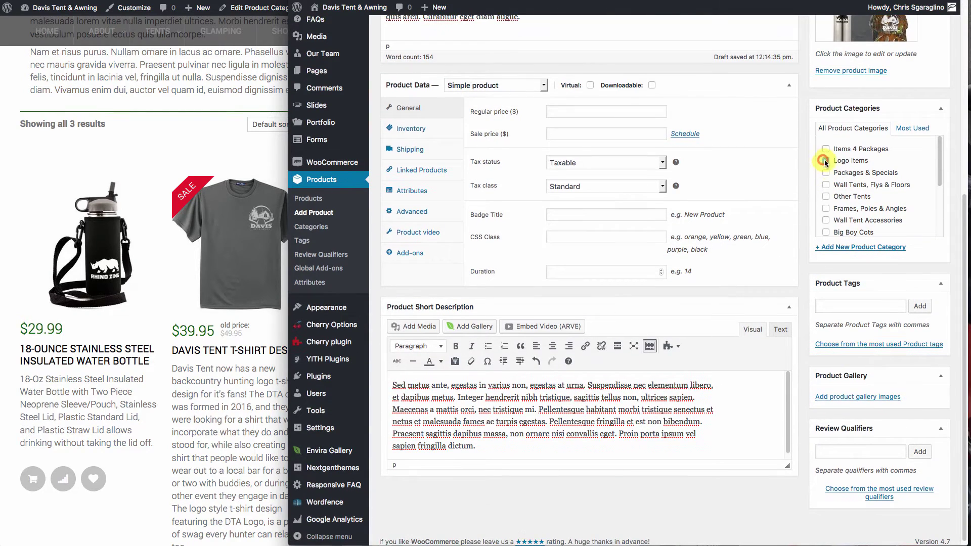
Add the camo hat, T-shirt, red hat, sleeved water bottle and steel straw-lid bottle images to the product gallery
click(865, 398)
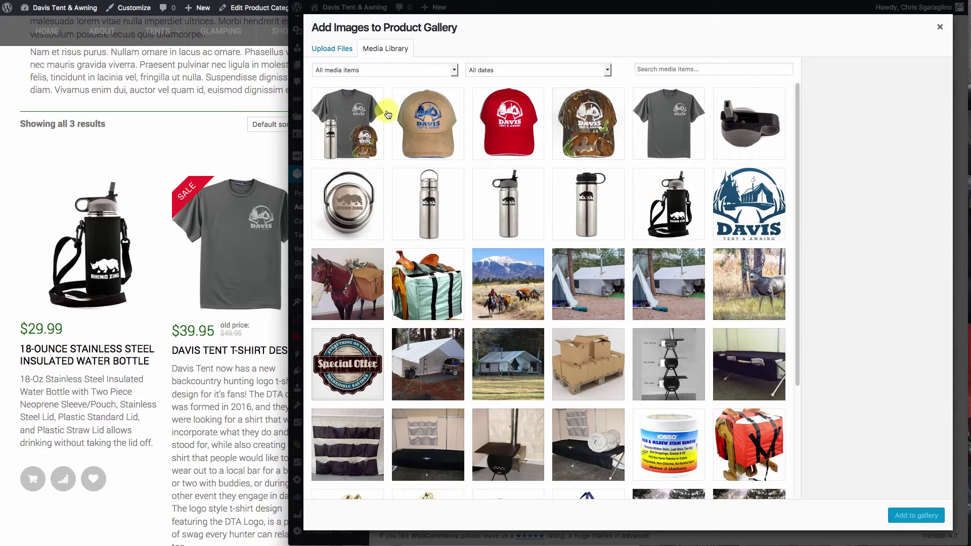
click(590, 122)
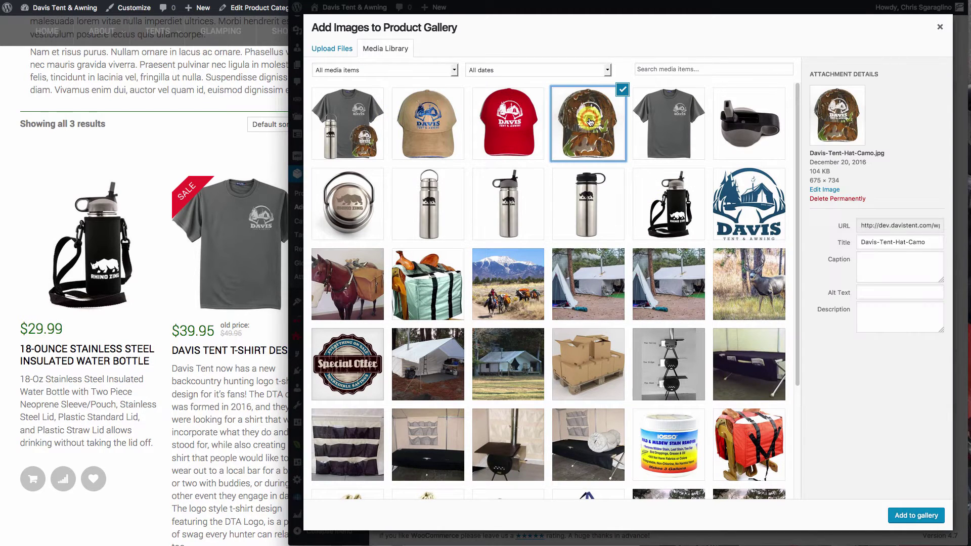
click(664, 139)
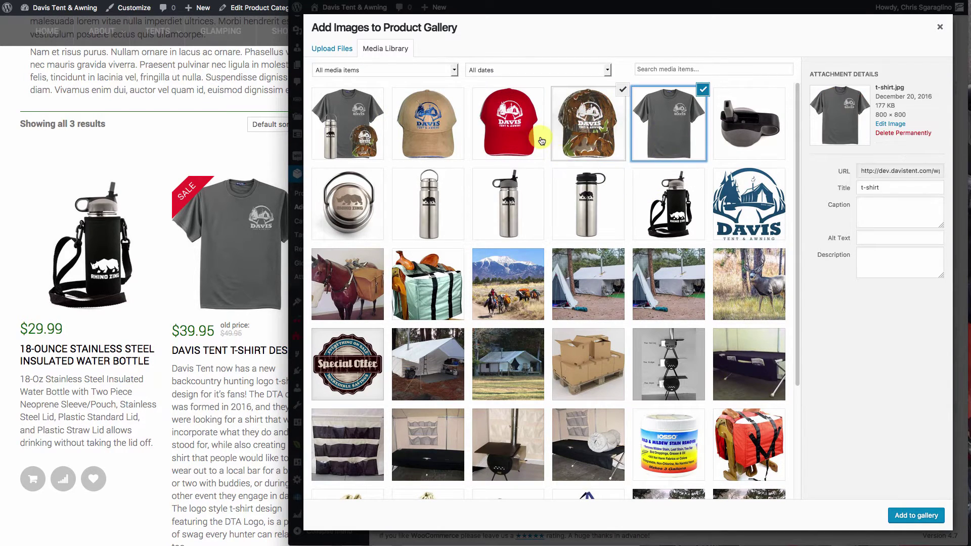
click(501, 116)
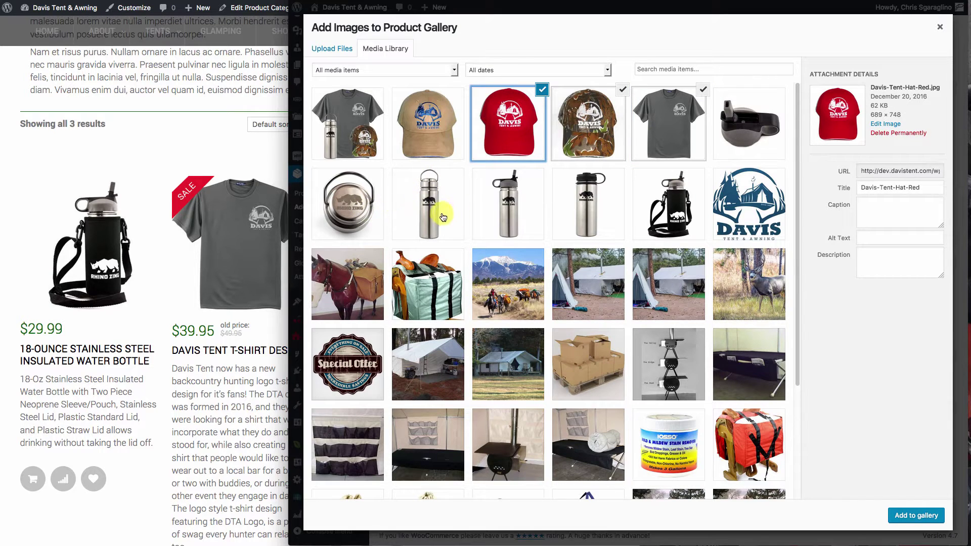
click(667, 205)
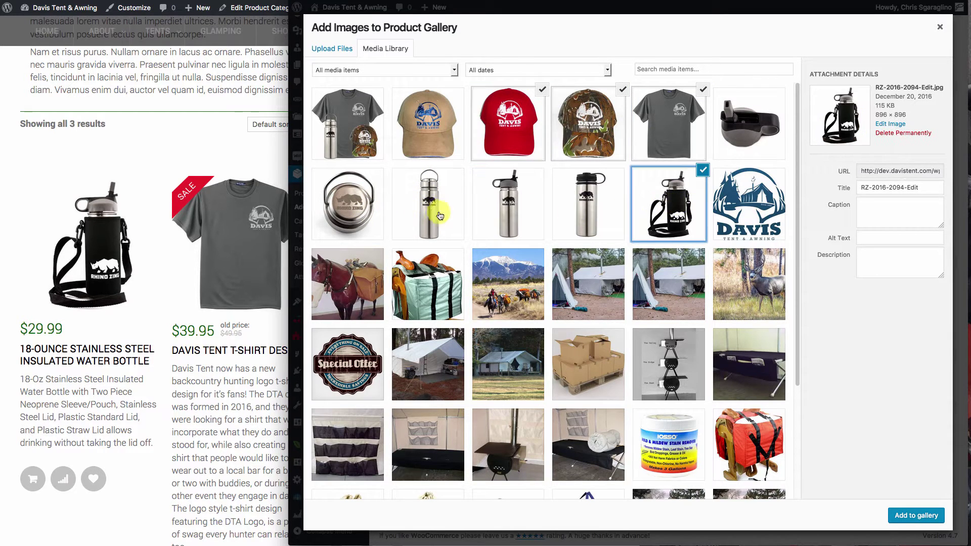
click(508, 207)
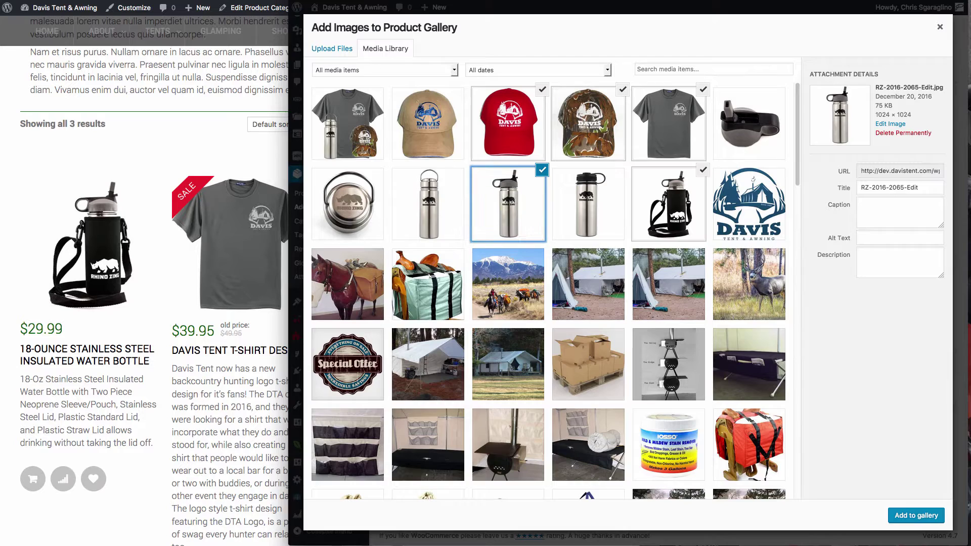
click(915, 516)
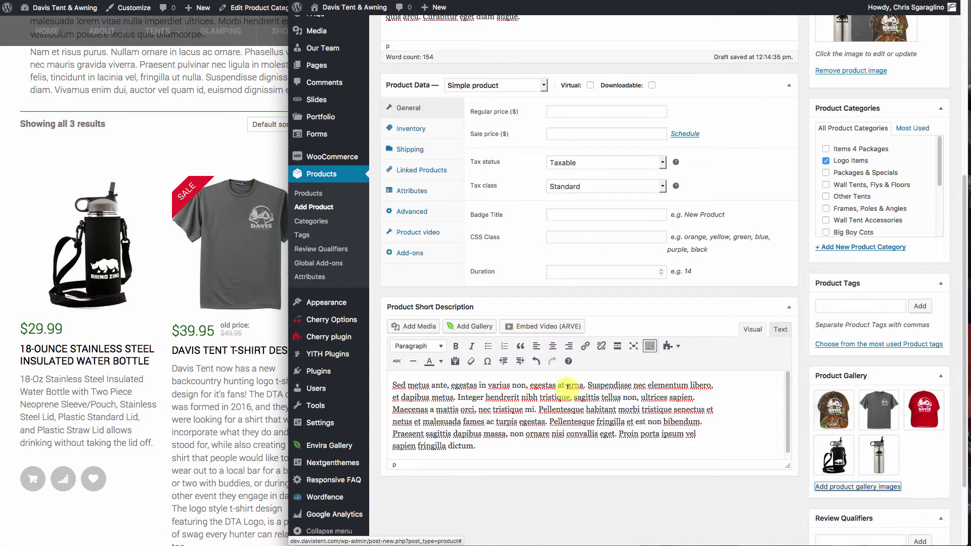
Change the product type to Product bundle
scroll(556, 391, up, 3)
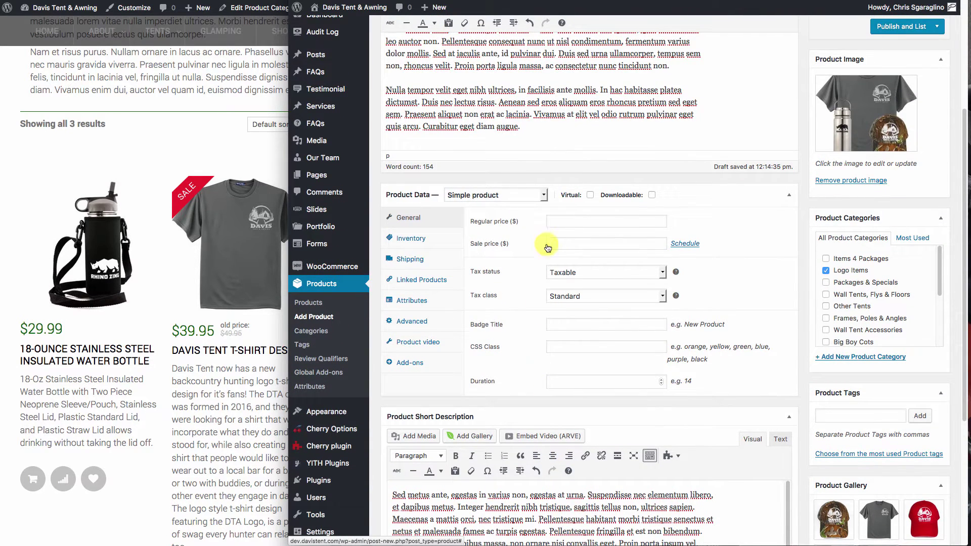
click(477, 197)
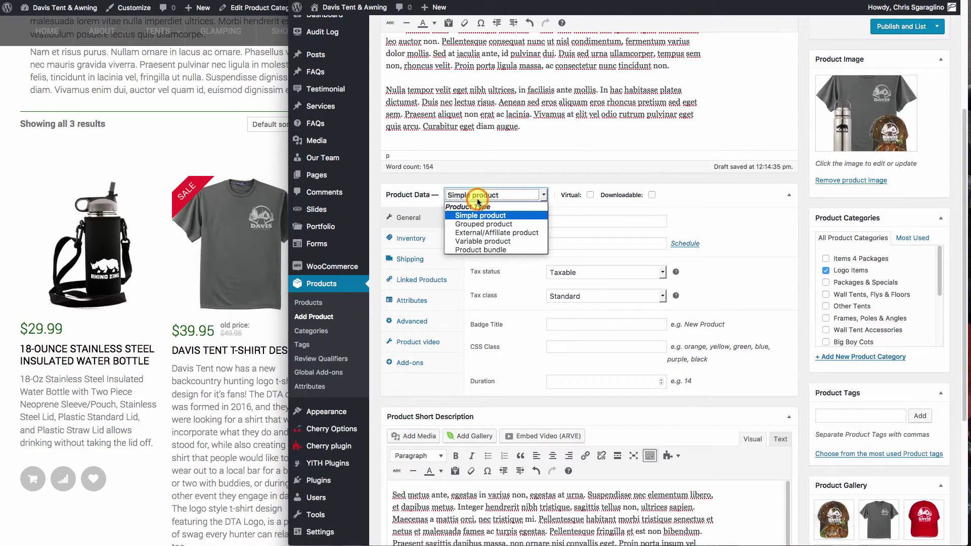
click(472, 250)
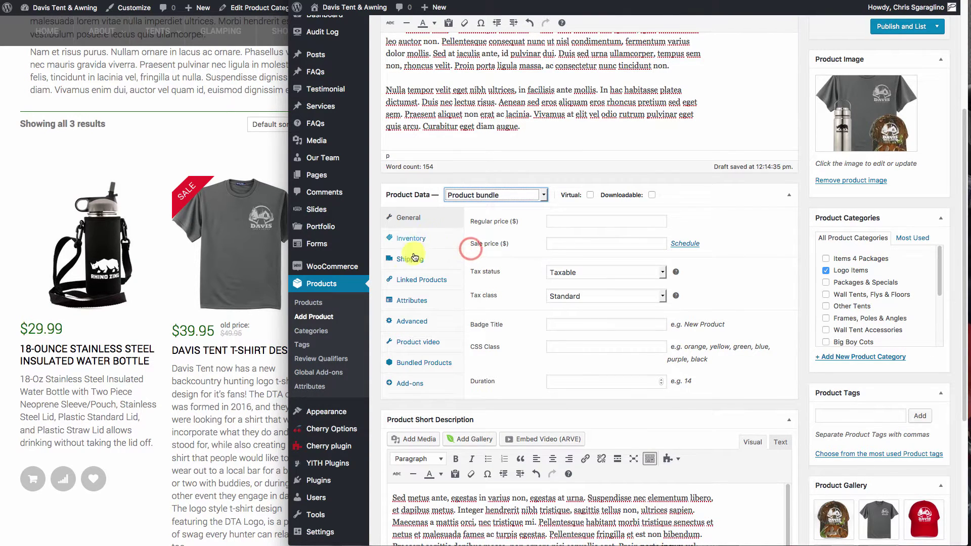
Add up the water bottle, T-shirt and hat prices in the calculator as 29.99, 39.99 and 19.99
click(555, 219)
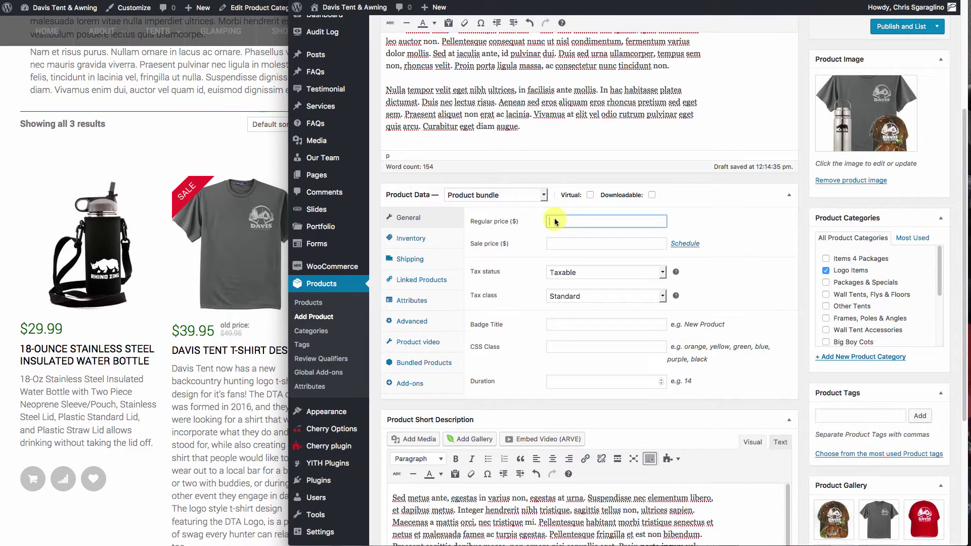
click(165, 267)
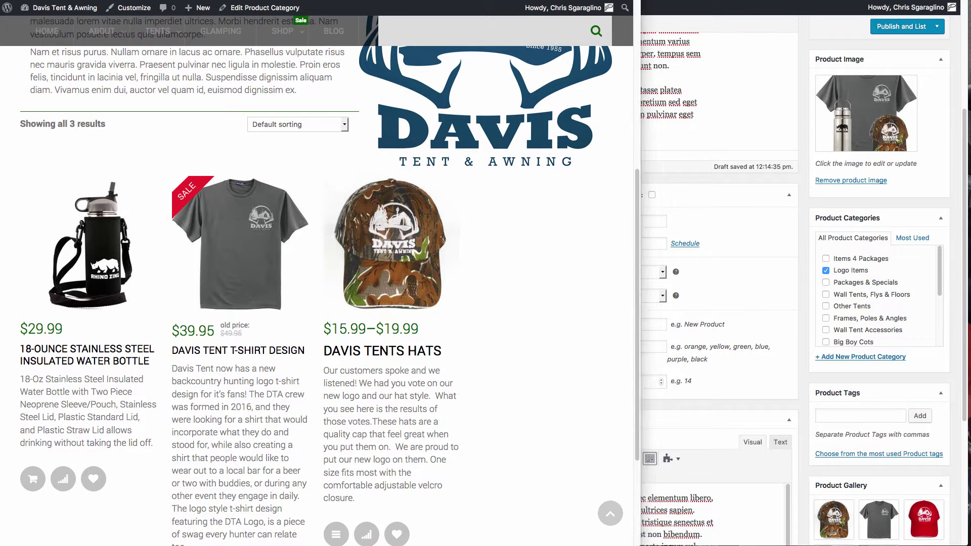
drag(805, 63, 607, 227)
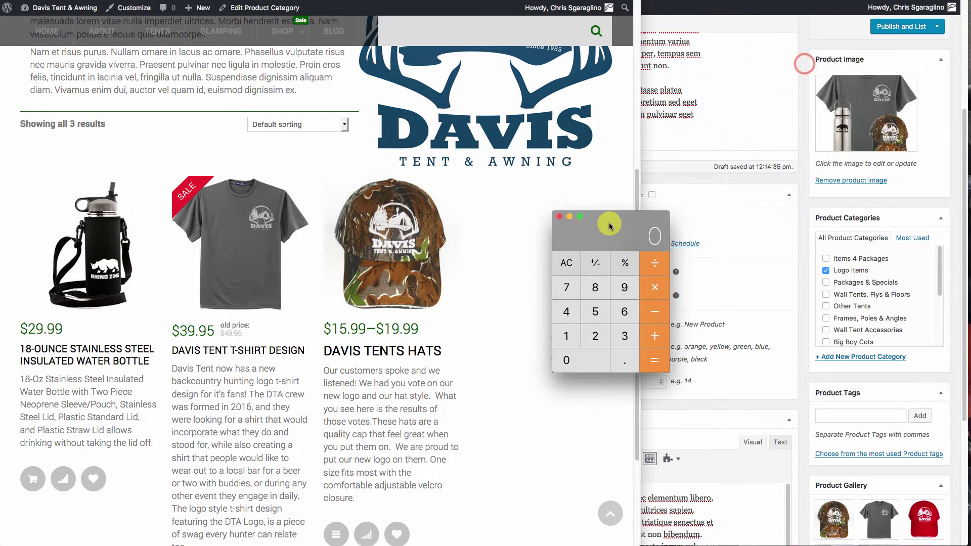
text(29.99)
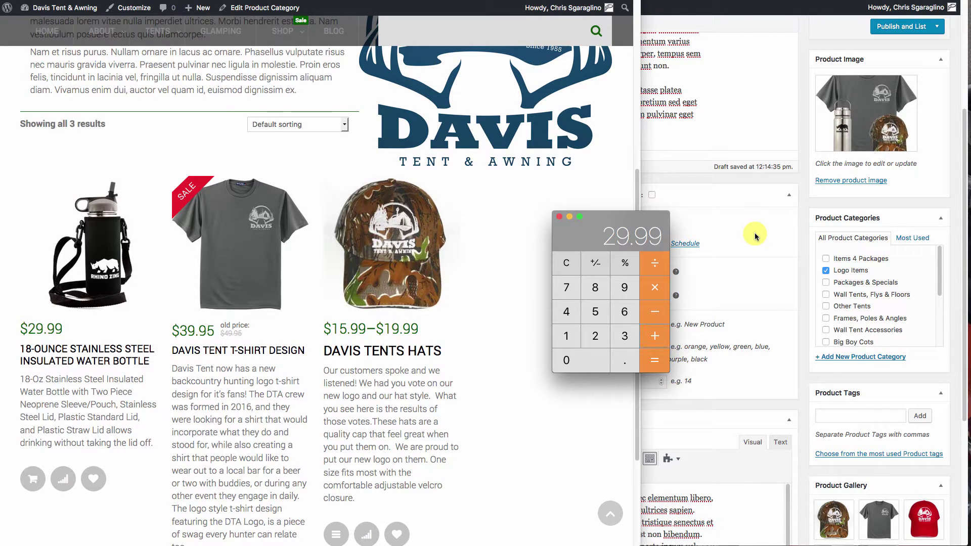
key(Escape)
text(39.99)
key(Return)
text(19.99)
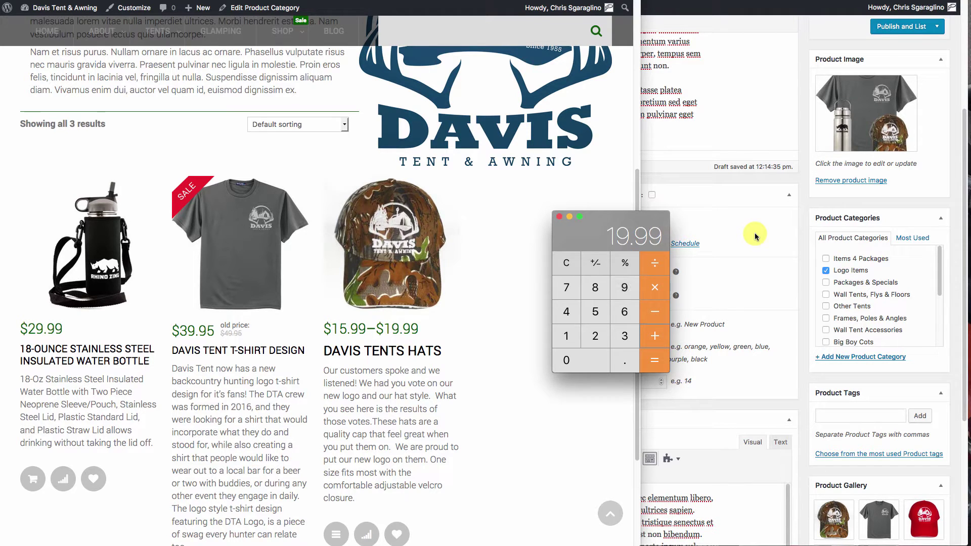
key(Return)
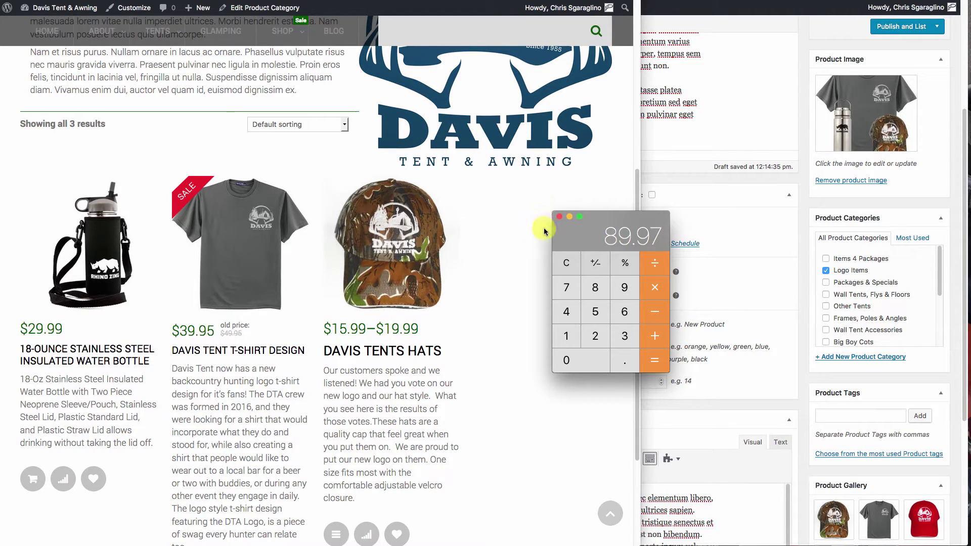
click(559, 216)
Set the bundle's regular price to $89.97 and sale price to $49.99, and enter TSHB as its SKU
click(582, 224)
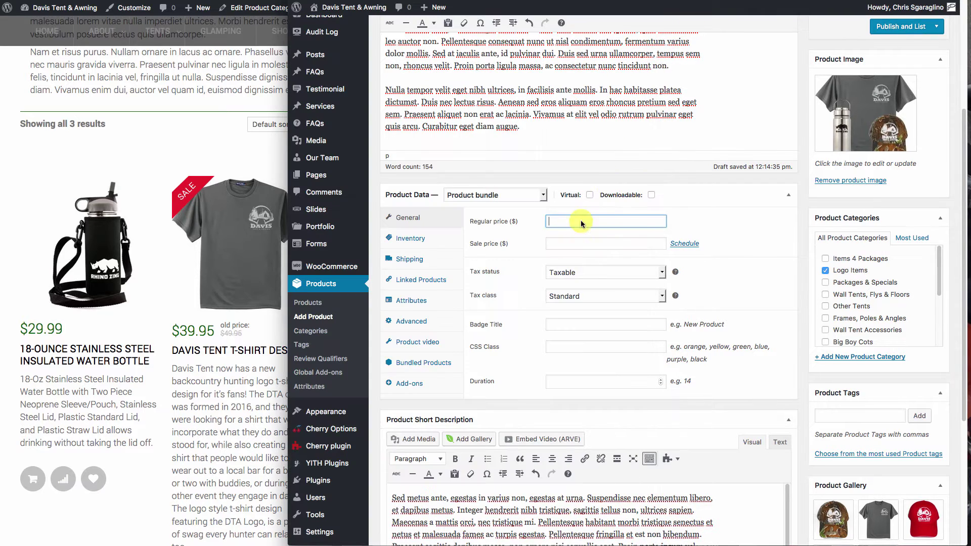
text(89.97)
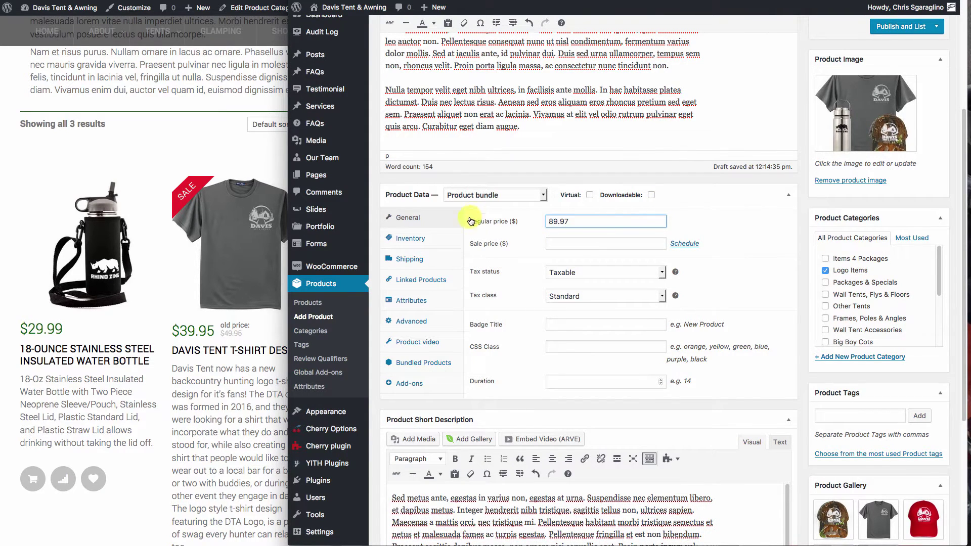
click(563, 242)
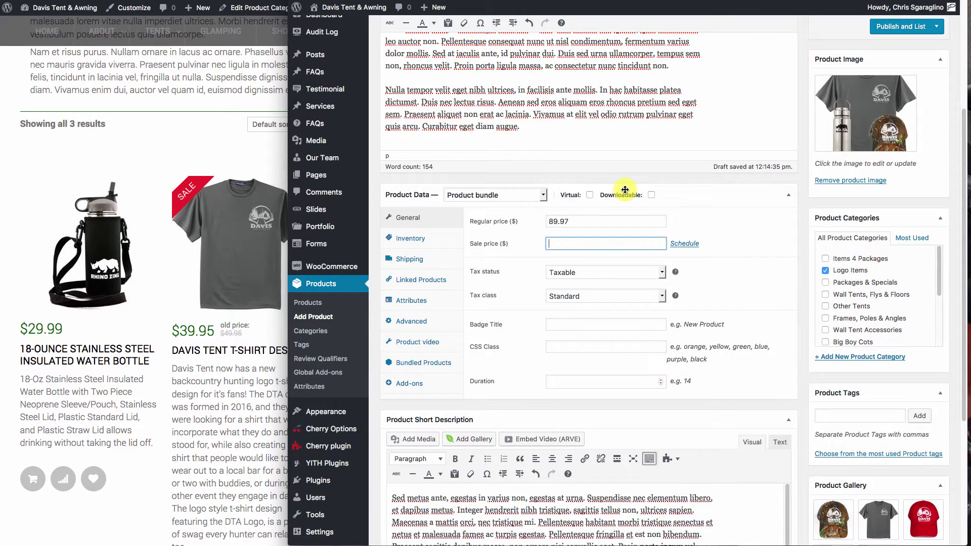
text(49.99)
click(412, 238)
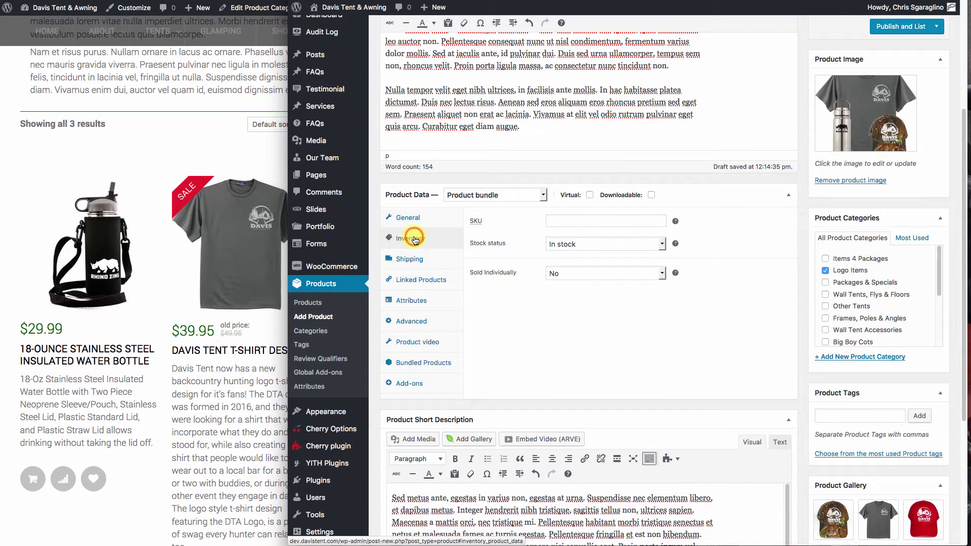
click(561, 220)
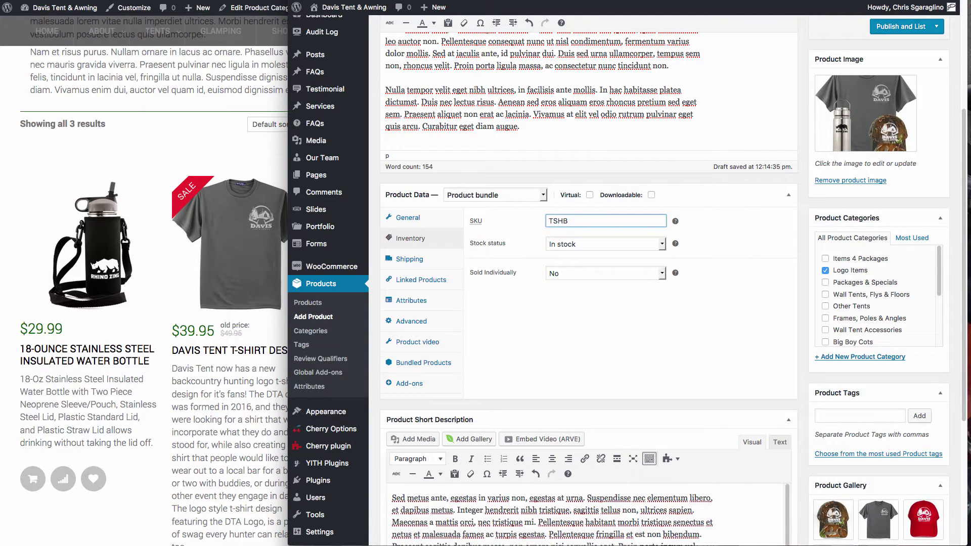
Set the bundle's shipping weight to 3 lbs and its dimensions to 6 × 6 × 8 in
click(414, 260)
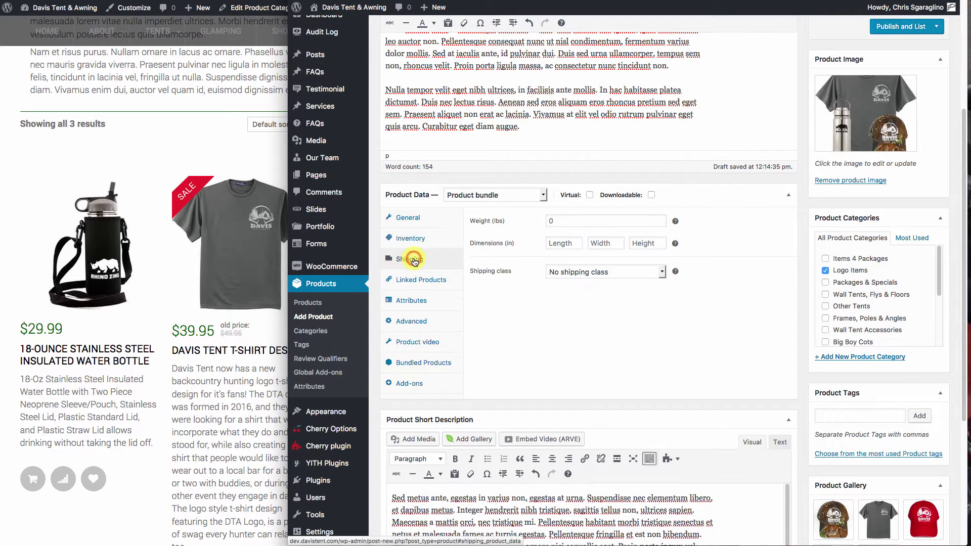
click(566, 221)
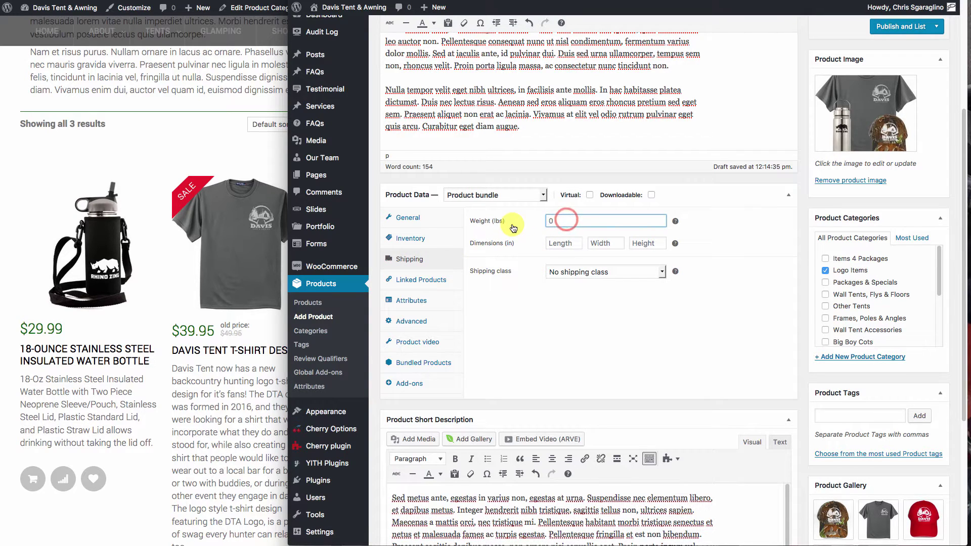
text(3)
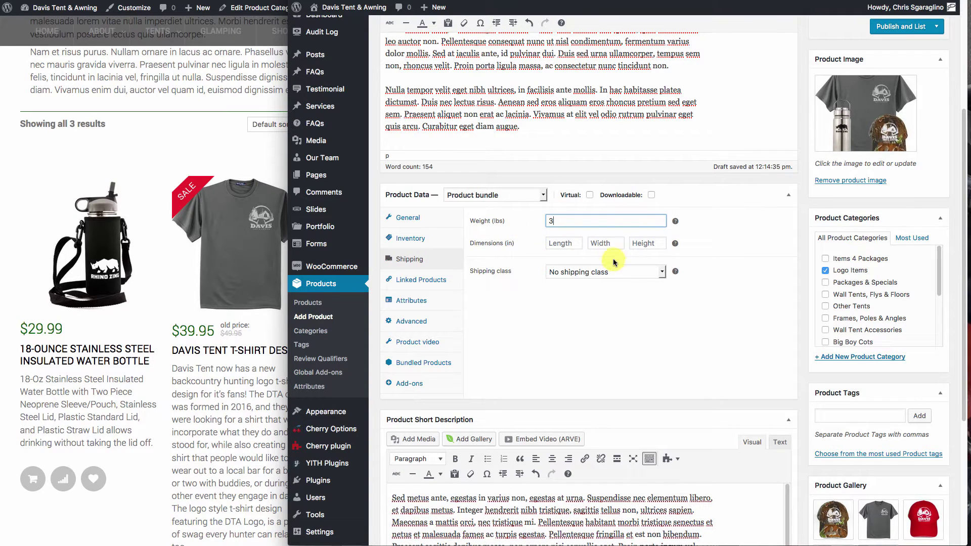
click(549, 243)
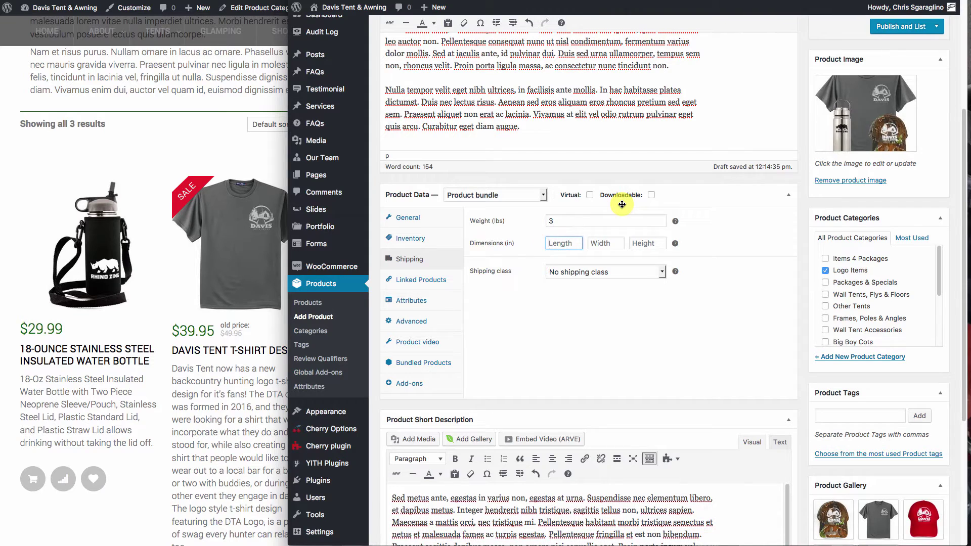
text(6)
key(Tab)
text(6)
key(Tab)
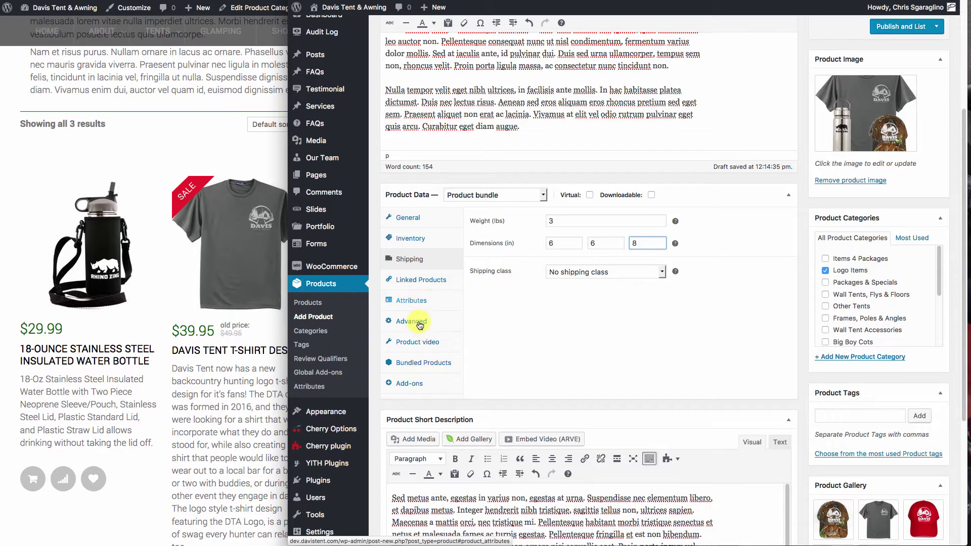
Find the Davis Tent T-Shirt Design (DTATSHT) by searching "t-s" and add it to the bundled products
click(419, 364)
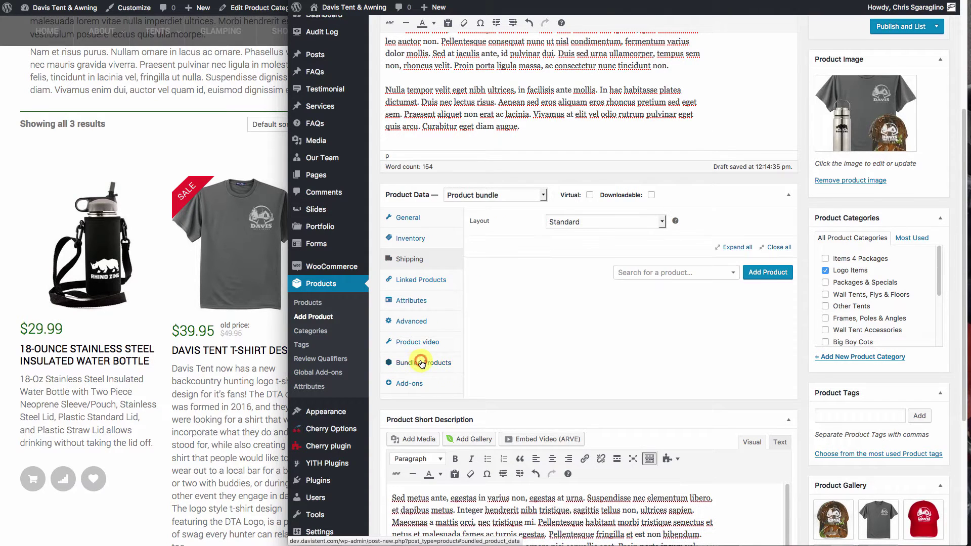
click(633, 273)
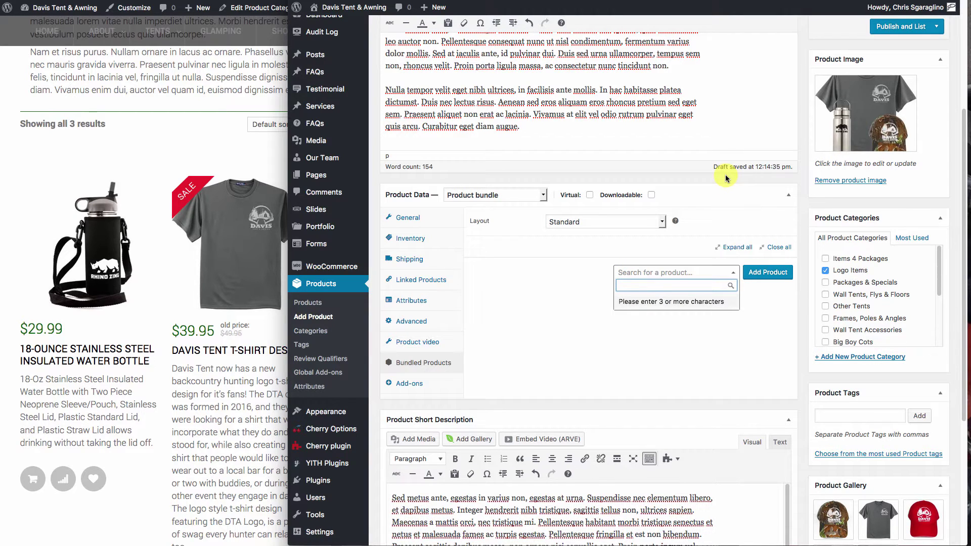
text(t-s)
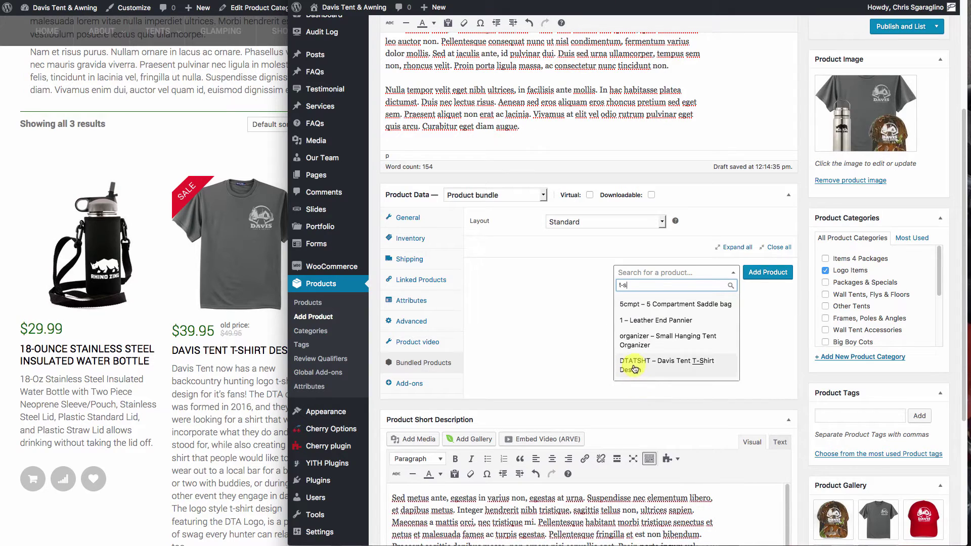
click(634, 361)
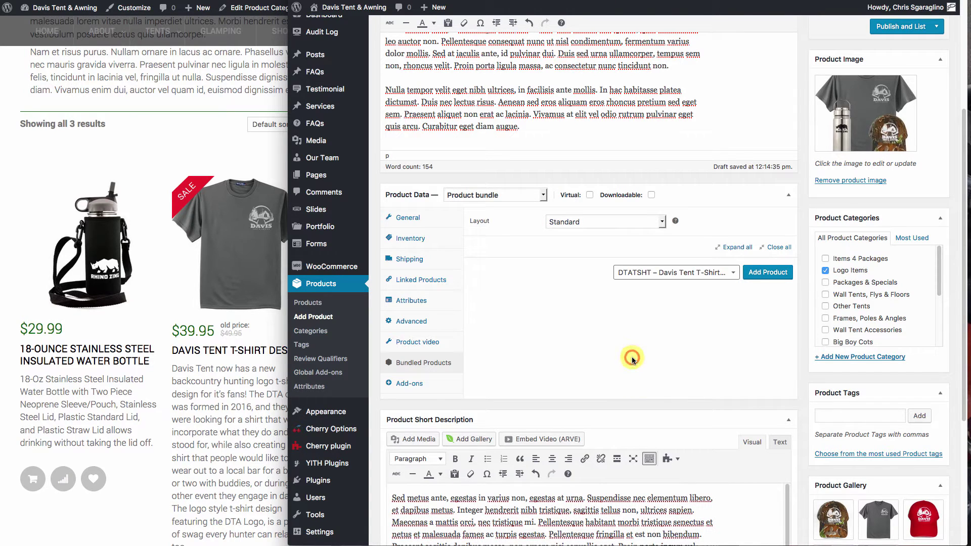
click(767, 272)
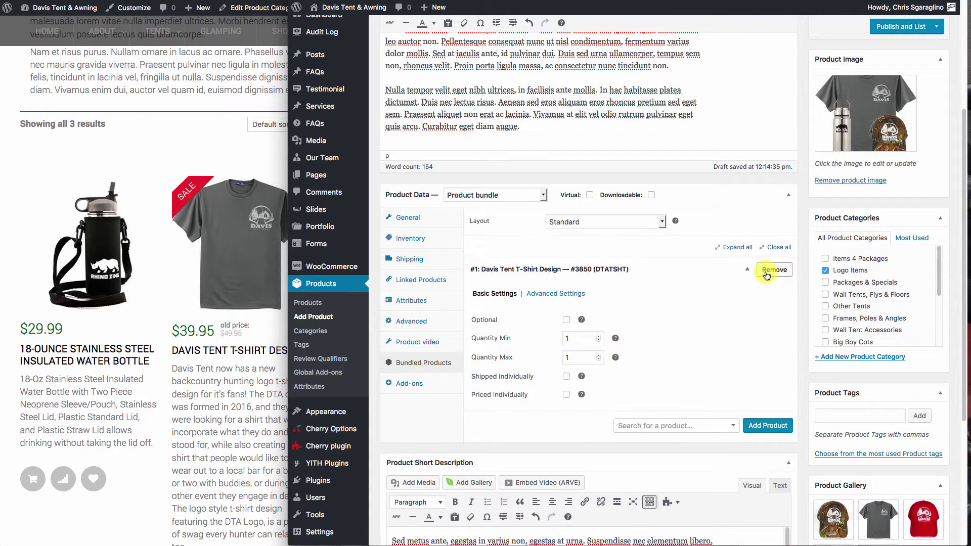
Find Davis Tent Hats by searching "Hat" and add it as the second bundled product
click(640, 426)
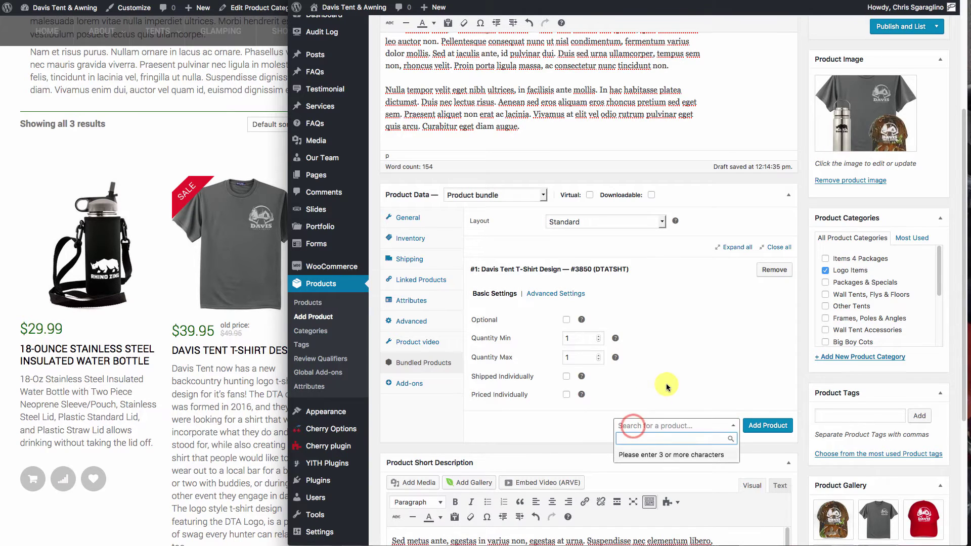
text(Hat)
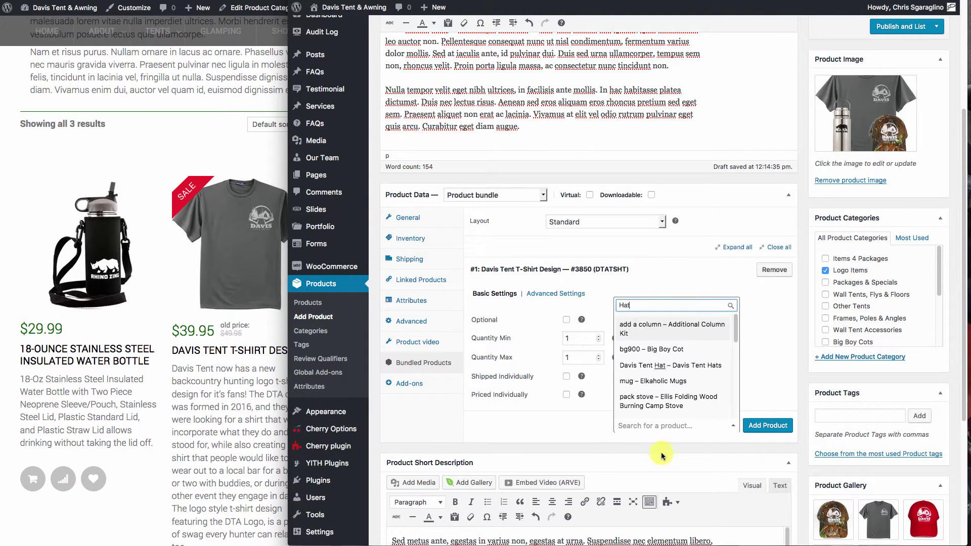
scroll(656, 363, up, 1)
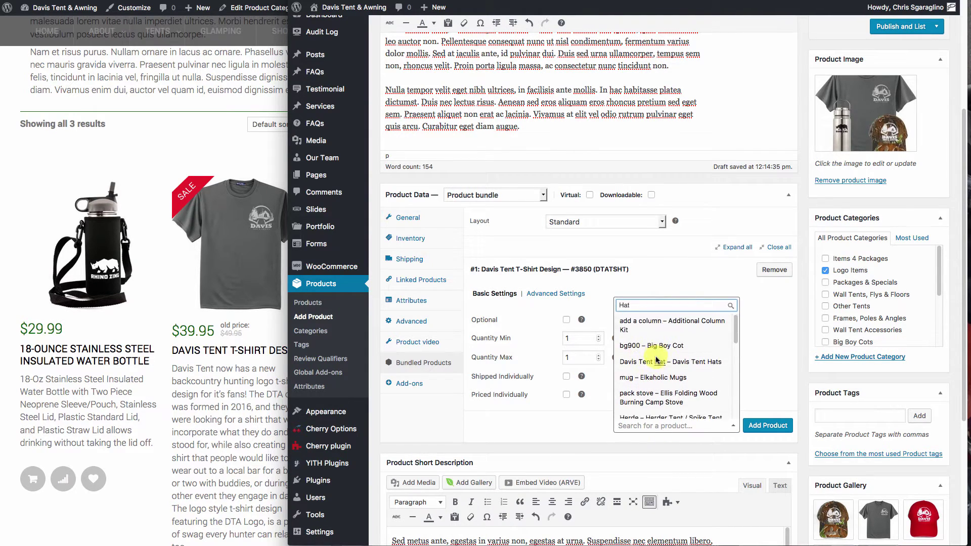
scroll(657, 360, up, 2)
scroll(656, 360, down, 2)
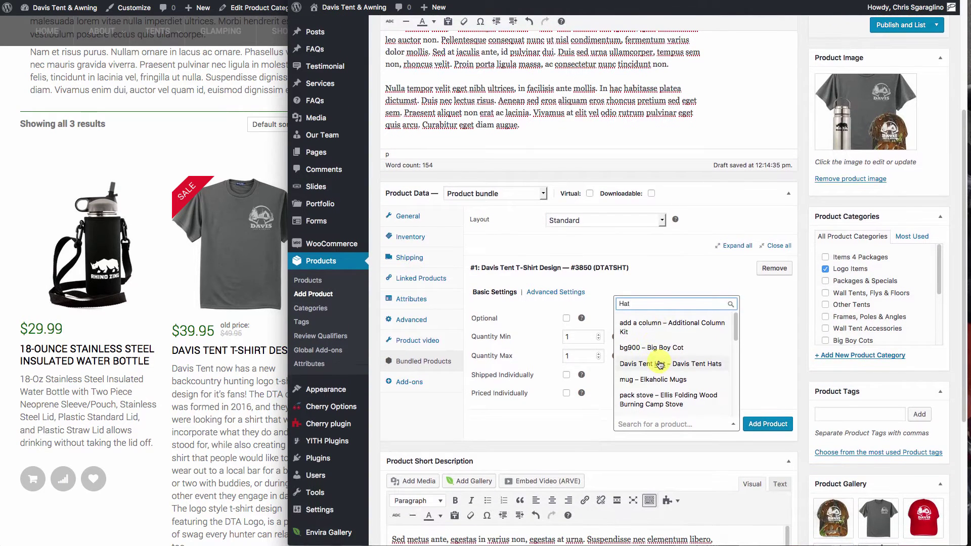
click(658, 364)
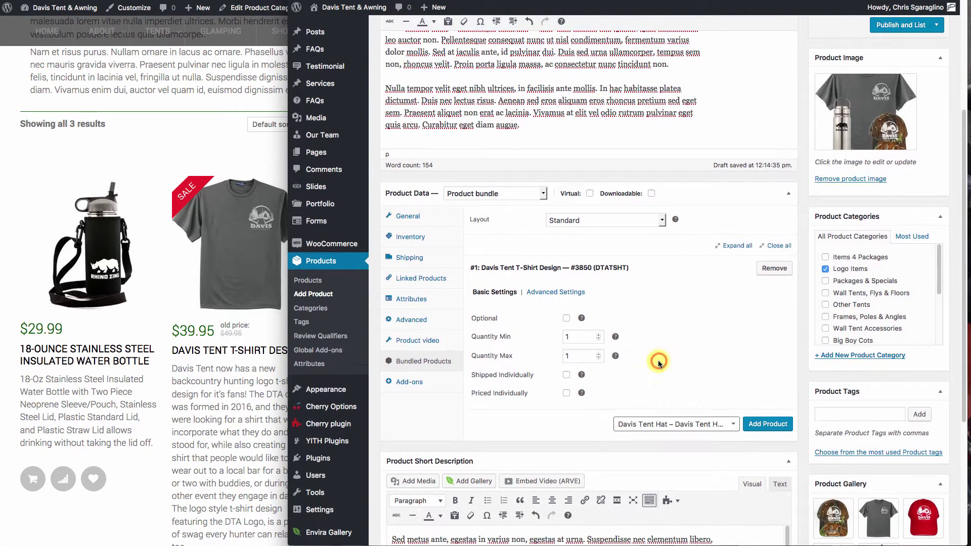
click(769, 425)
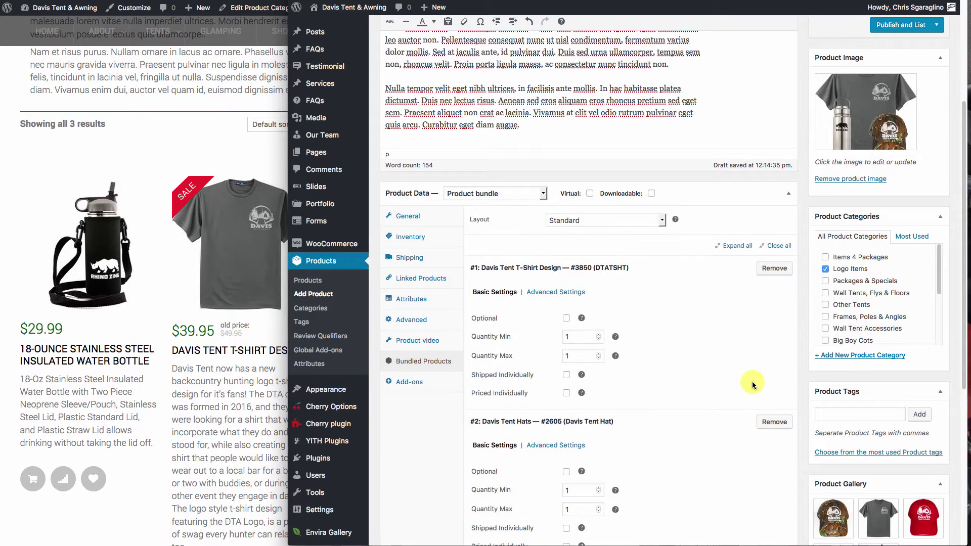
Find the water bottle by searching "Bottle" and add it as the third bundled product
scroll(750, 383, down, 1)
scroll(752, 384, down, 4)
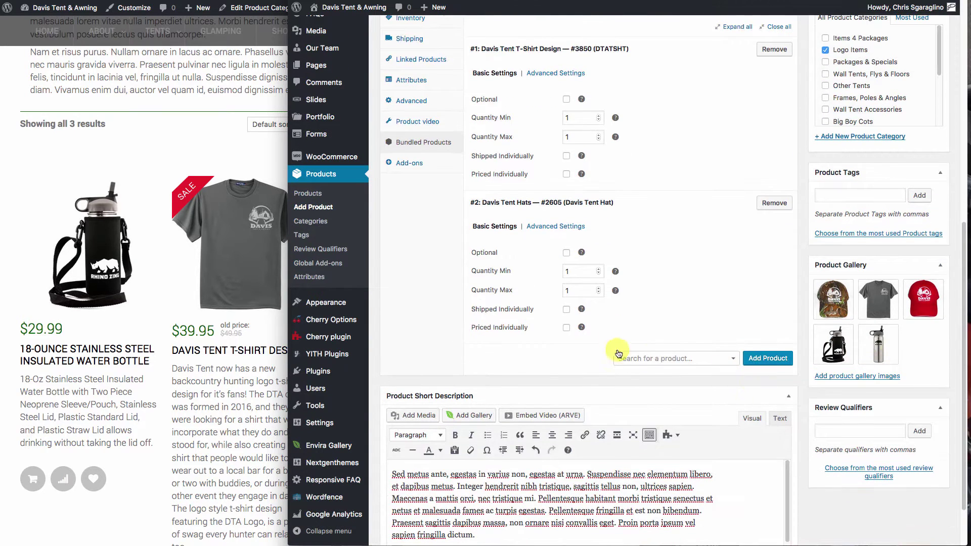
click(644, 358)
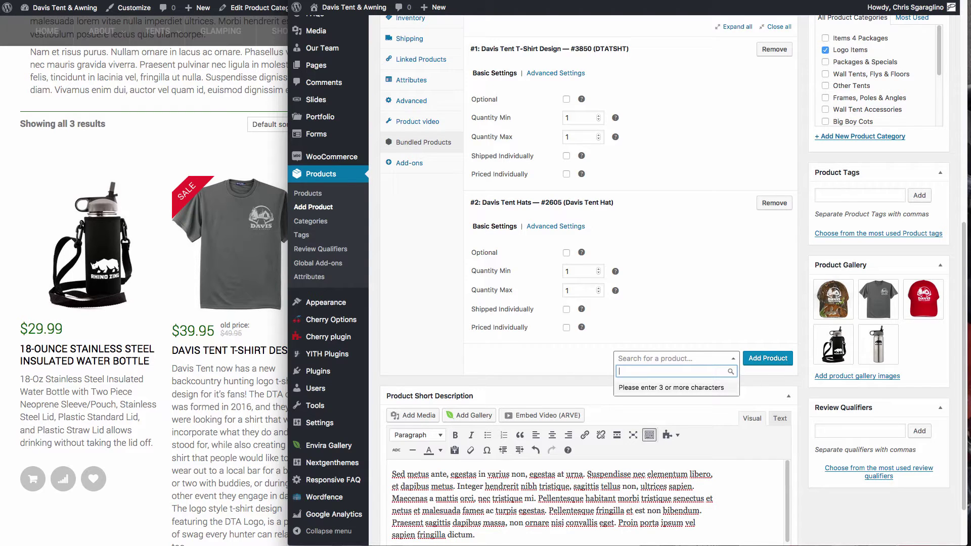
text(Bottle)
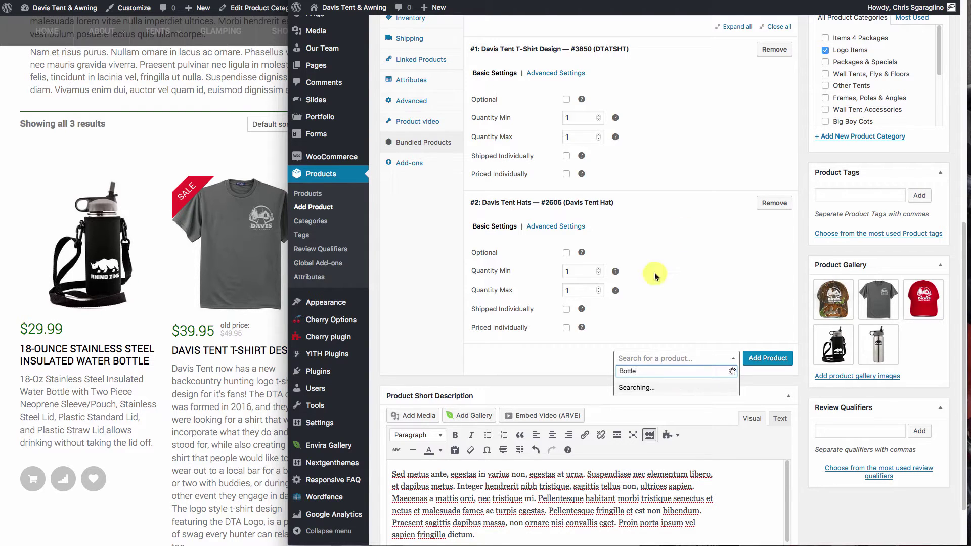
click(678, 387)
click(761, 357)
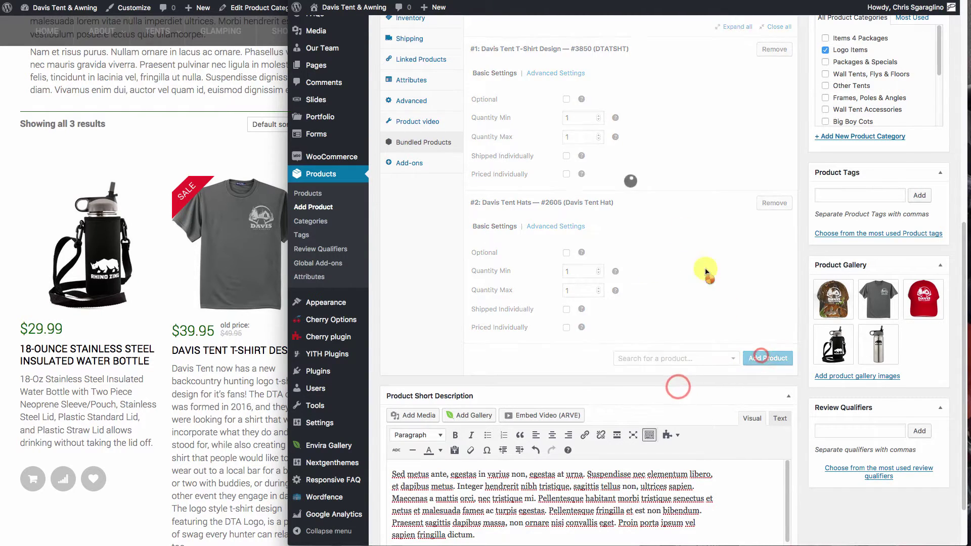
Publish the product bundle and reload the storefront category page that lists the logo items
scroll(708, 304, up, 5)
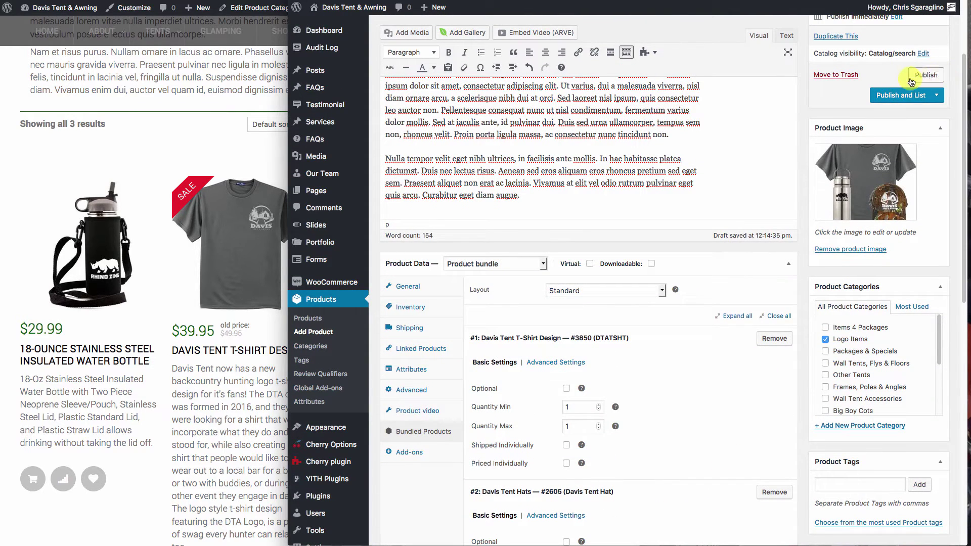
click(929, 75)
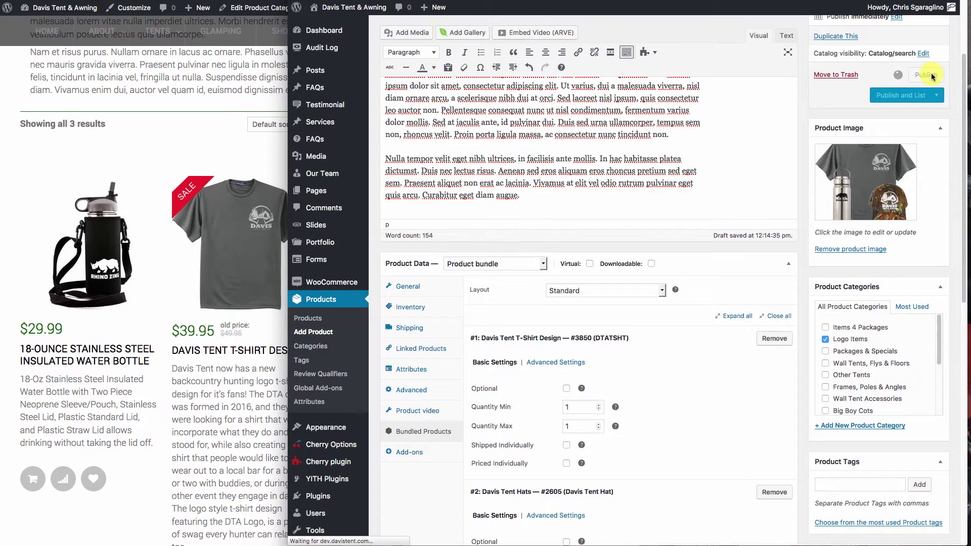
click(215, 398)
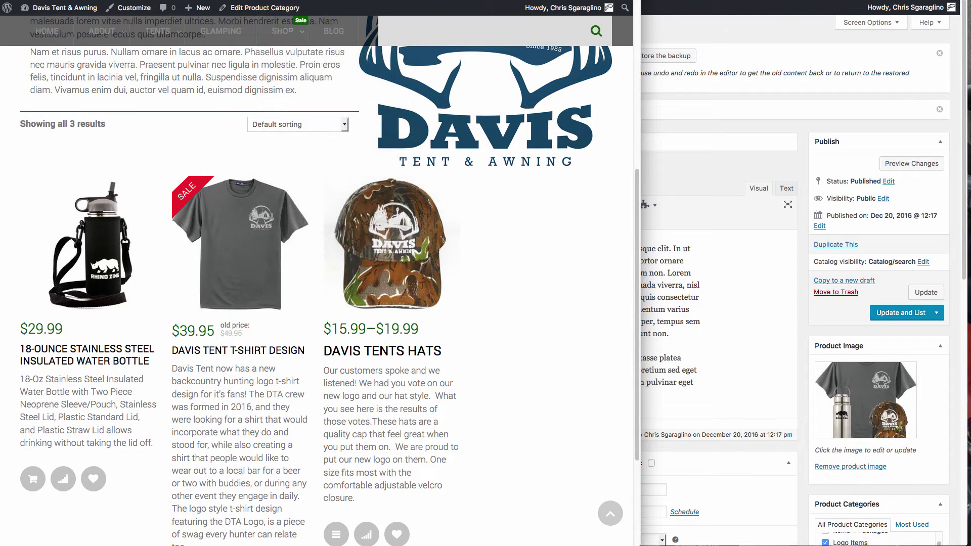
key(super+r)
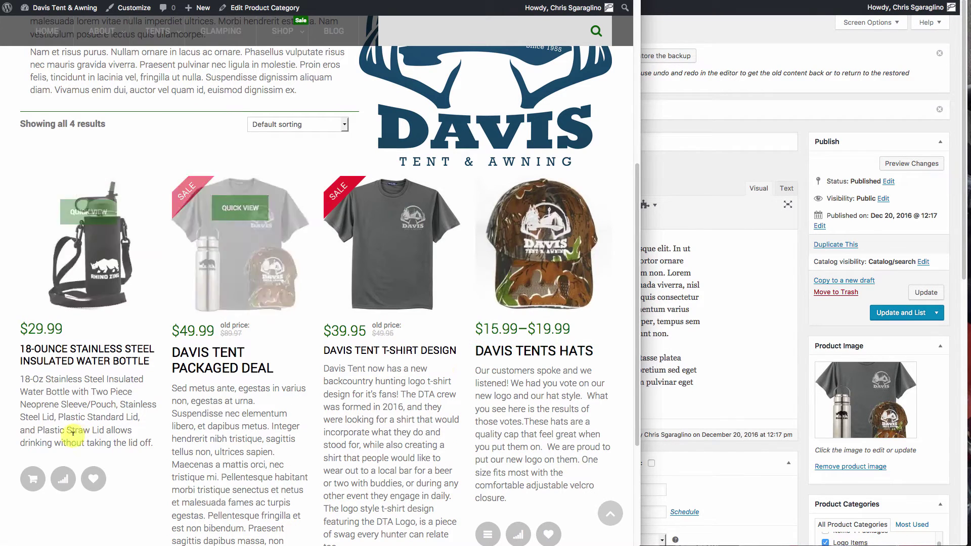
Open the Davis Tent Packaged Deal product in the shop and examine its bundled items and the hat options
click(215, 371)
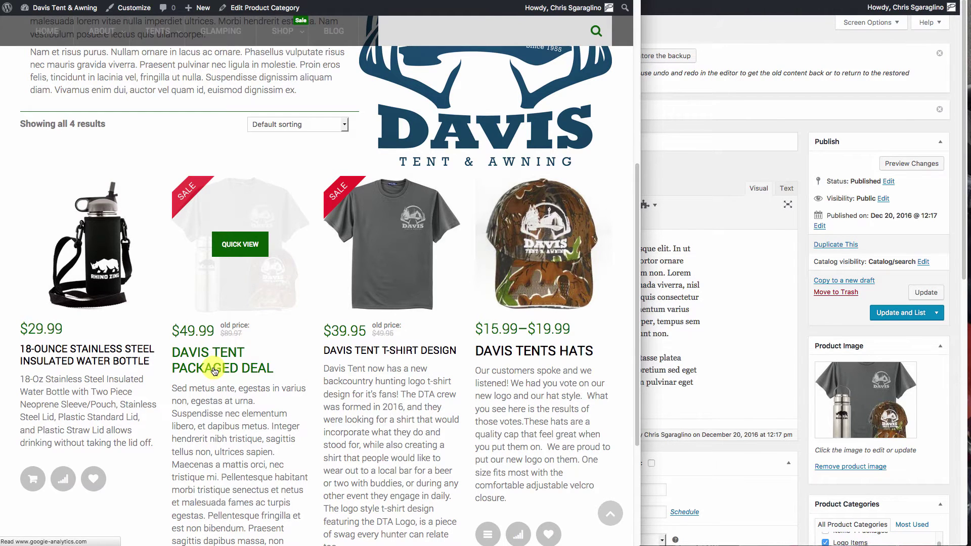
scroll(561, 310, down, 5)
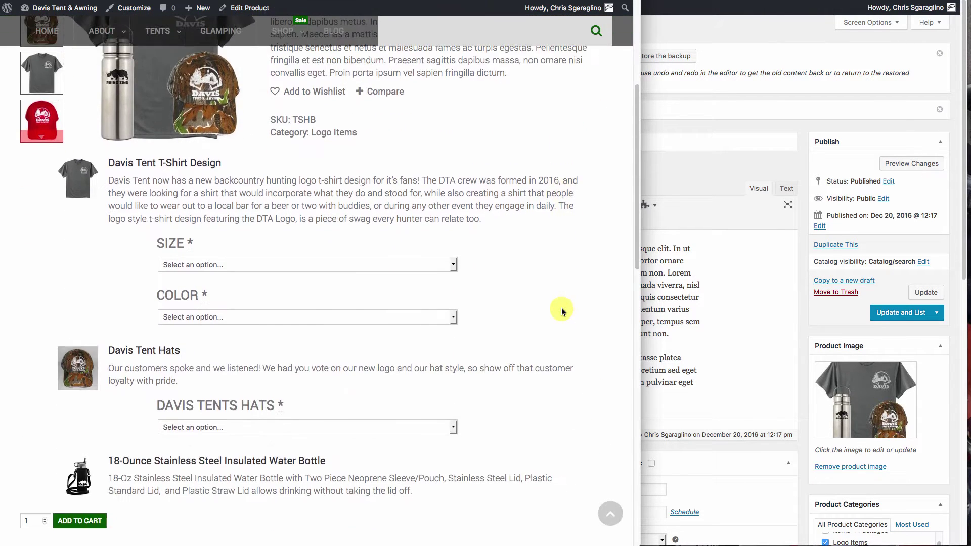
scroll(562, 311, down, 2)
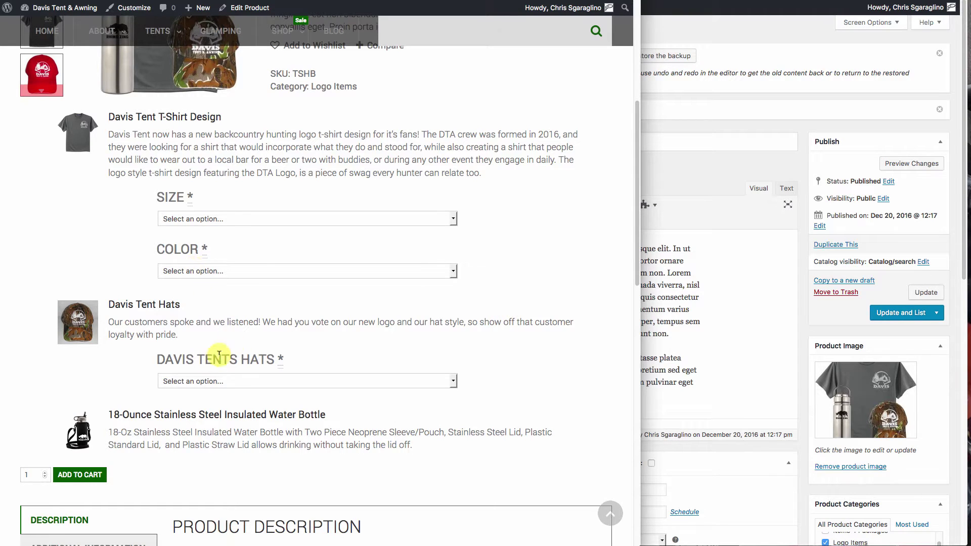
click(216, 381)
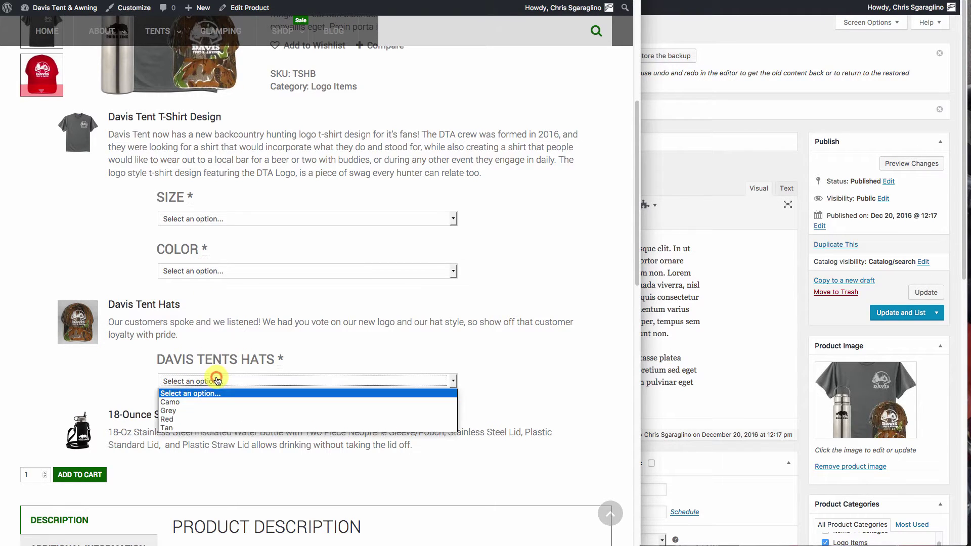
click(514, 374)
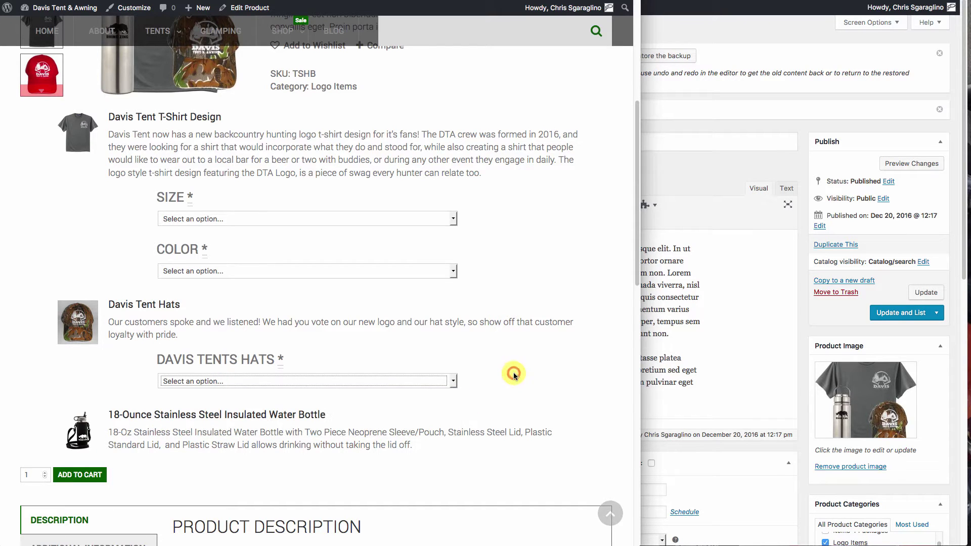
scroll(440, 339, down, 3)
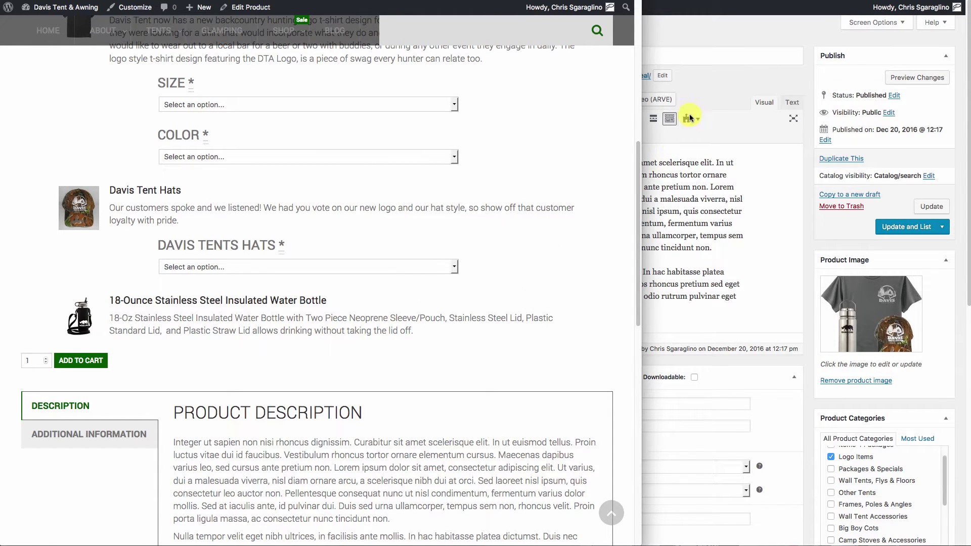
Review the bundle's general pricing and shipping settings in the product editor against the bundled items on the storefront page
click(721, 101)
scroll(703, 259, down, 3)
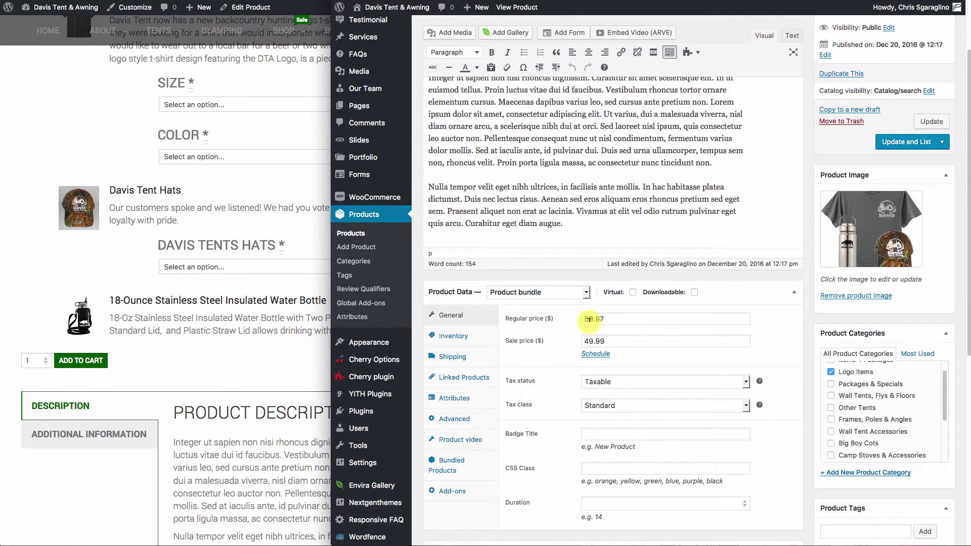
click(457, 358)
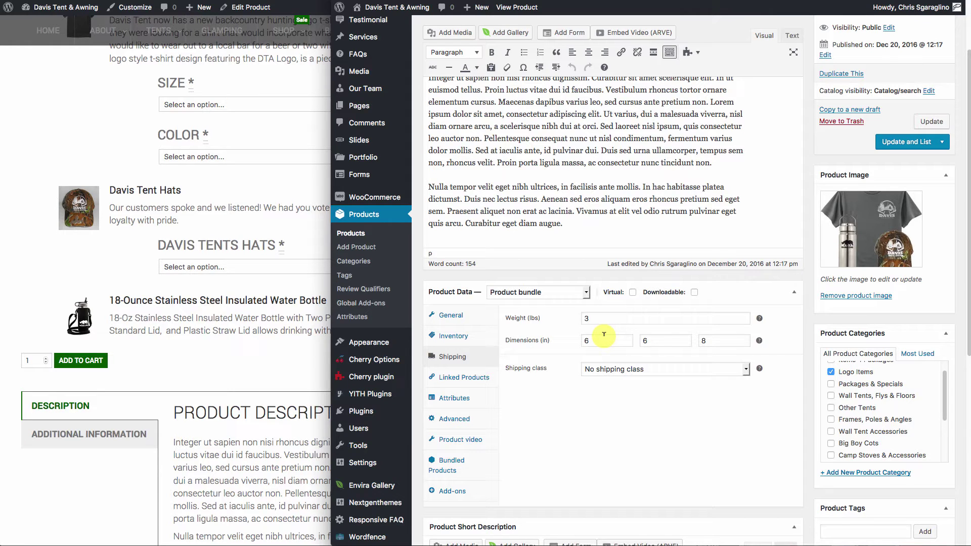
click(240, 193)
scroll(241, 192, up, 3)
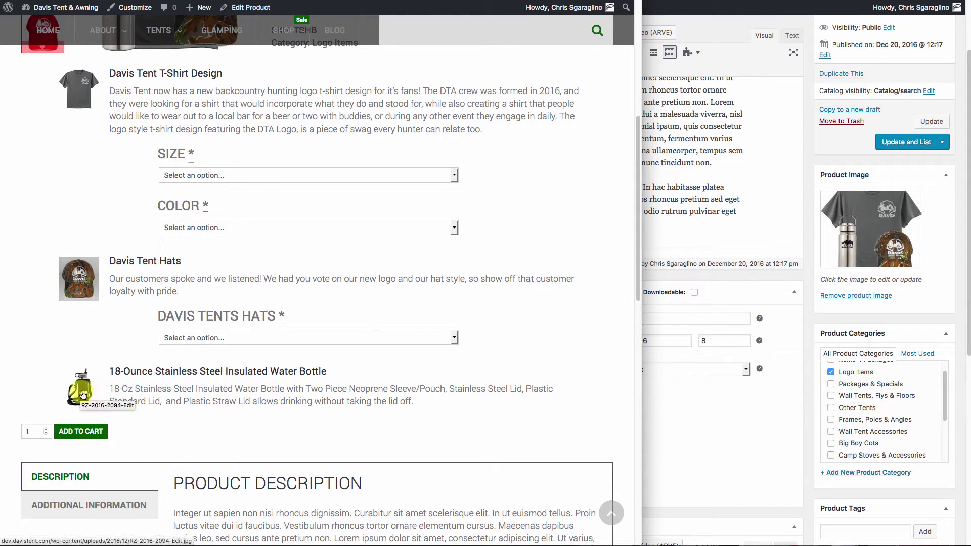
click(754, 429)
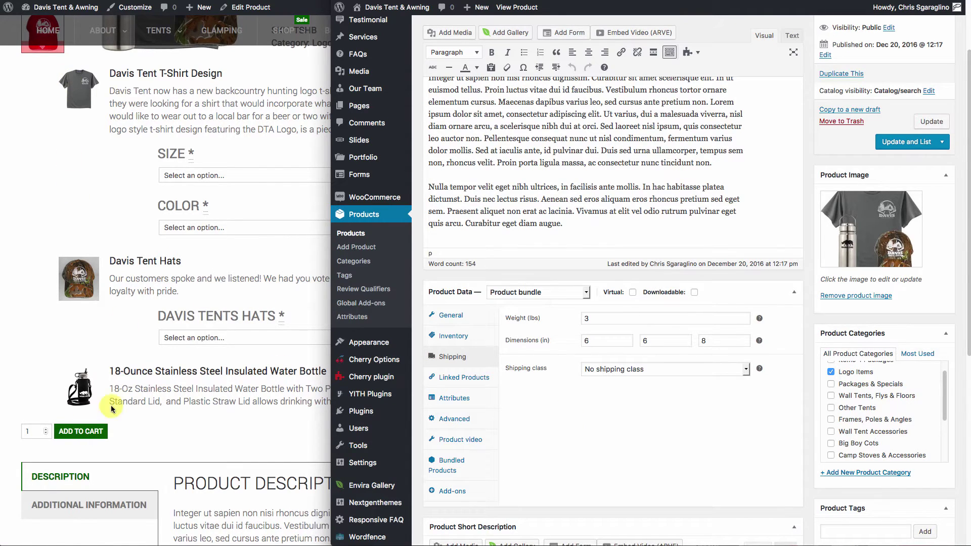
click(129, 338)
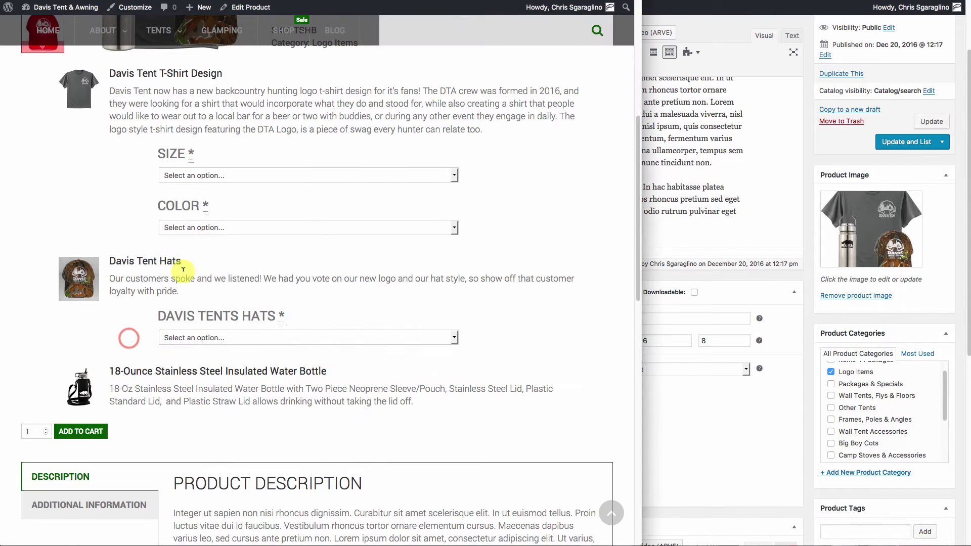
Set the bundle's shipping weight to 0 lbs and clear its length, width and height
click(735, 434)
double_click(598, 319)
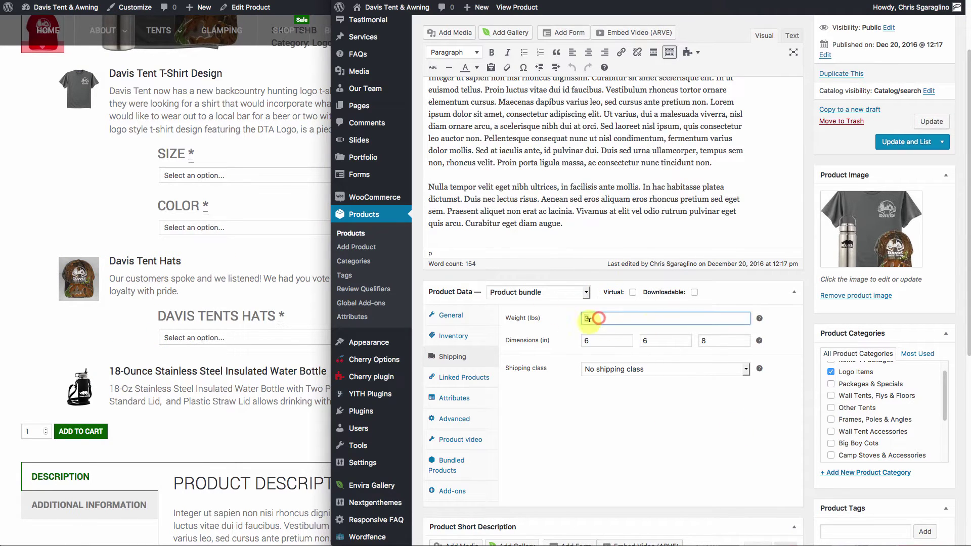
text(0)
double_click(594, 341)
key(BackSpace)
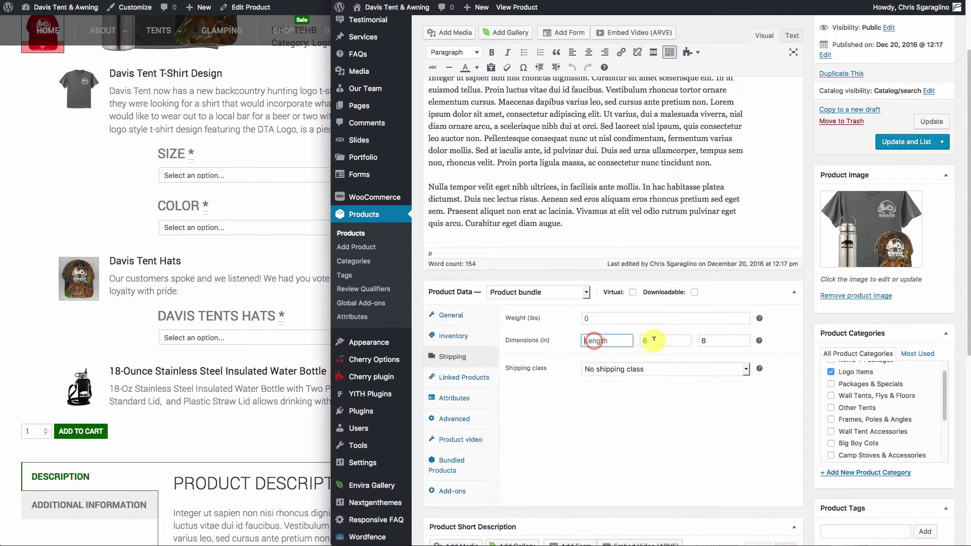
double_click(651, 338)
key(BackSpace)
double_click(711, 340)
key(BackSpace)
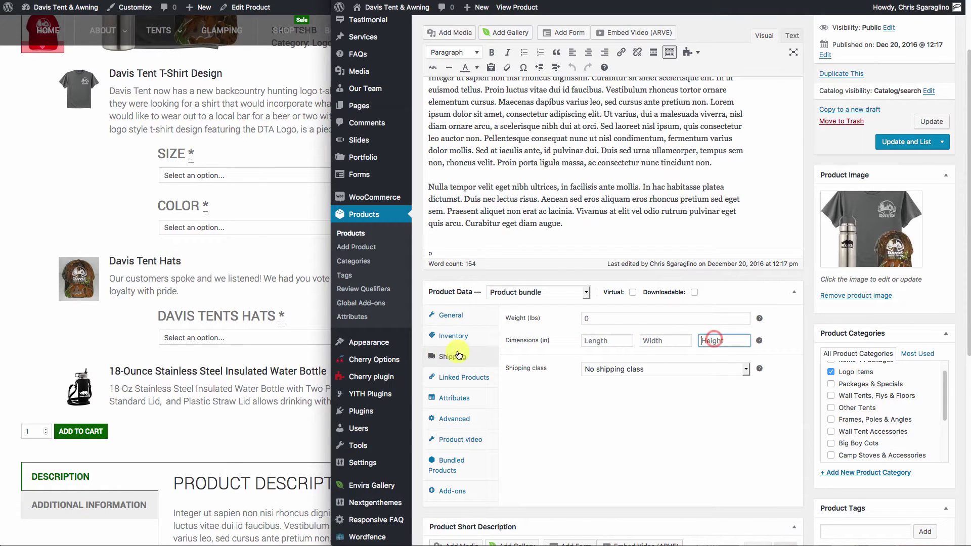
Clear the bundle's regular price and sale price in the general product data
click(454, 315)
double_click(600, 318)
key(BackSpace)
double_click(623, 340)
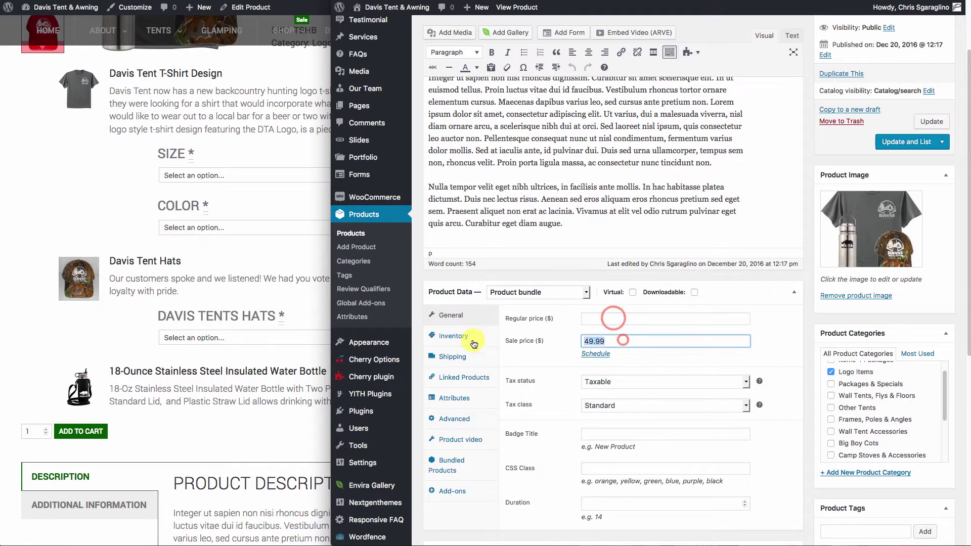
key(BackSpace)
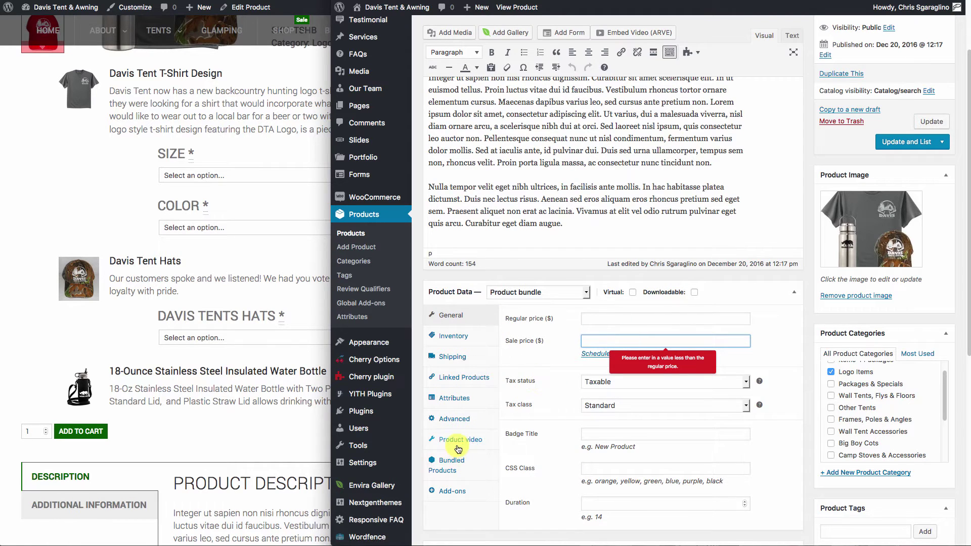
Set the bundled Davis Tent T-Shirt Design to be priced individually
click(457, 463)
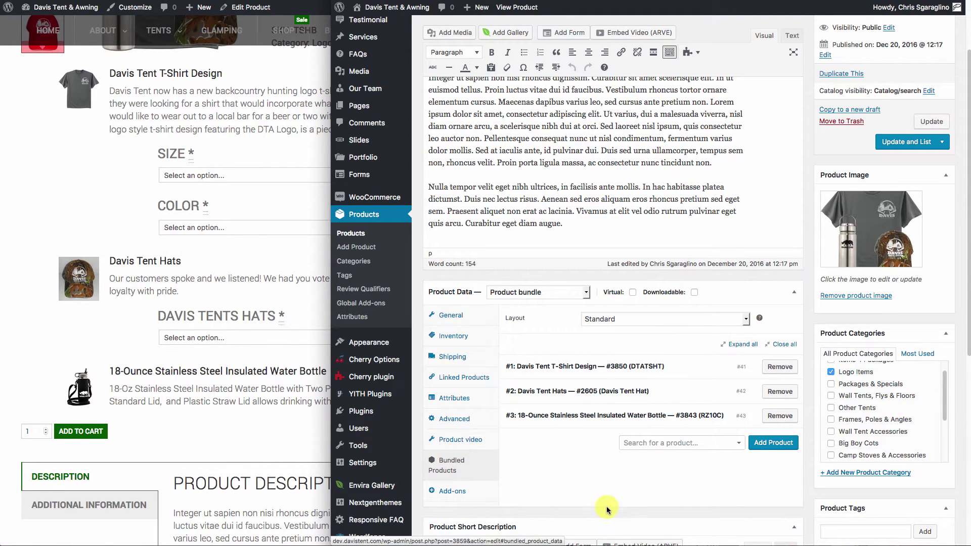
click(692, 373)
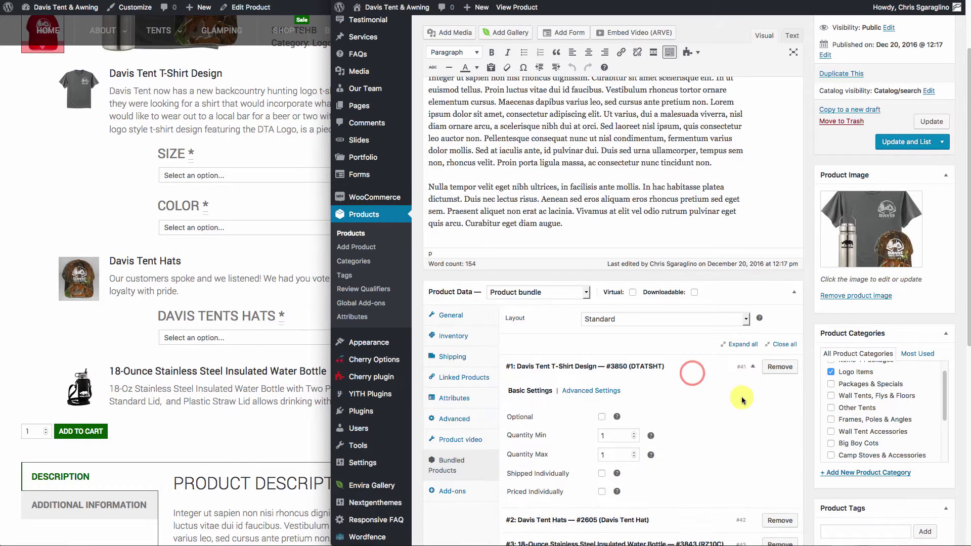
scroll(738, 400, down, 4)
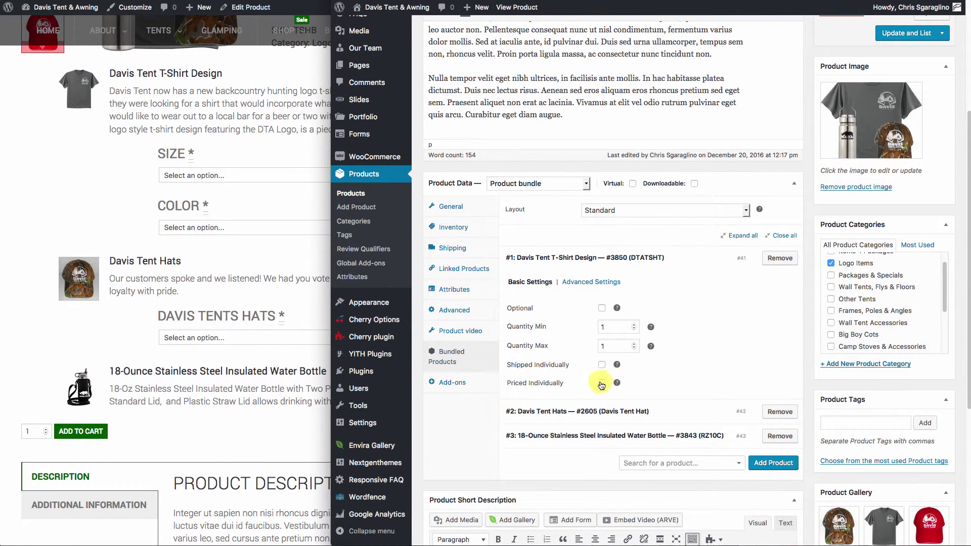
click(602, 385)
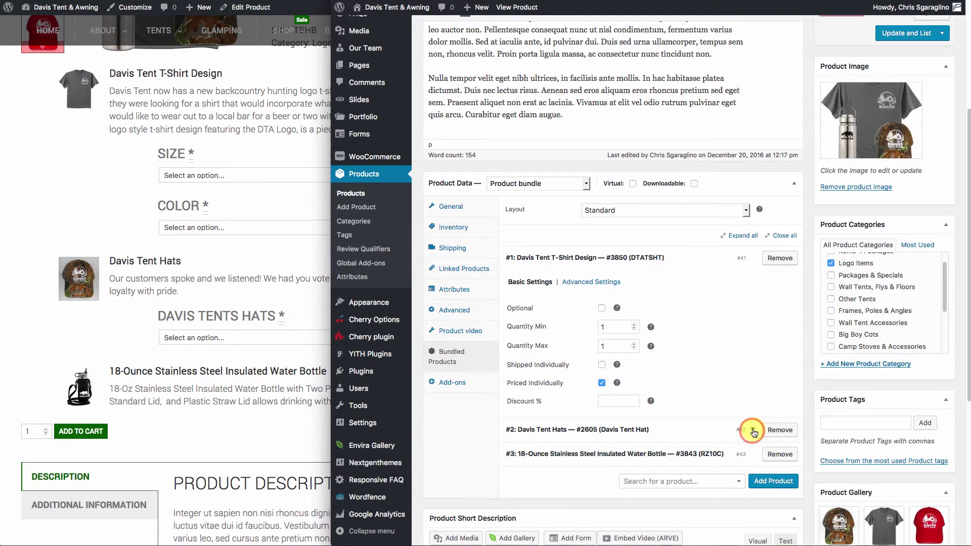
Set the bundled Davis Tent Hats to be priced individually
drag(753, 429, 739, 412)
click(750, 428)
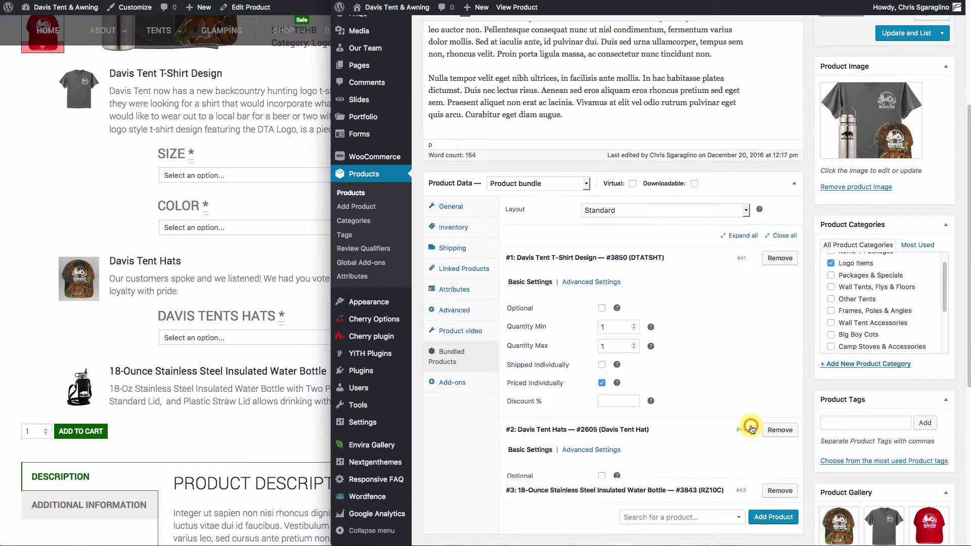
scroll(752, 424, down, 2)
scroll(752, 424, down, 2)
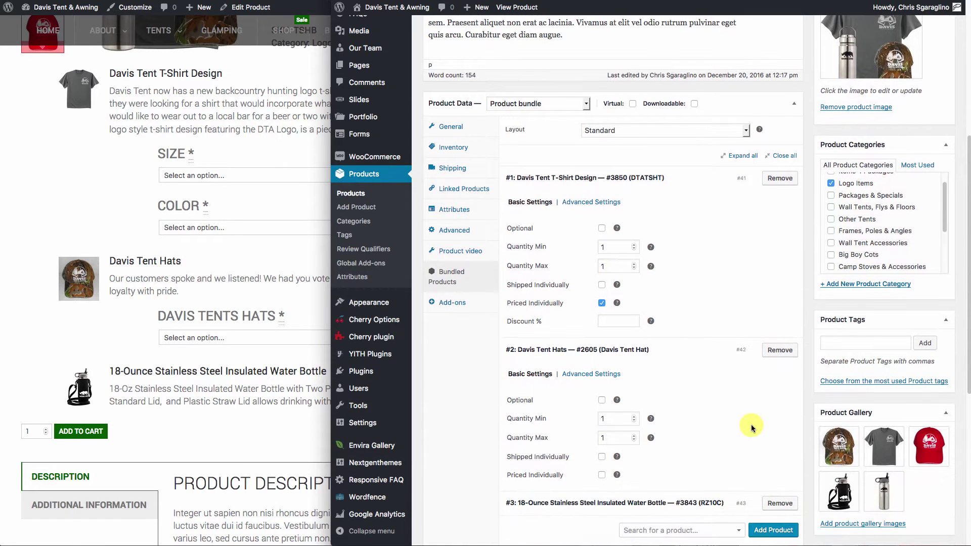
click(602, 476)
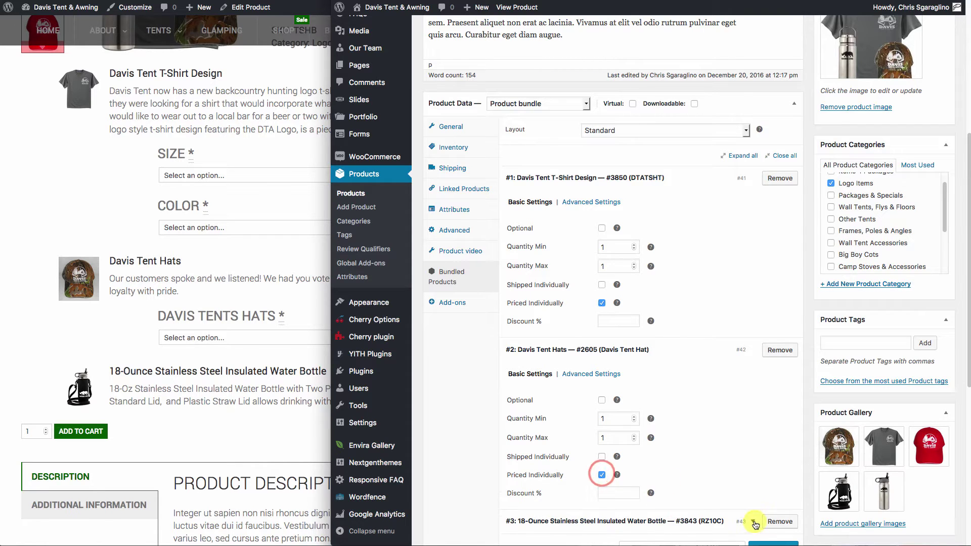
Set the bundled 18-Ounce Stainless Steel Insulated Water Bottle to be priced individually
click(754, 521)
scroll(737, 505, down, 5)
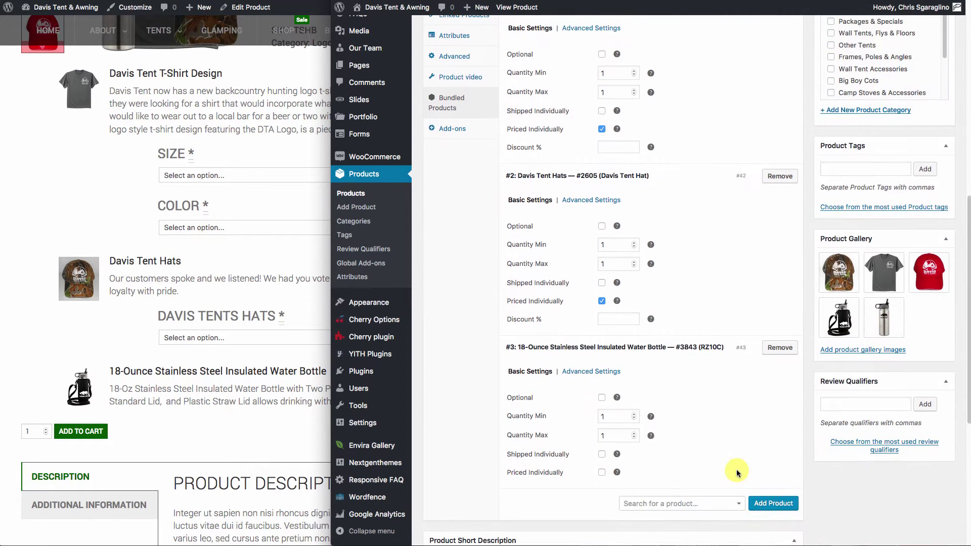
click(602, 474)
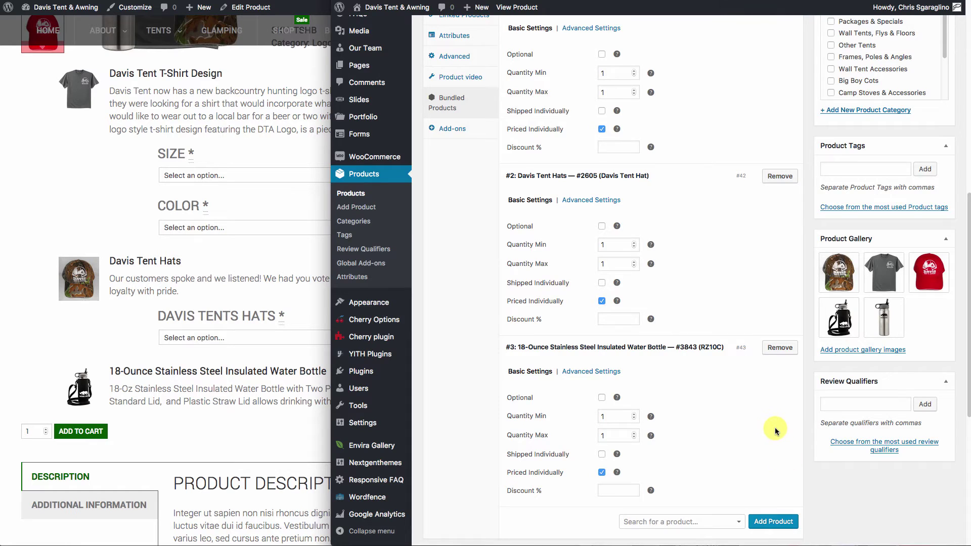
Update the Davis Tent Packaged Deal product to save the bundle changes
scroll(887, 258, up, 7)
scroll(888, 258, up, 1)
click(932, 140)
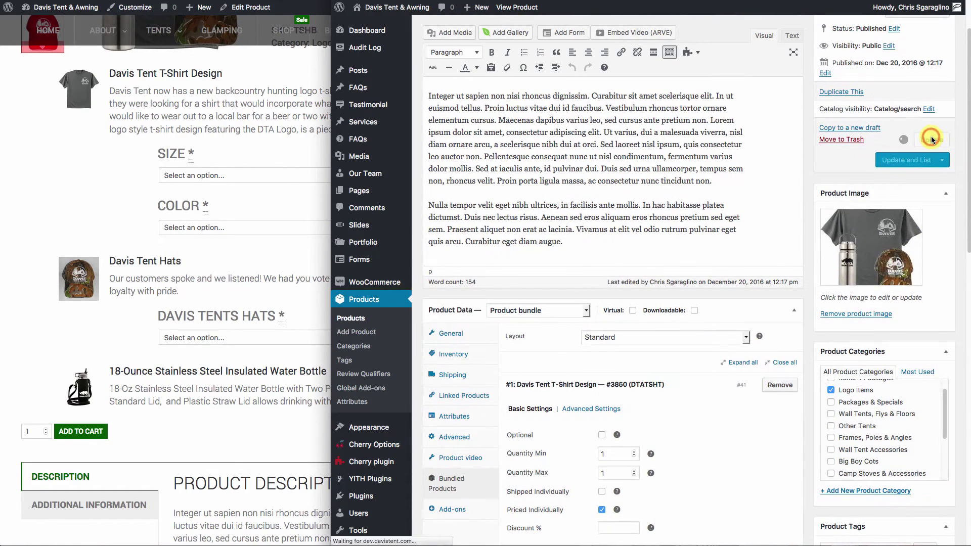
Reload the bundle's storefront page and examine the price range, each bundled item's price and the total
click(74, 155)
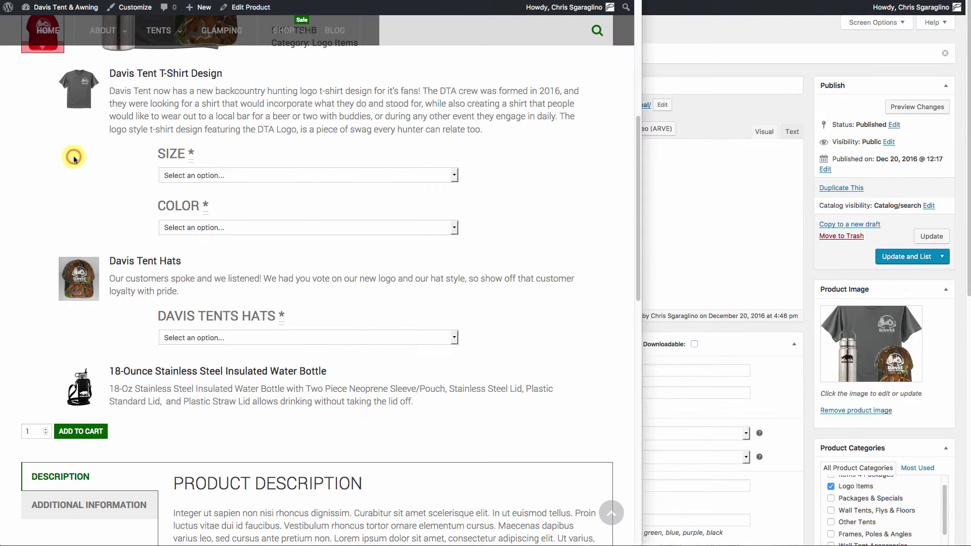
scroll(129, 166, up, 4)
scroll(293, 206, up, 1)
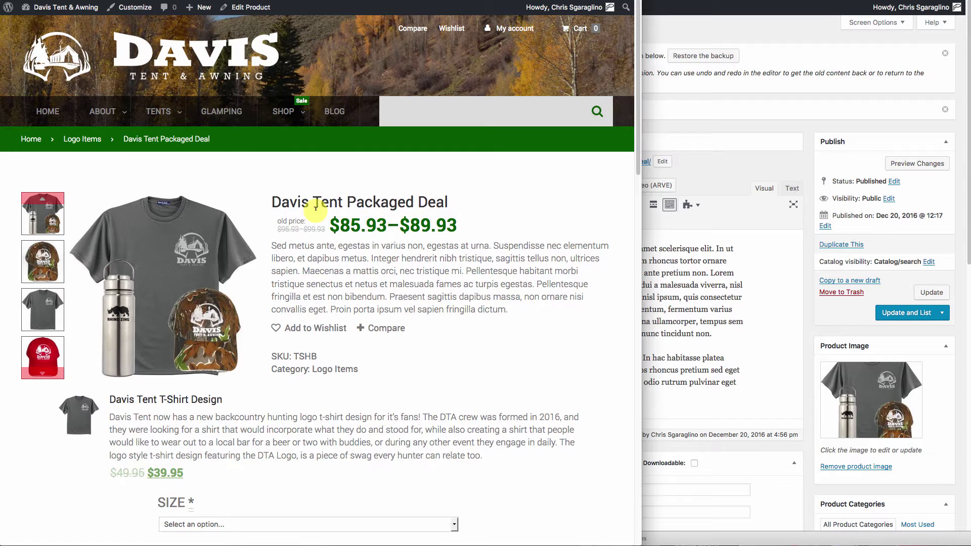
scroll(380, 223, down, 1)
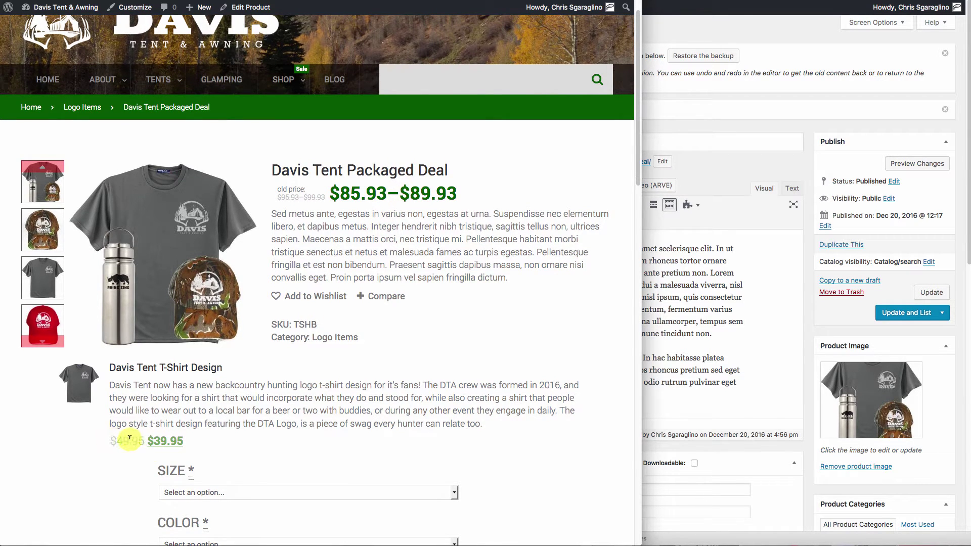
scroll(383, 284, down, 10)
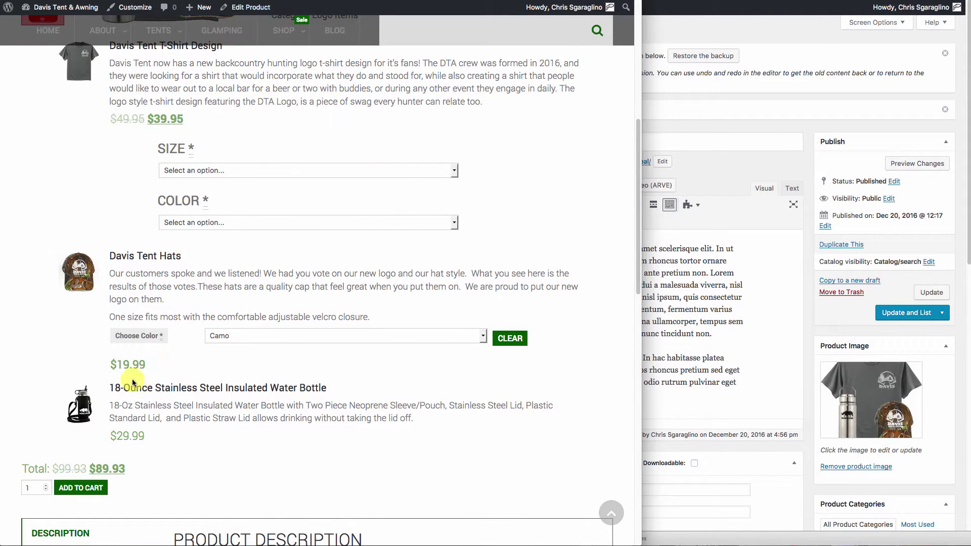
Switch the Davis Tent Hats color between Red, Camo and Tan on the storefront page to compare the image, item price and total
click(465, 338)
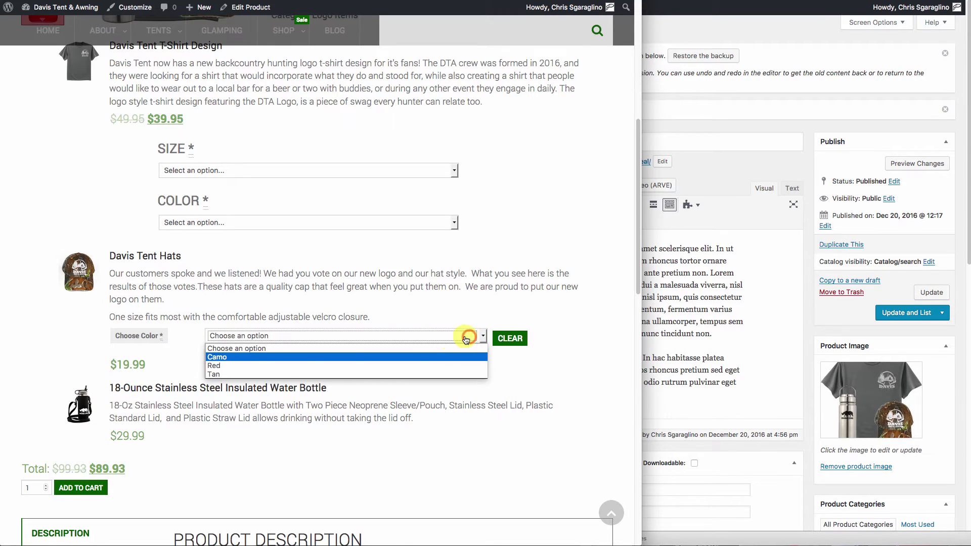
click(265, 366)
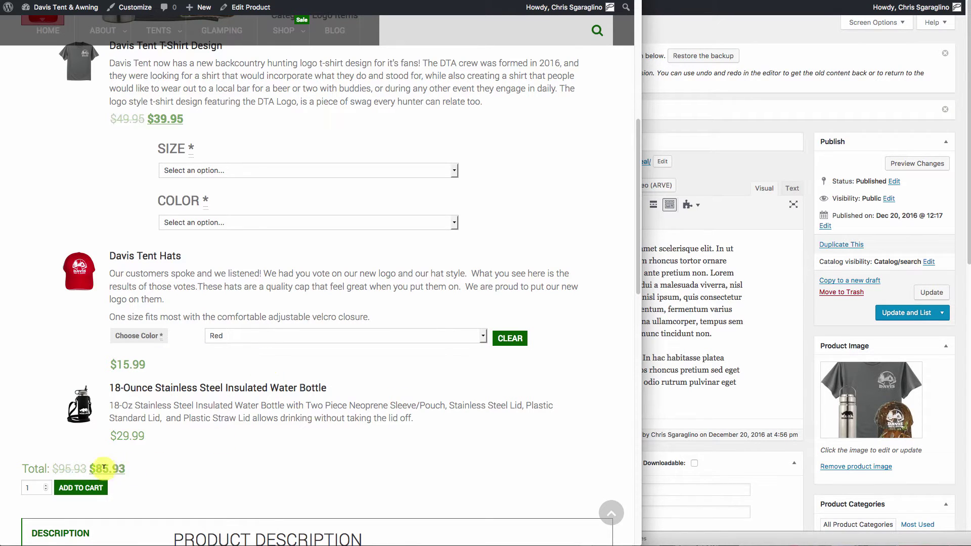
click(245, 337)
click(232, 359)
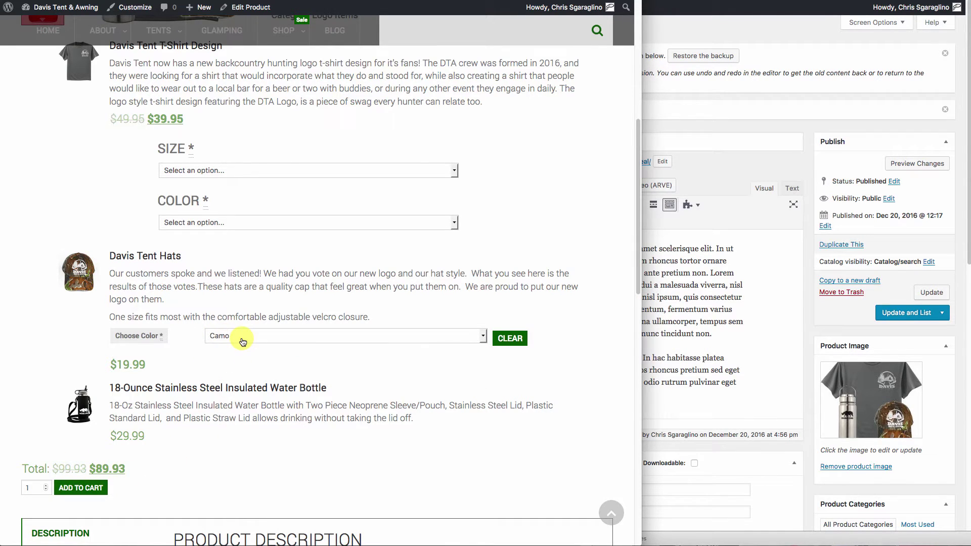
click(243, 342)
click(227, 365)
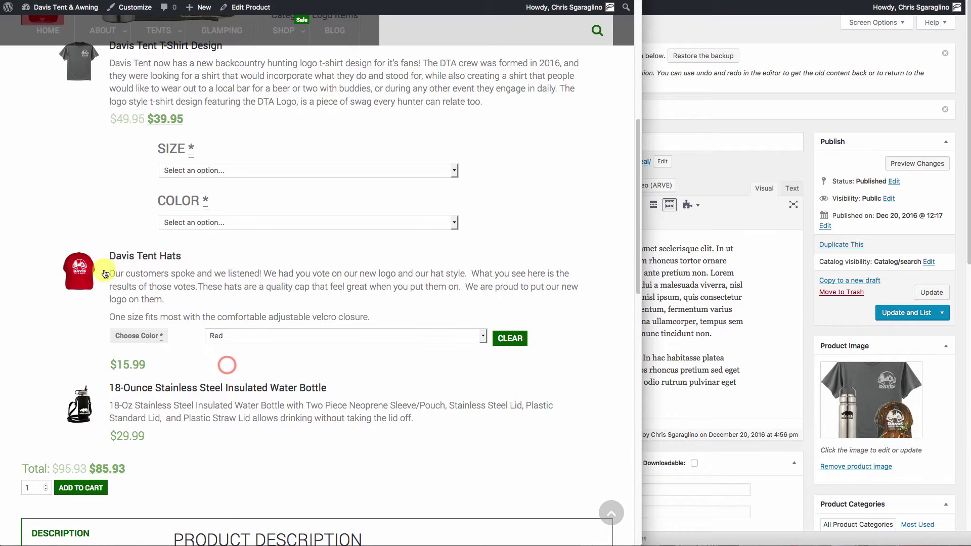
click(237, 336)
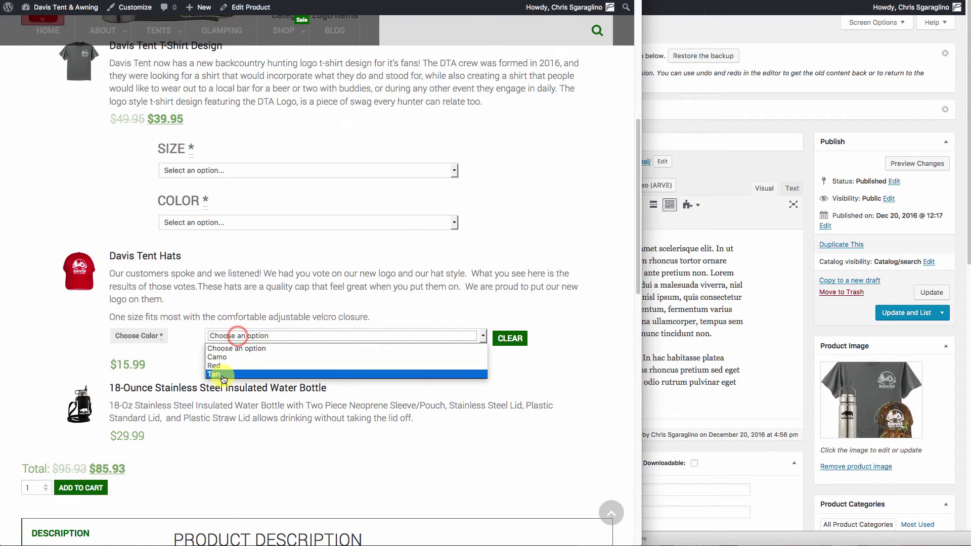
click(223, 377)
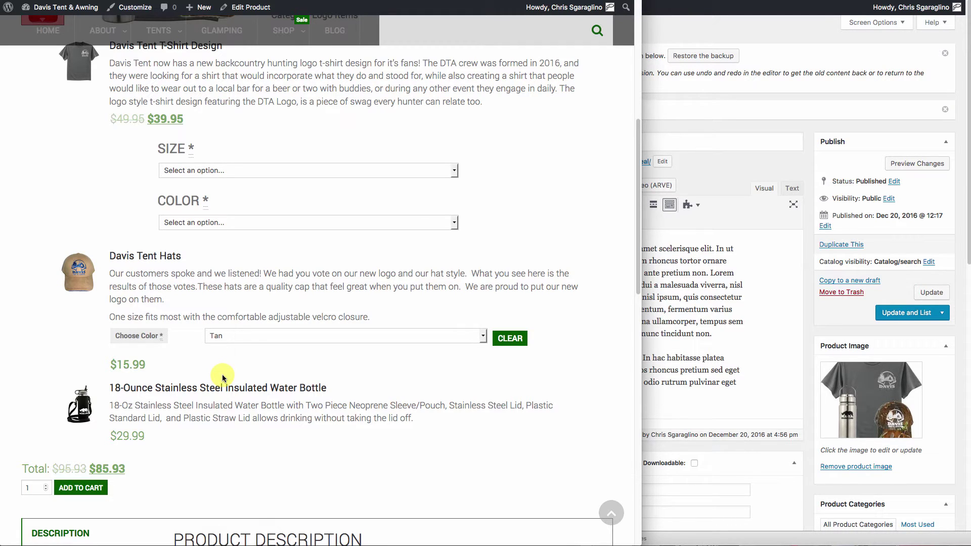
Examine the basic bundle settings of the Davis Tent Hats in the product editor
click(279, 283)
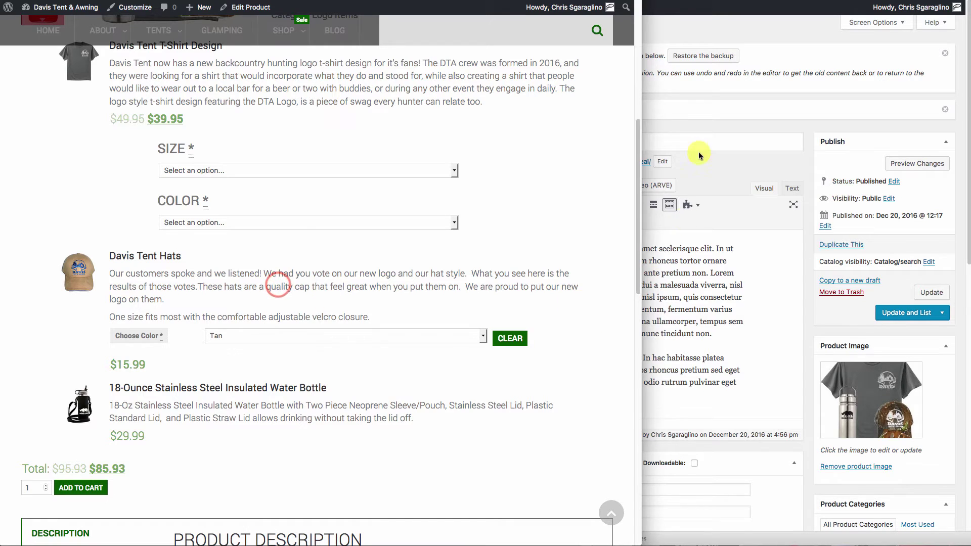
click(722, 175)
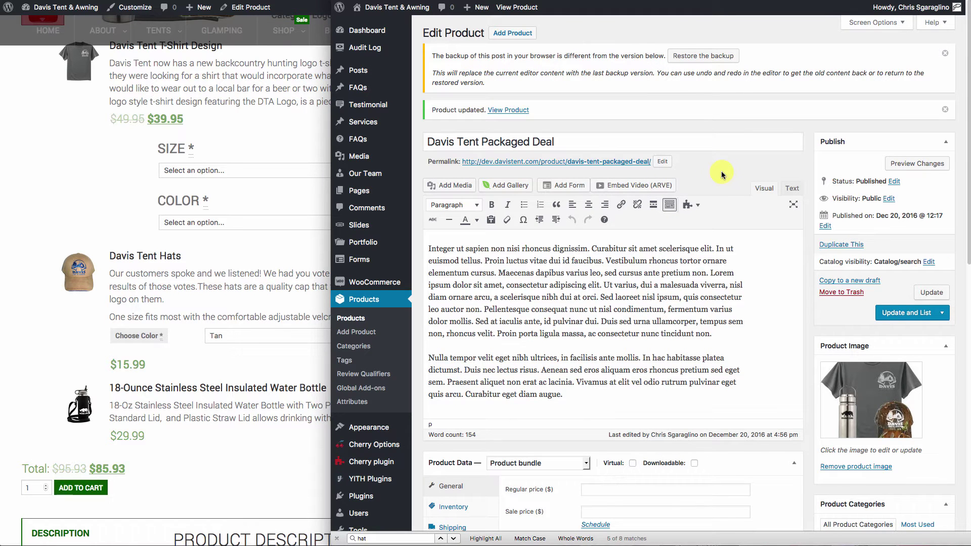
scroll(721, 174, down, 6)
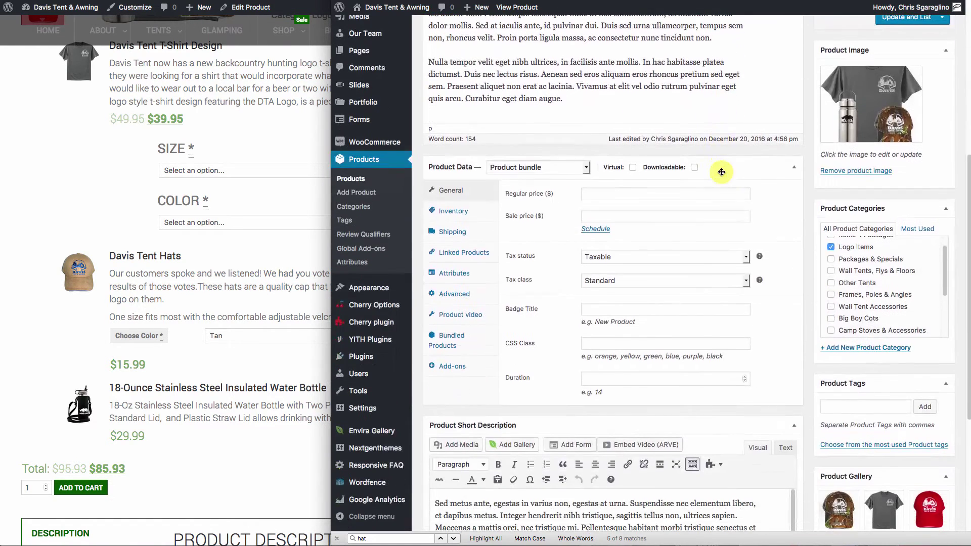
click(451, 348)
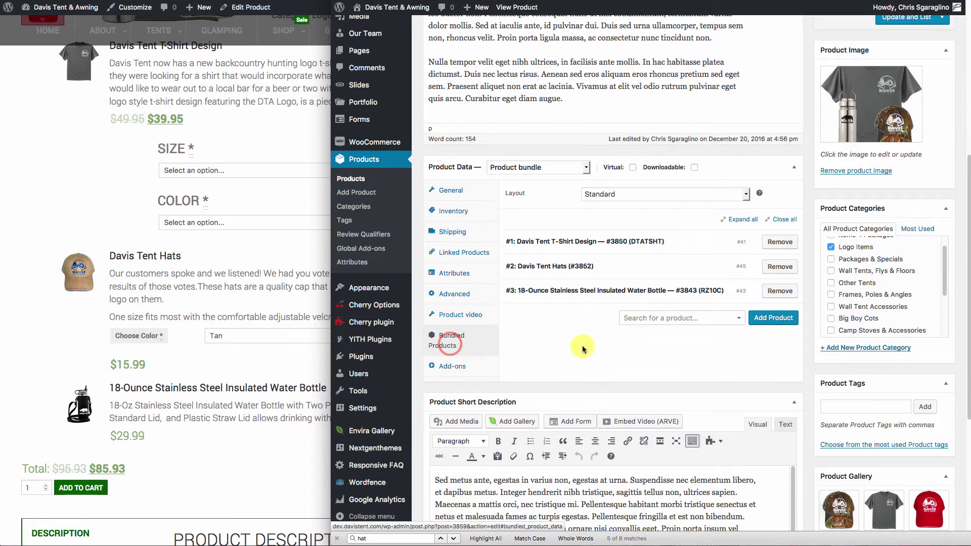
click(680, 274)
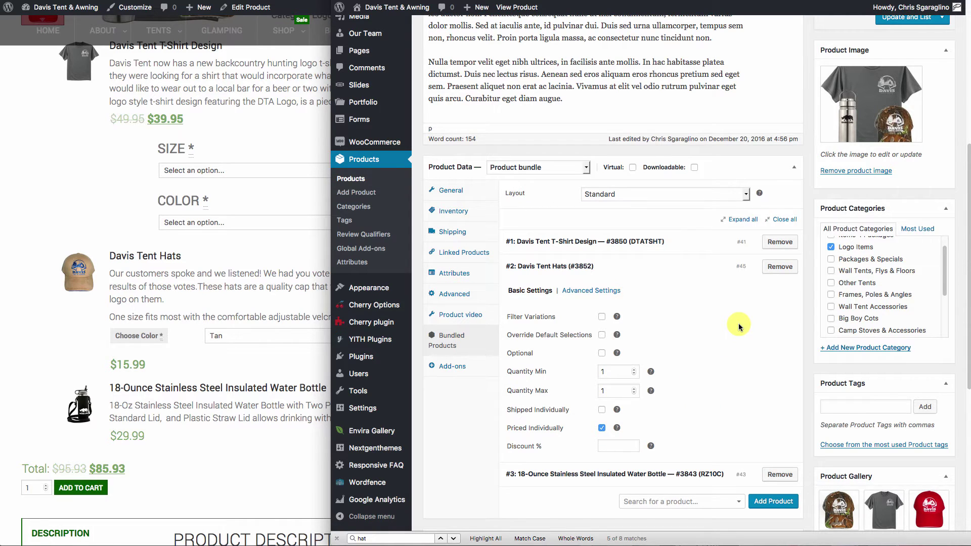
Review how the bundled items' thumbnails, titles and descriptions are laid out on the storefront page
click(258, 89)
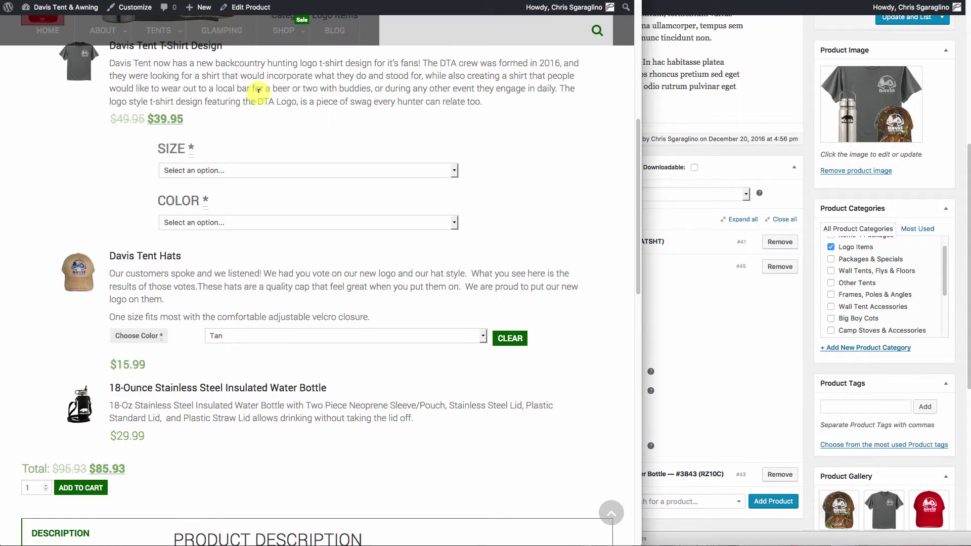
scroll(258, 89, up, 3)
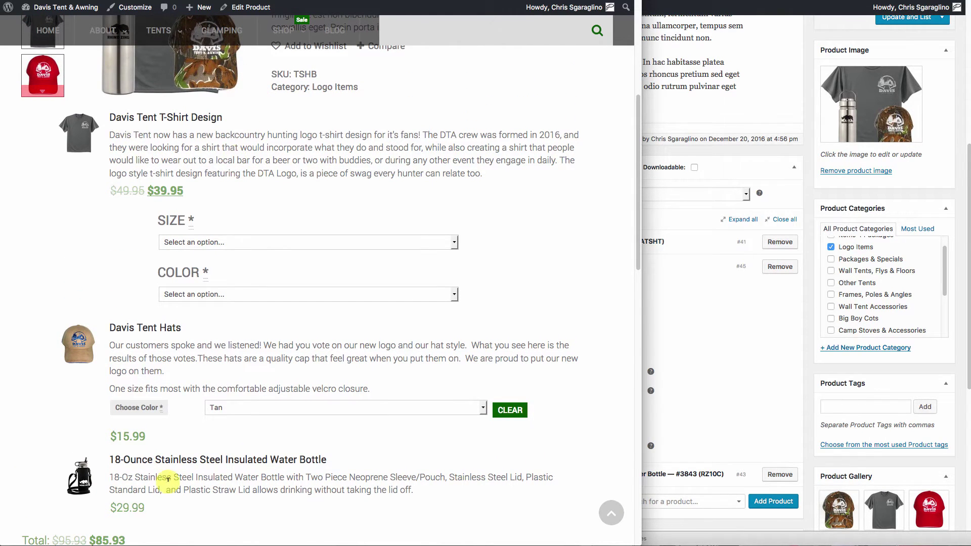
scroll(205, 286, up, 4)
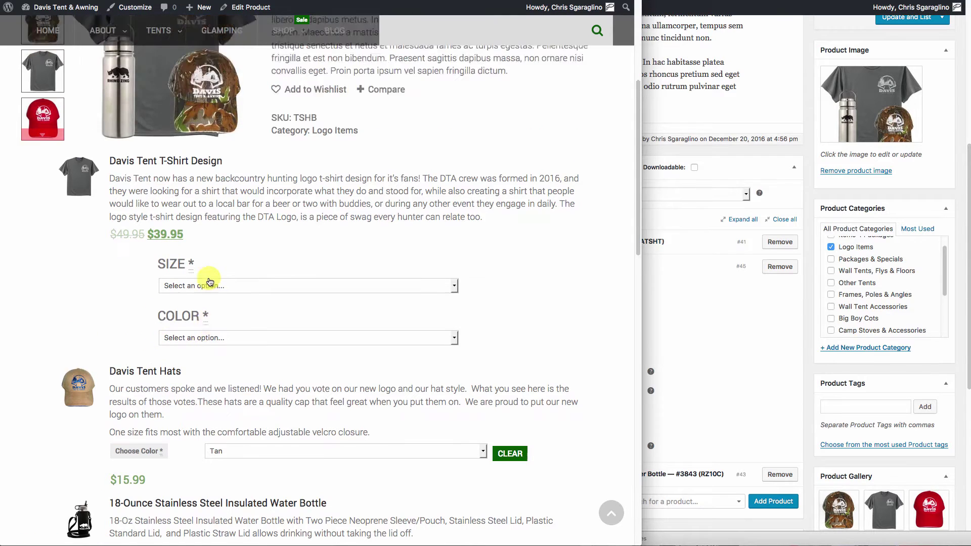
Hide the thumbnail of the bundled Davis Tent T-Shirt Design in its advanced settings
click(754, 345)
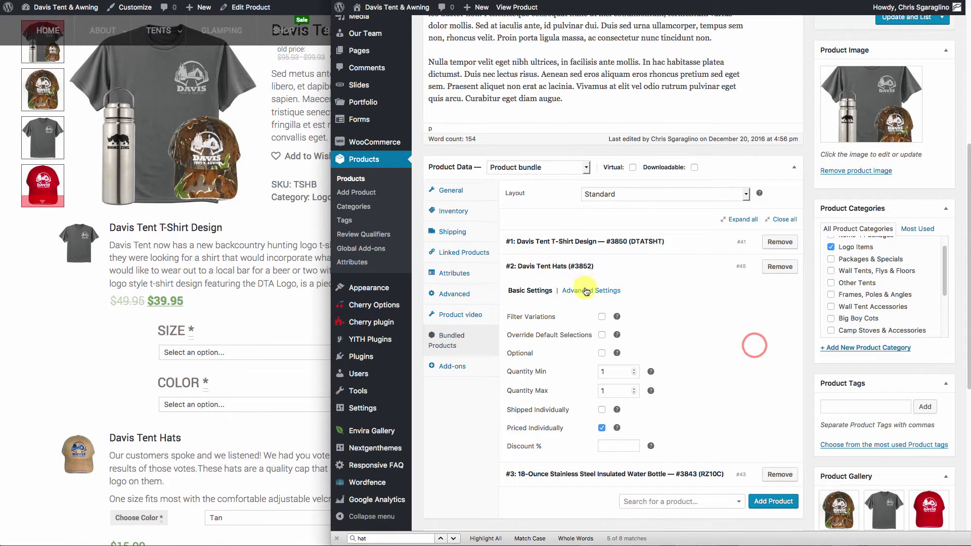
click(590, 243)
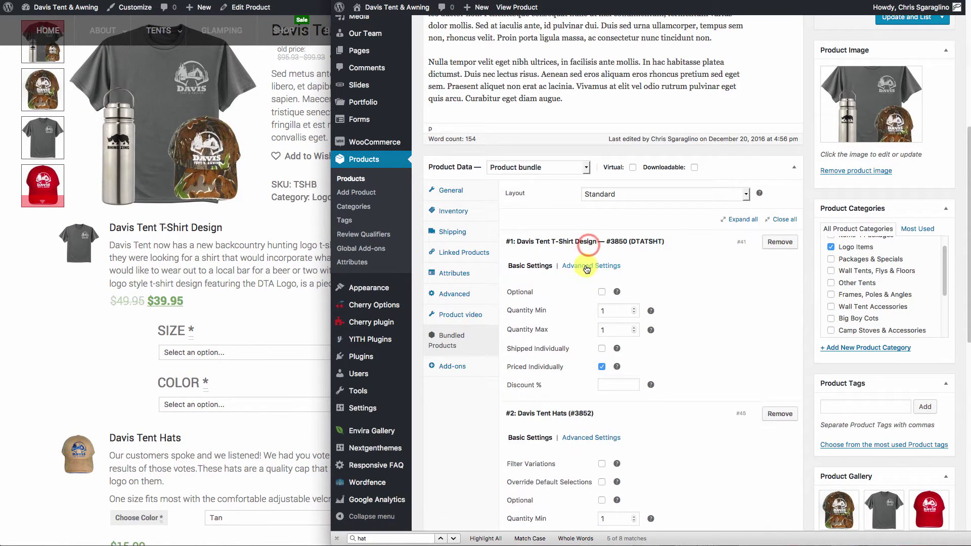
click(586, 264)
scroll(731, 327, down, 3)
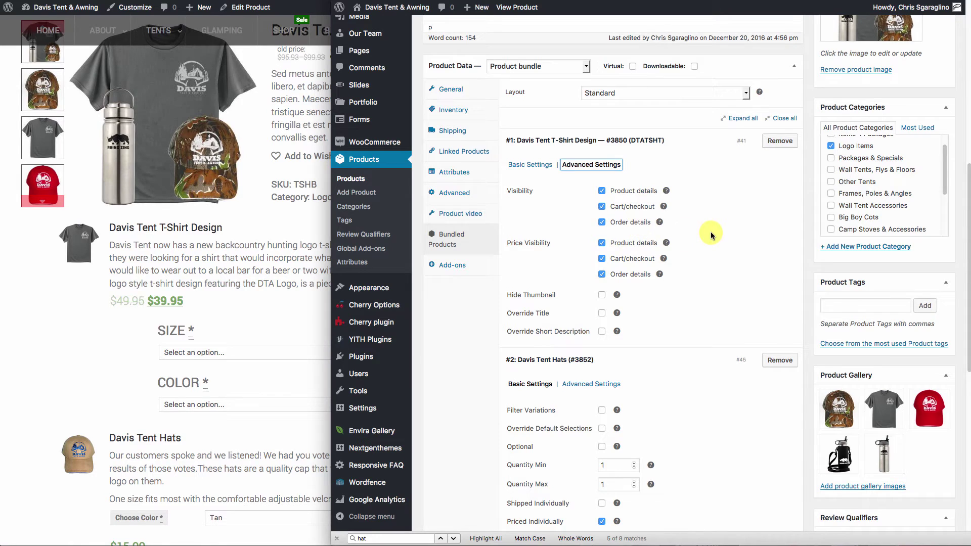
scroll(712, 231, down, 3)
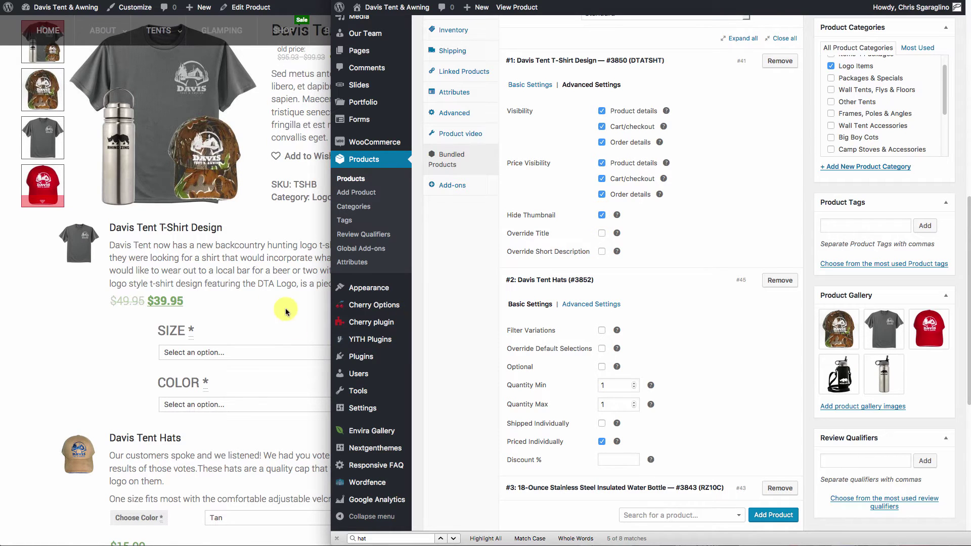
click(215, 282)
click(724, 236)
Update the product and reload the storefront page to check the t-shirt entry's thumbnail
scroll(889, 131, up, 12)
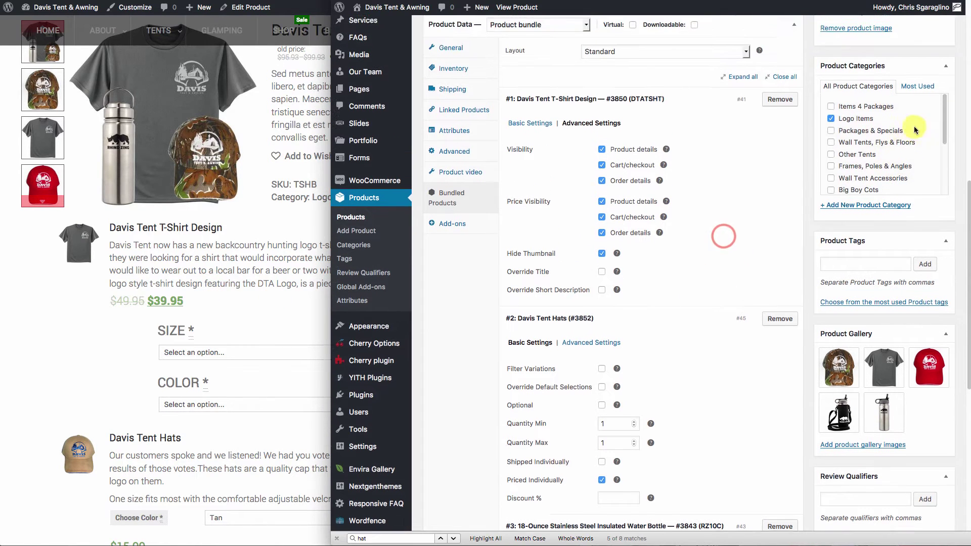
scroll(950, 49, up, 4)
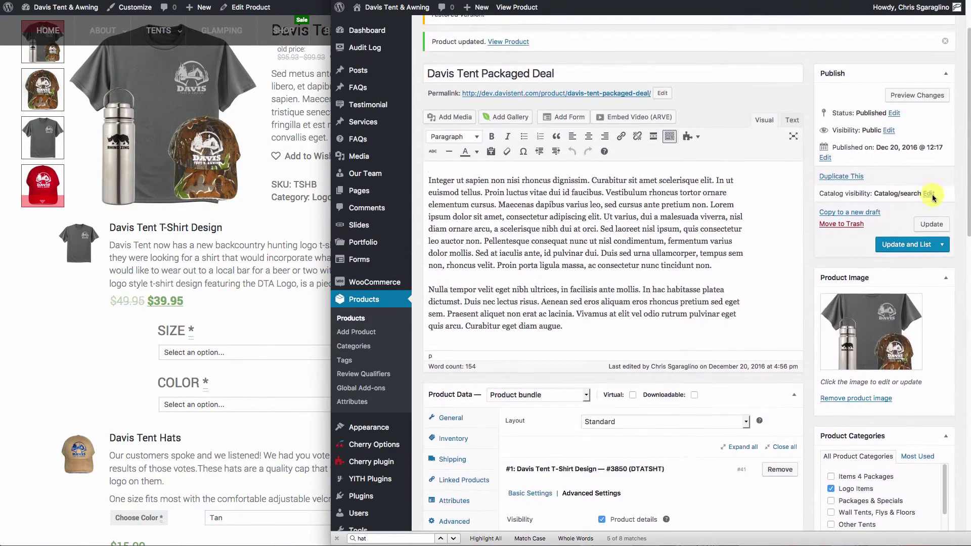
click(931, 225)
click(187, 262)
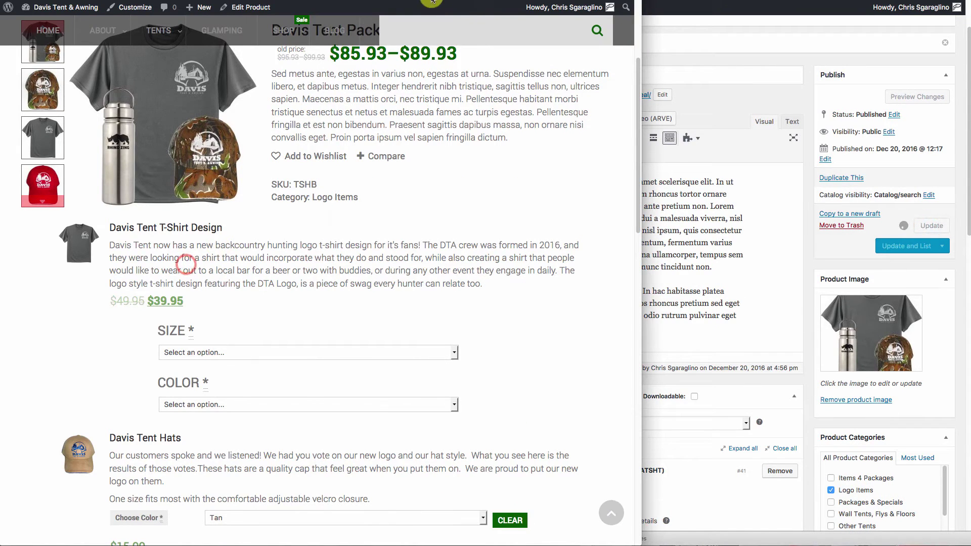
click(395, 175)
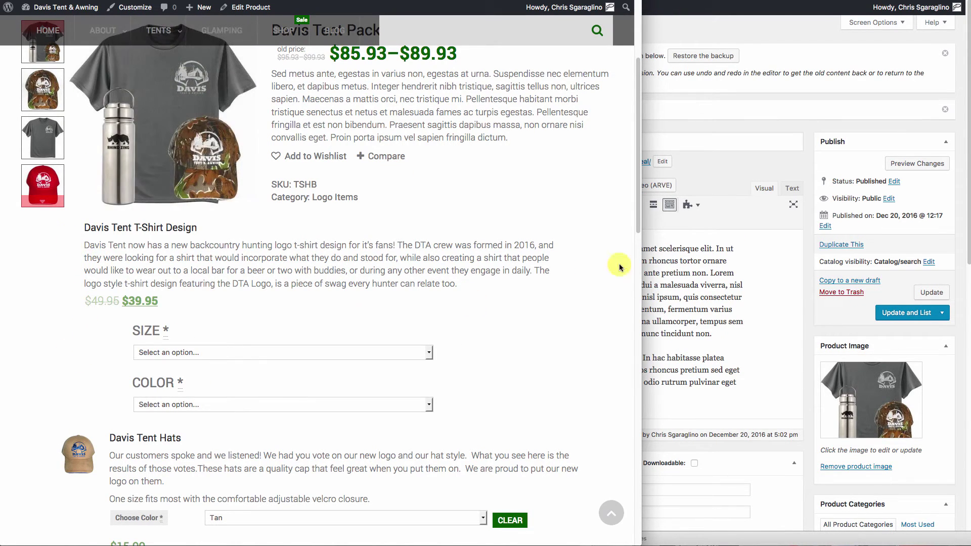
Open the advanced bundle settings of the Davis Tent T-Shirt Design and turn Hide Thumbnail off
click(740, 278)
scroll(740, 278, down, 10)
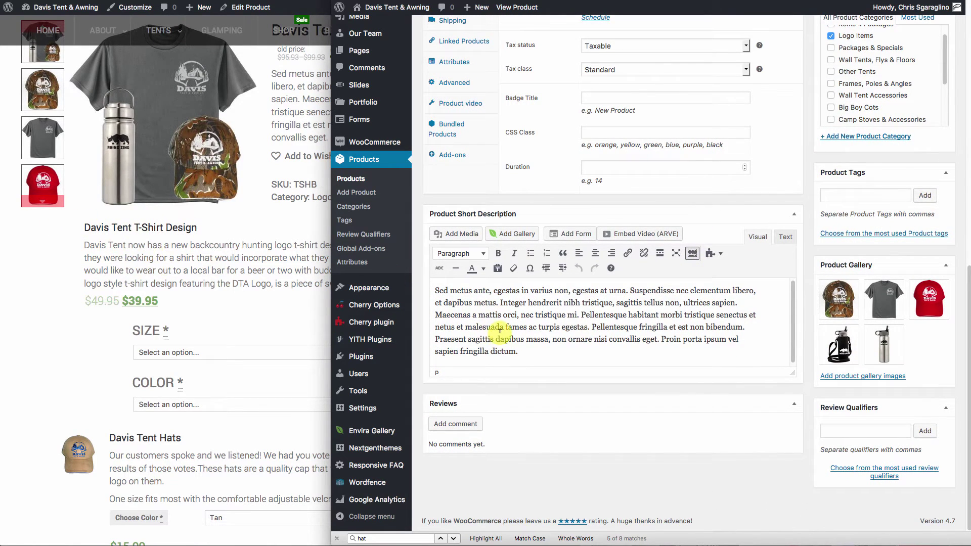
scroll(503, 331, down, 1)
scroll(549, 171, up, 3)
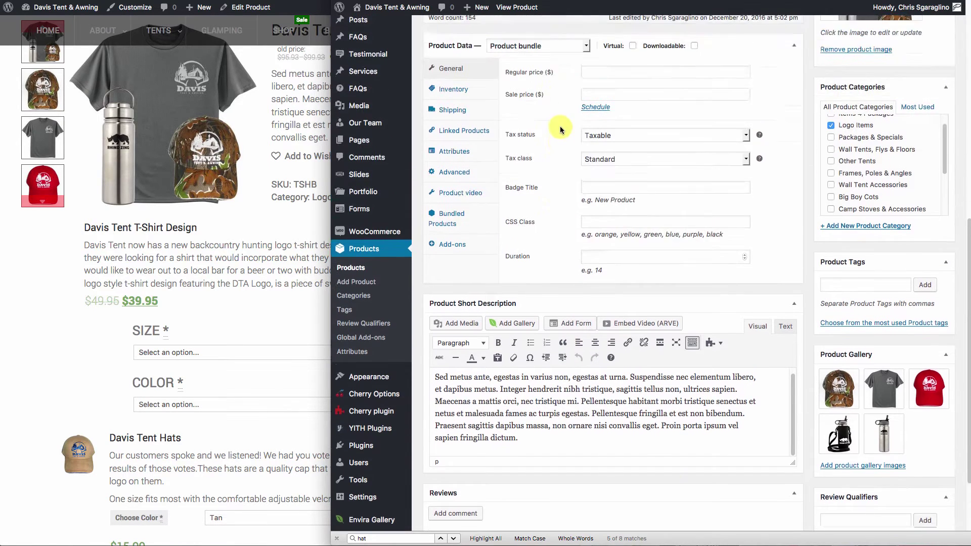
click(444, 252)
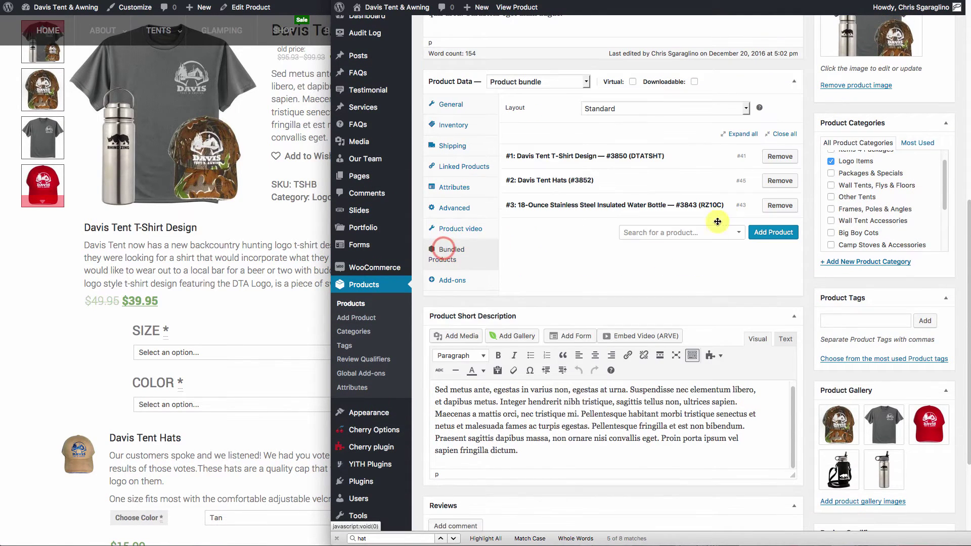
click(685, 160)
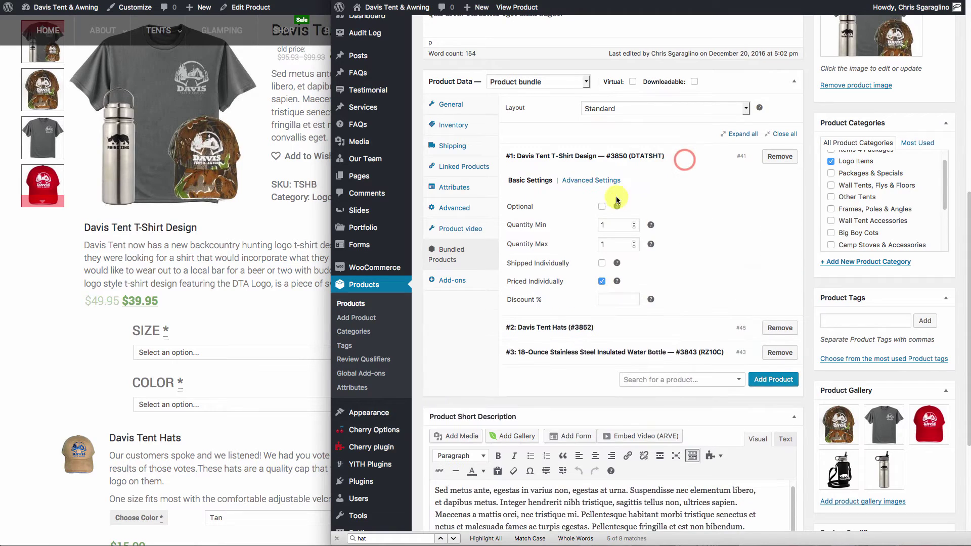
click(591, 181)
click(602, 312)
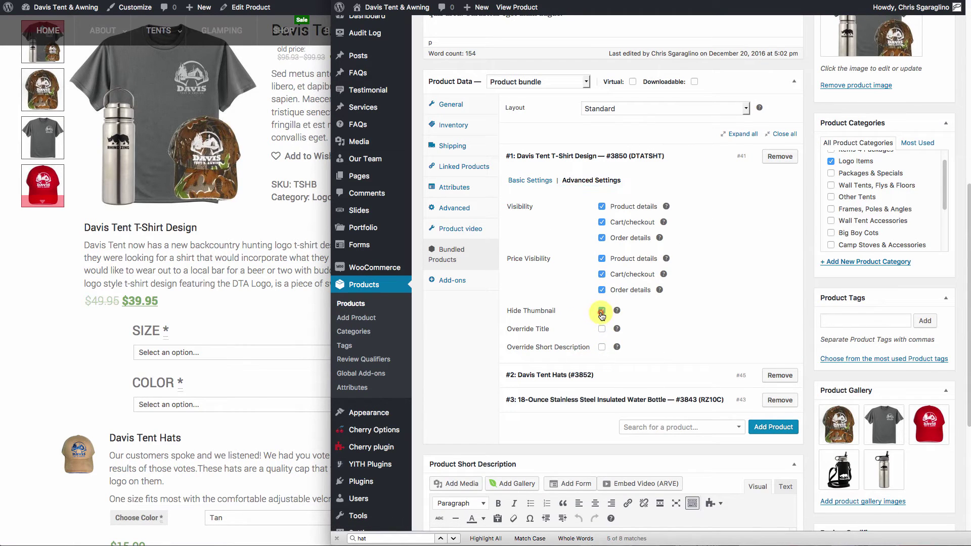
Override the bundled t-shirt's title with "Select Your Color & Size" and its short description with an empty text
click(602, 328)
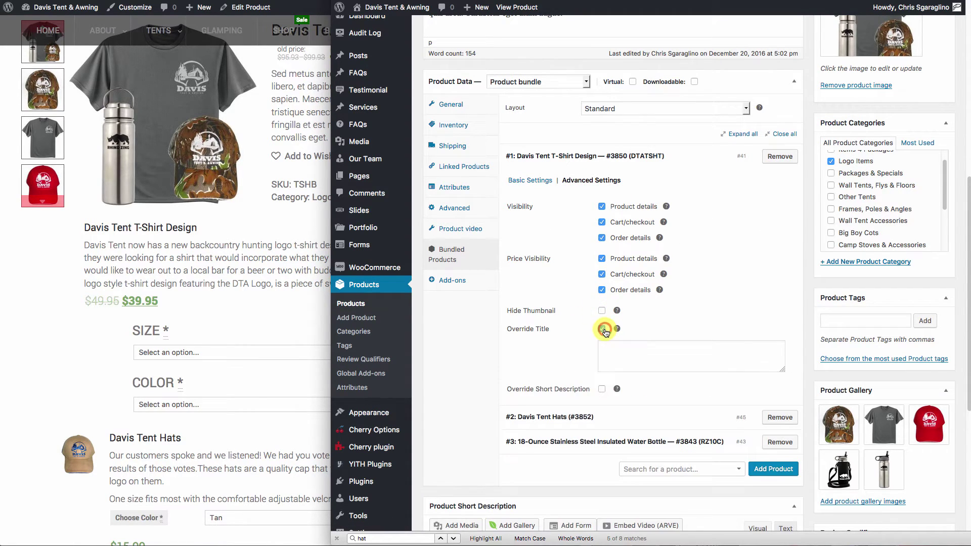
click(622, 355)
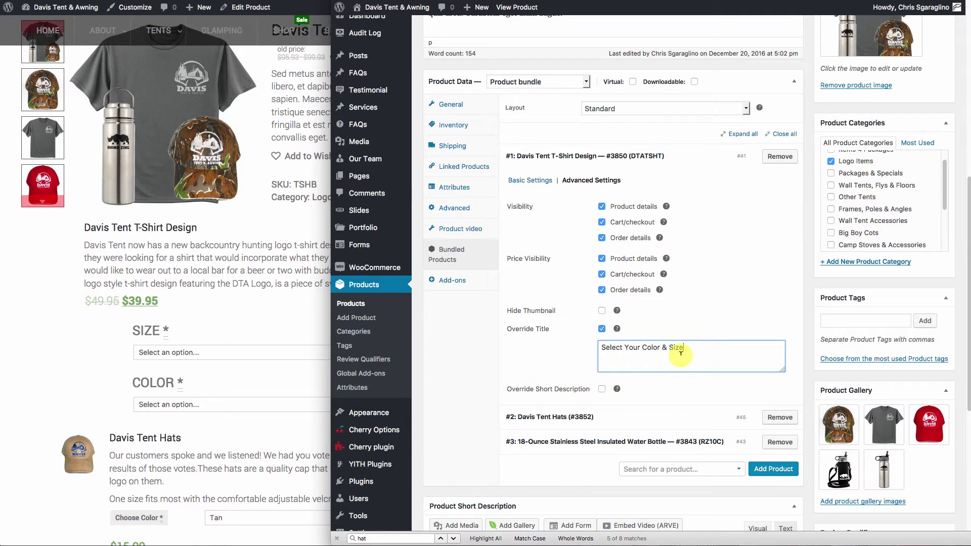
click(603, 390)
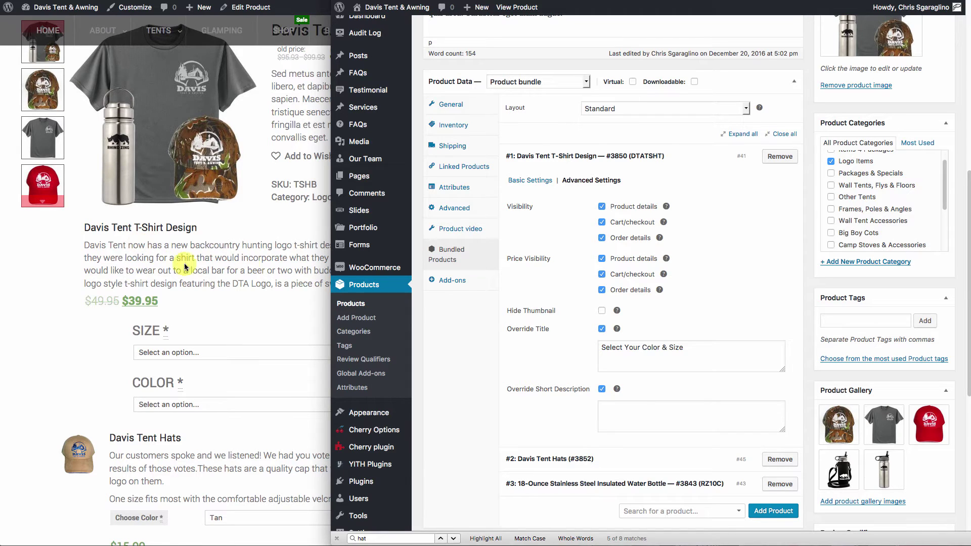
click(624, 416)
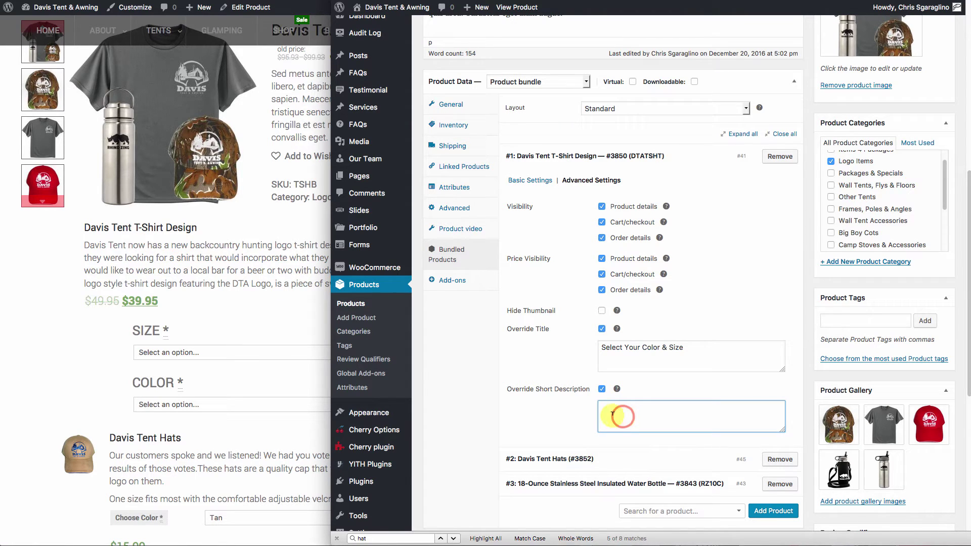
Update the product and reload the storefront page to check the t-shirt entry's title, thumbnail and description
scroll(614, 415, down, 2)
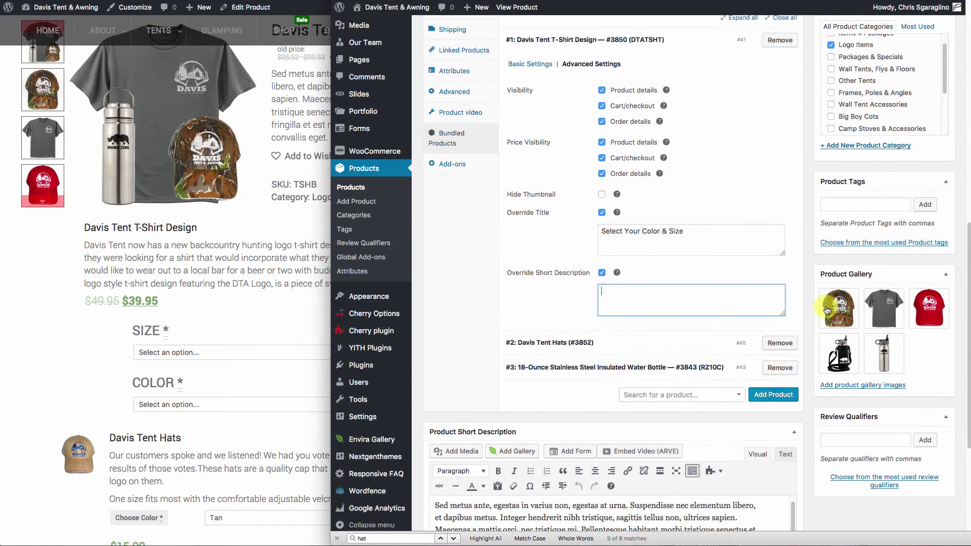
scroll(944, 325, up, 10)
click(932, 293)
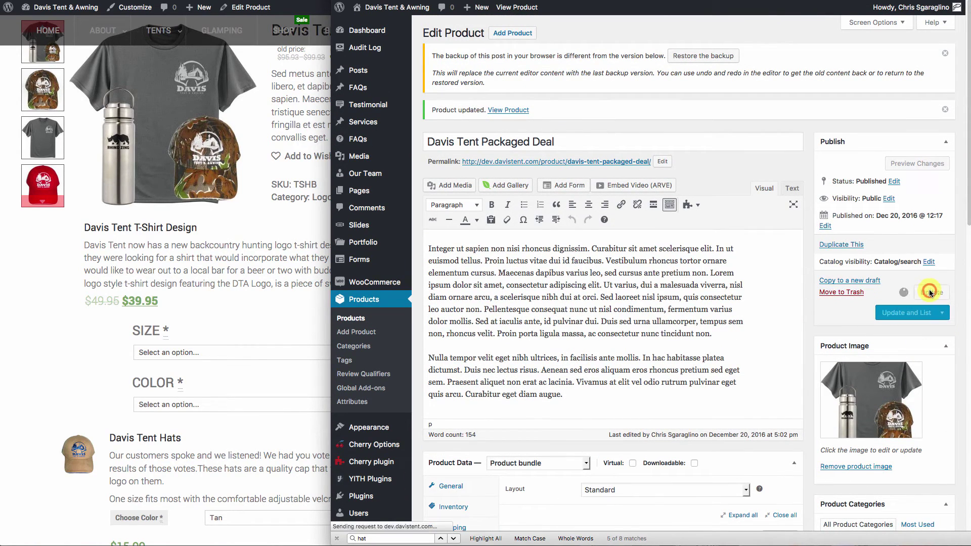
click(218, 317)
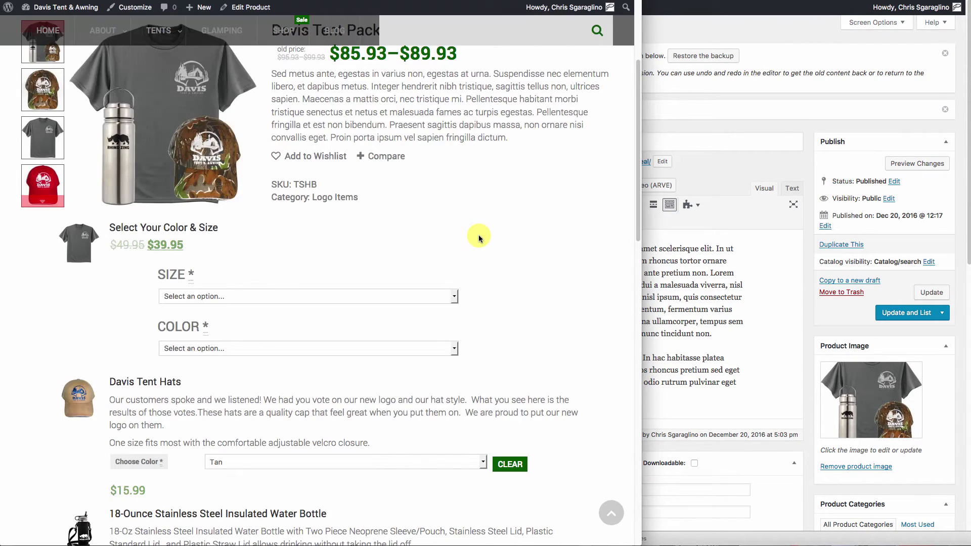
scroll(478, 238, down, 2)
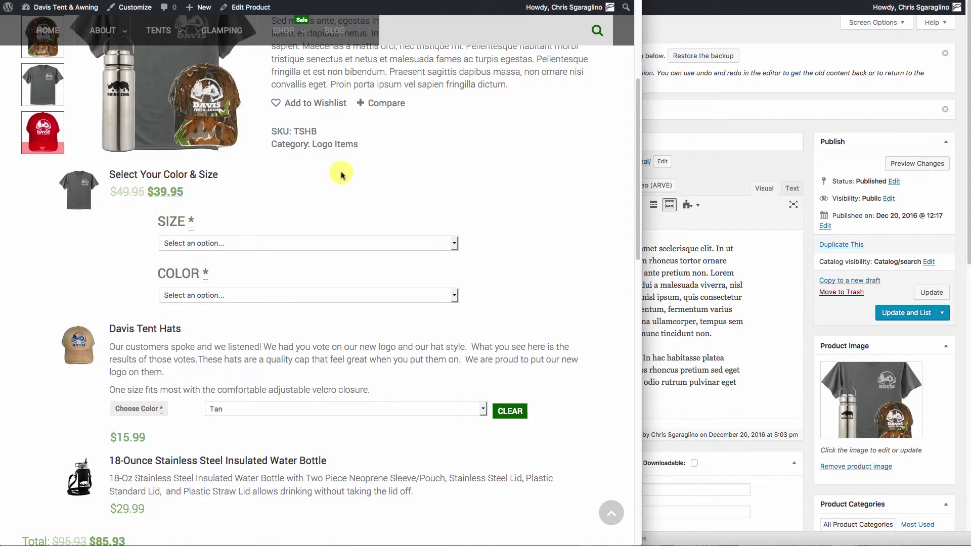
Clear the title and short description overrides in the bundled t-shirt's advanced settings and return to its basic settings
click(702, 300)
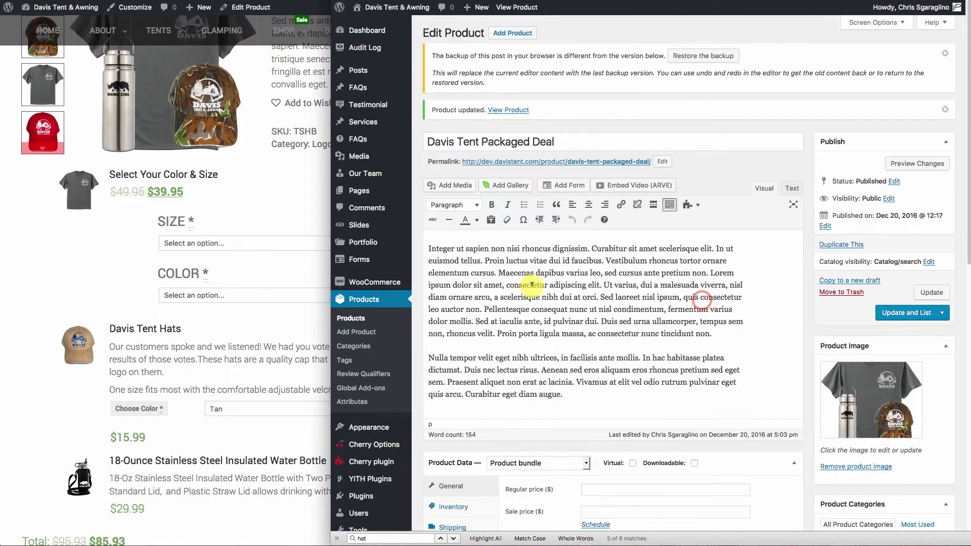
scroll(531, 284, down, 5)
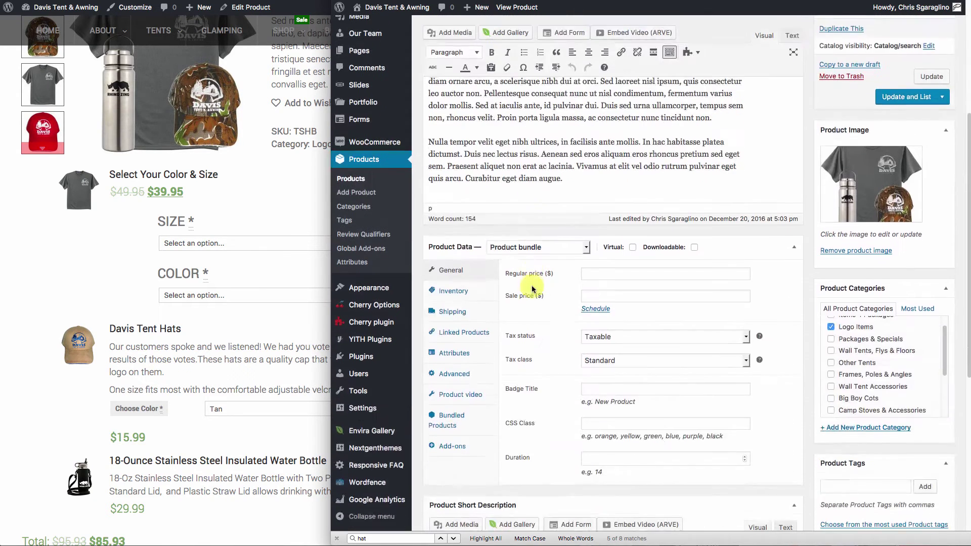
click(460, 381)
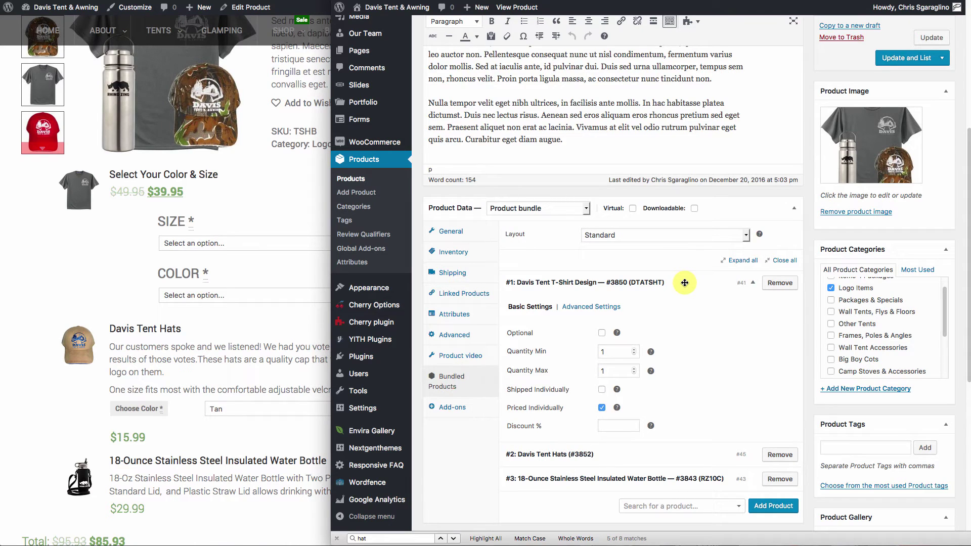
click(592, 307)
scroll(591, 307, down, 3)
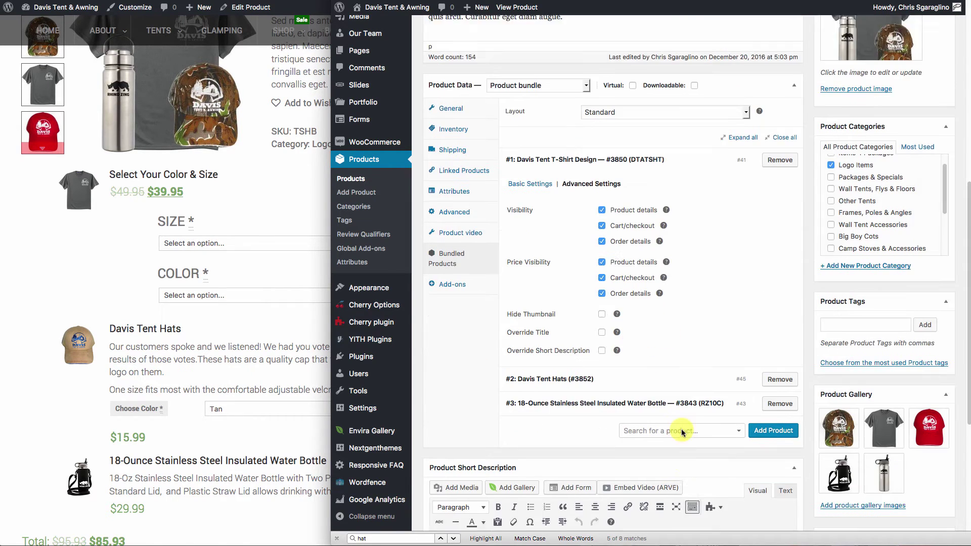
click(528, 155)
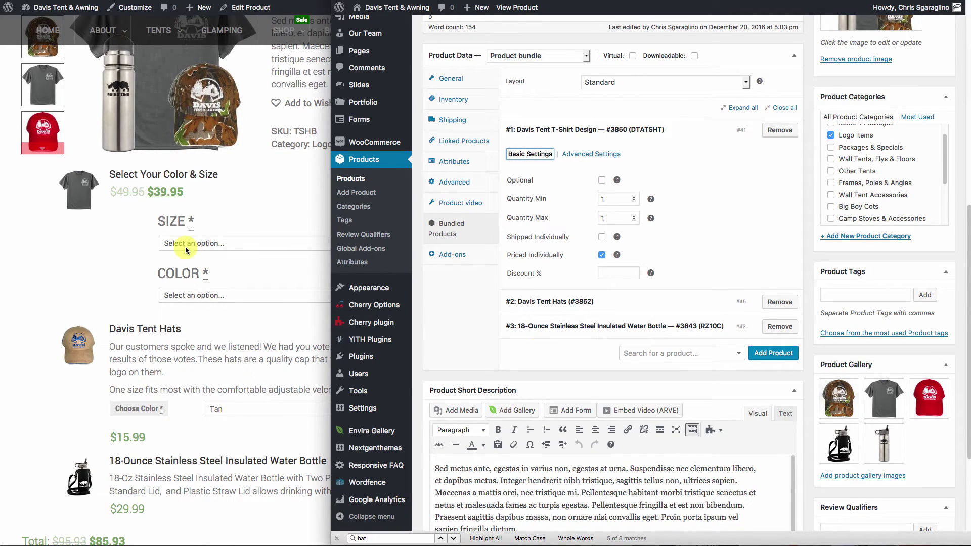
Mark the bundled Davis Tent Hats and the 18-Ounce Stainless Steel Insulated Water Bottle as optional
click(639, 299)
scroll(687, 375, down, 2)
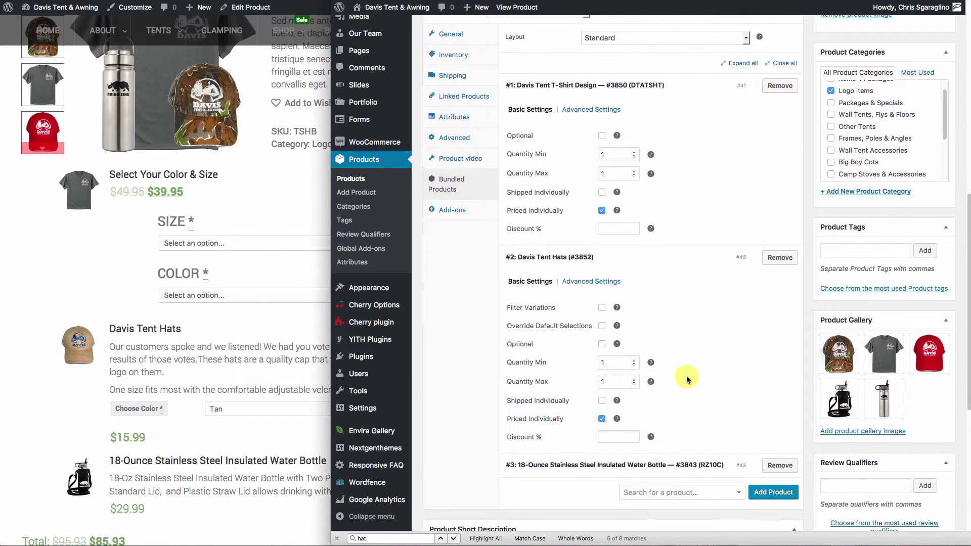
click(182, 479)
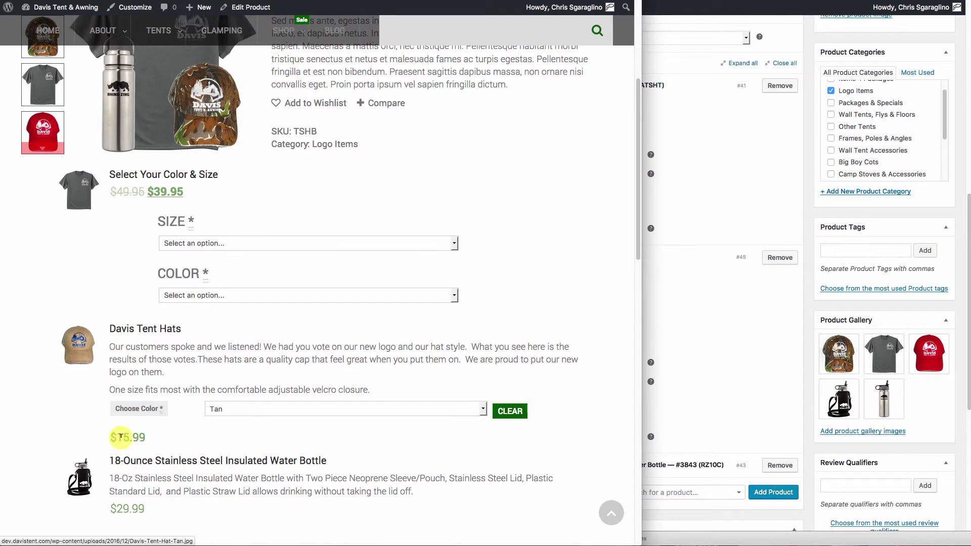
click(728, 323)
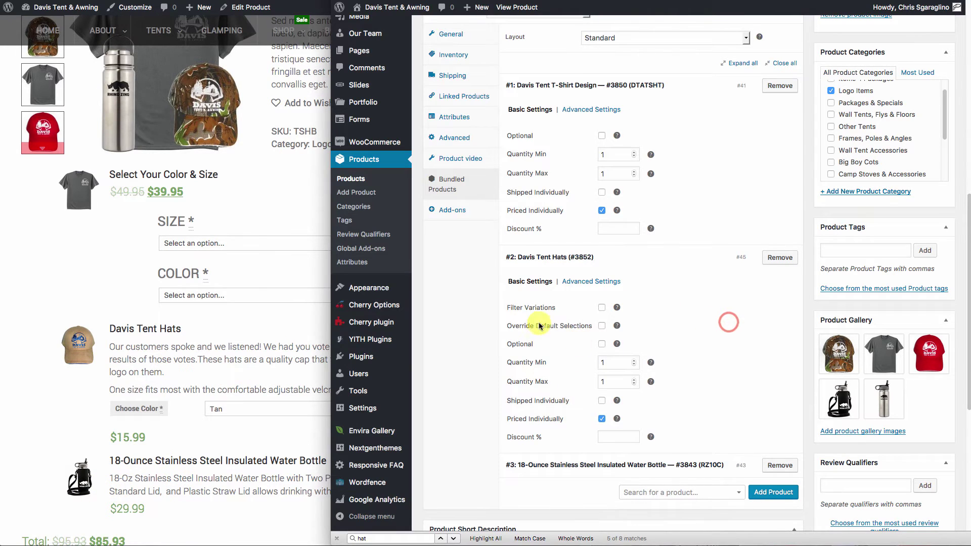
click(602, 345)
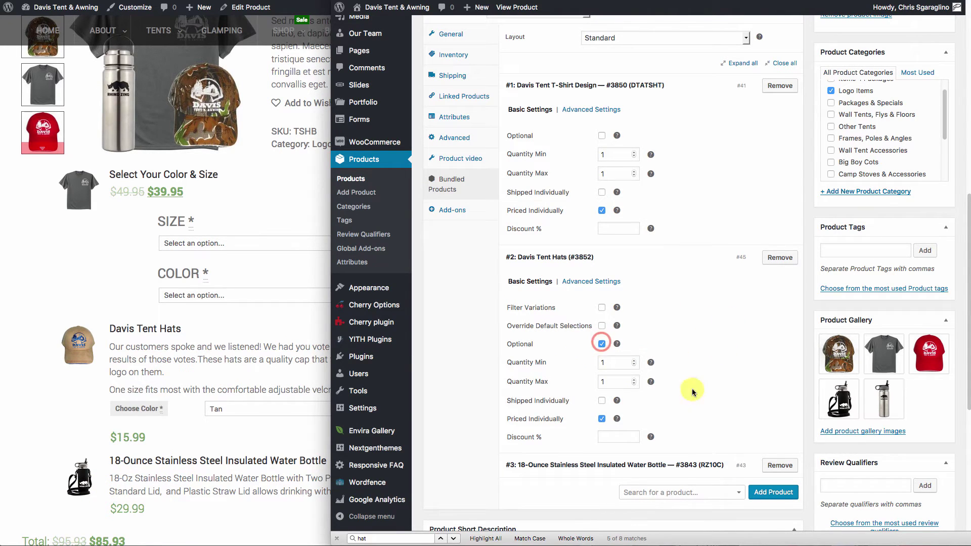
click(573, 470)
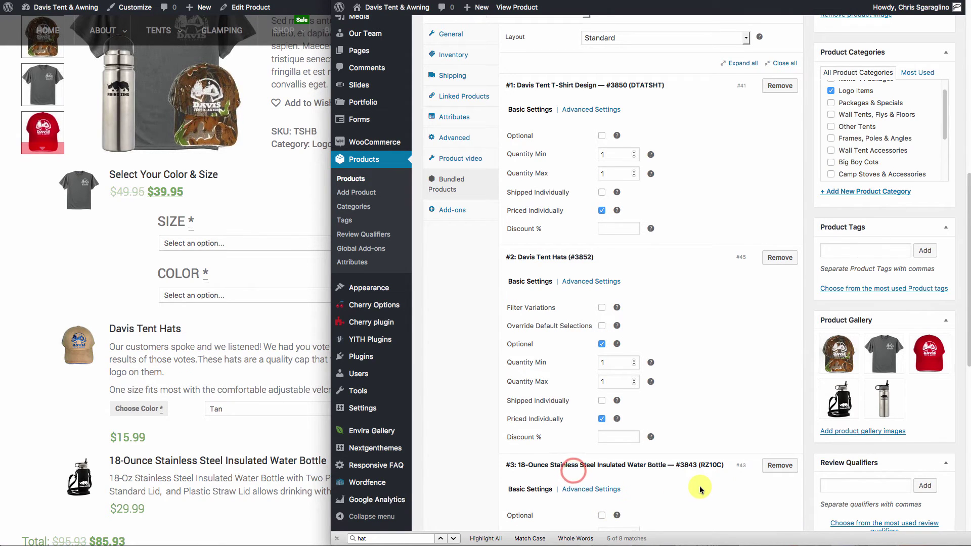
scroll(698, 495, down, 5)
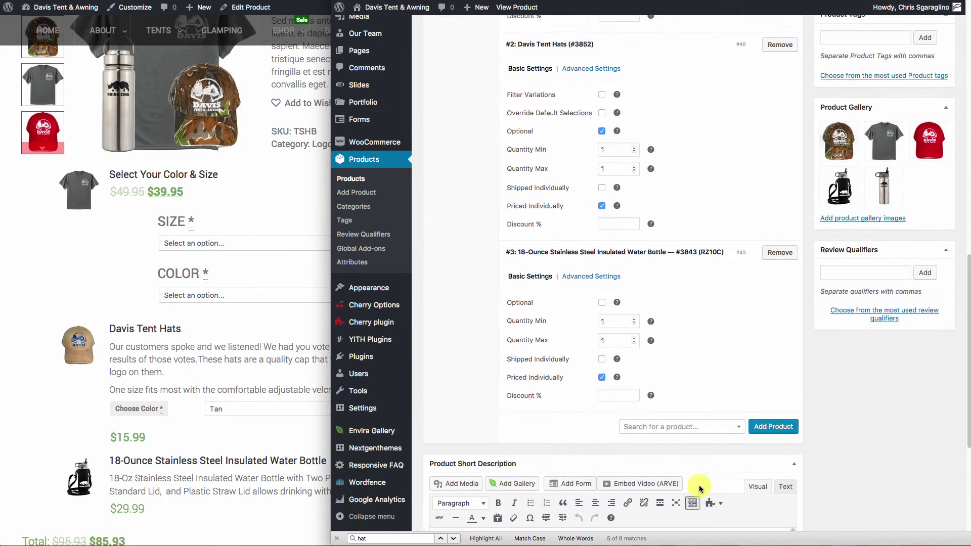
click(602, 302)
Update the product and reload the storefront page to check the bundle price and the hat and water bottle entries
scroll(750, 119, up, 8)
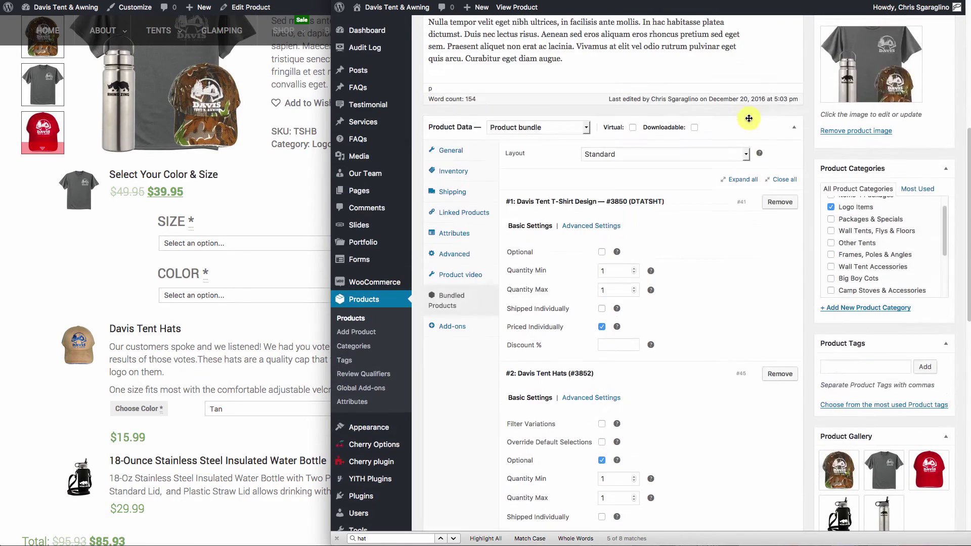
scroll(922, 167, up, 7)
click(927, 269)
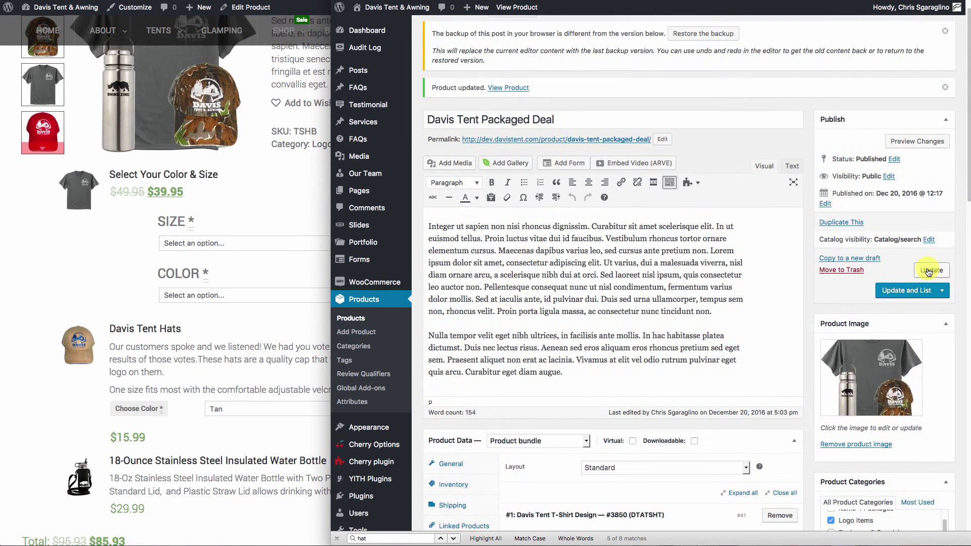
click(253, 204)
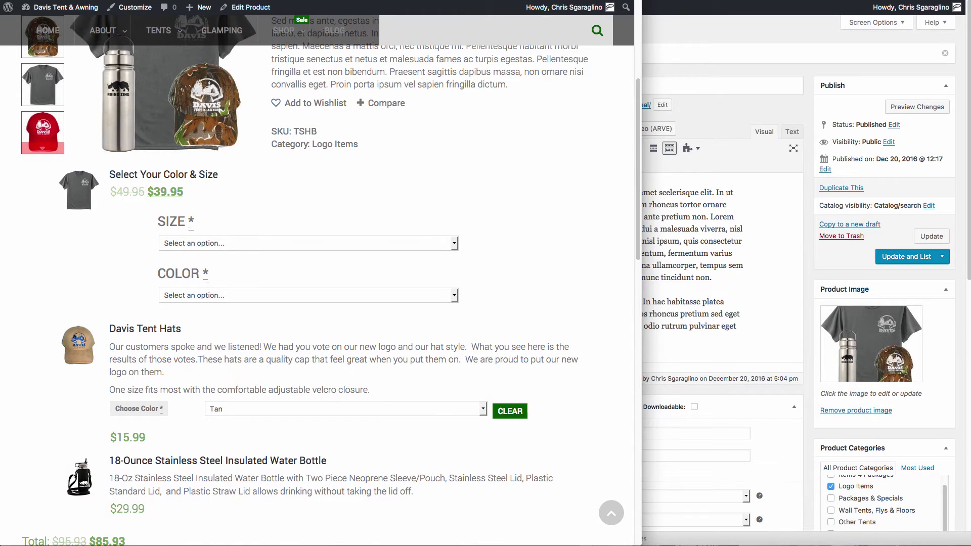
click(540, 20)
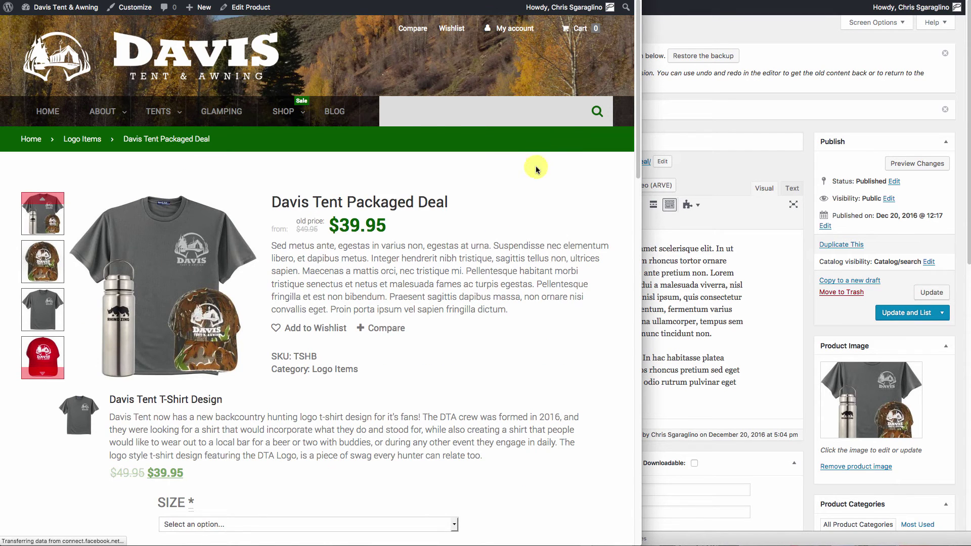
scroll(483, 272, down, 3)
scroll(483, 274, down, 4)
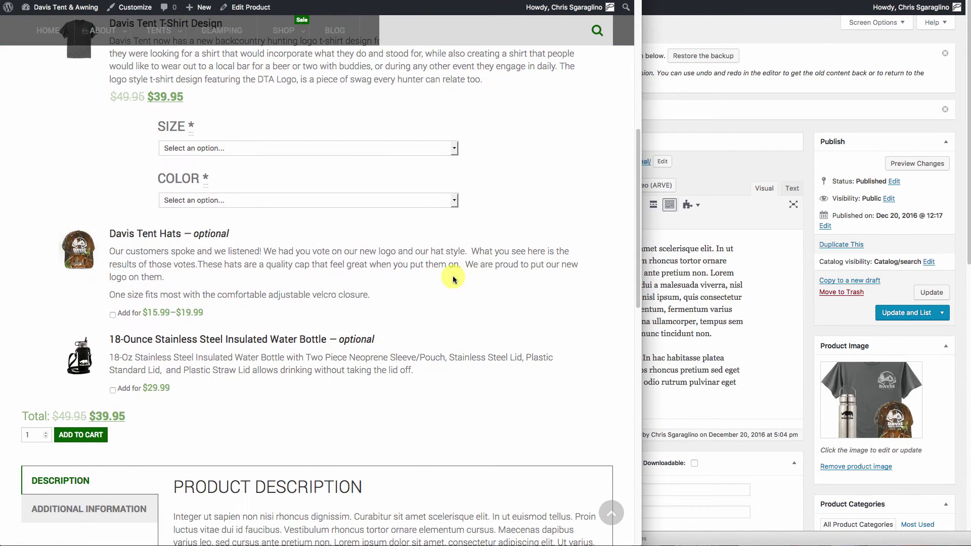
scroll(385, 250, up, 2)
scroll(384, 249, up, 5)
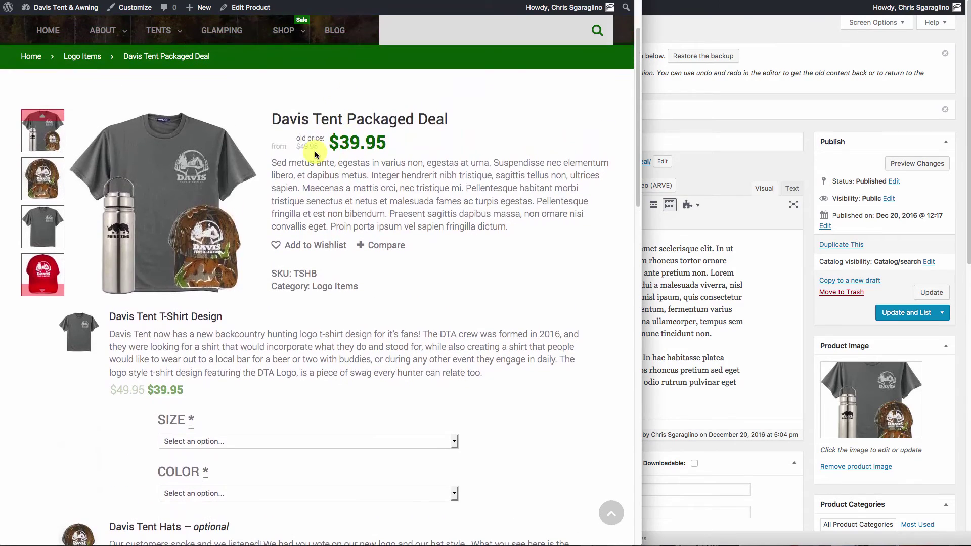
scroll(414, 269, down, 6)
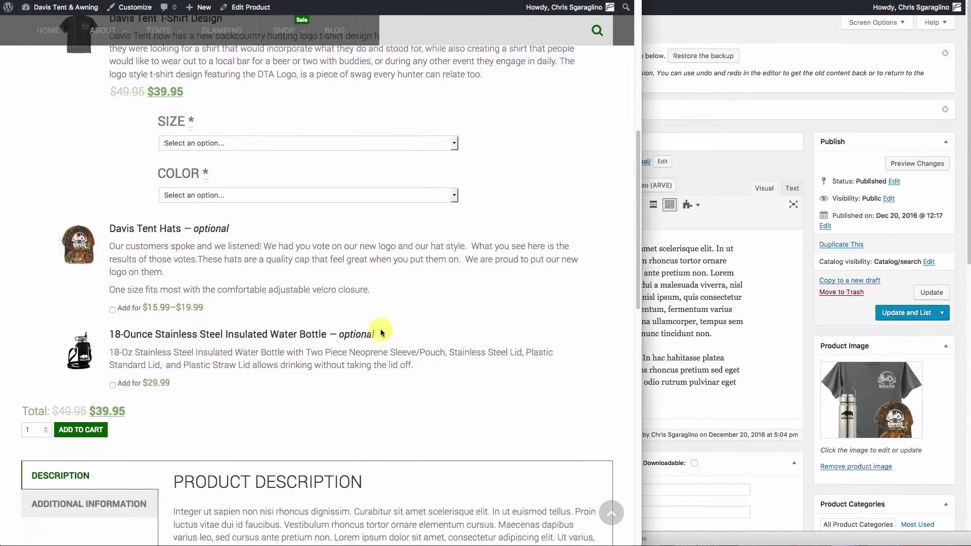
Add the optional hat on the storefront page, try the Red color and view the other color choices
click(113, 293)
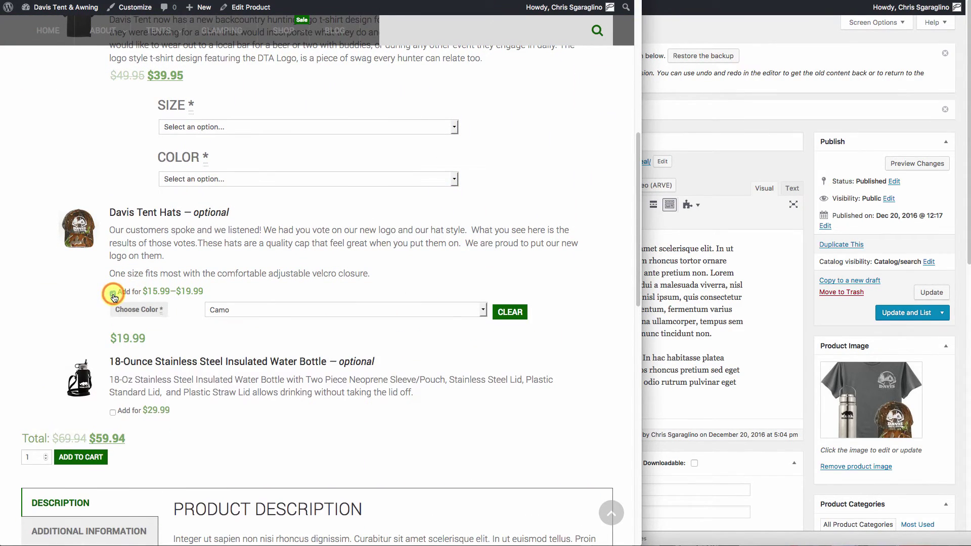
click(236, 310)
click(217, 339)
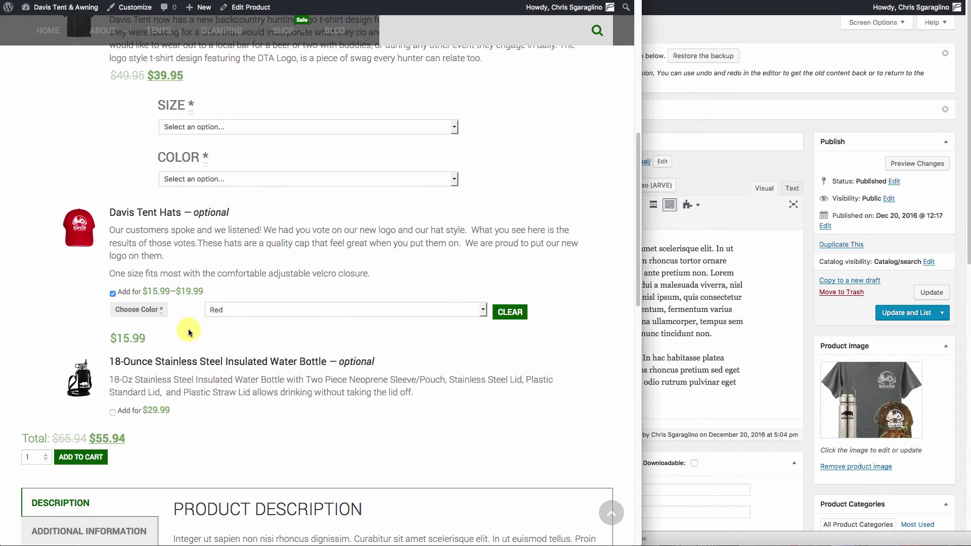
click(218, 309)
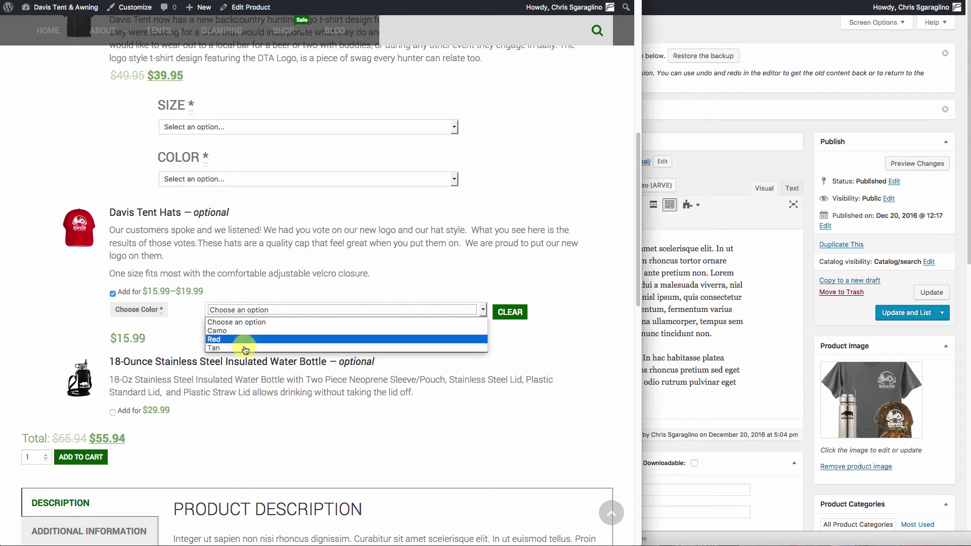
click(302, 264)
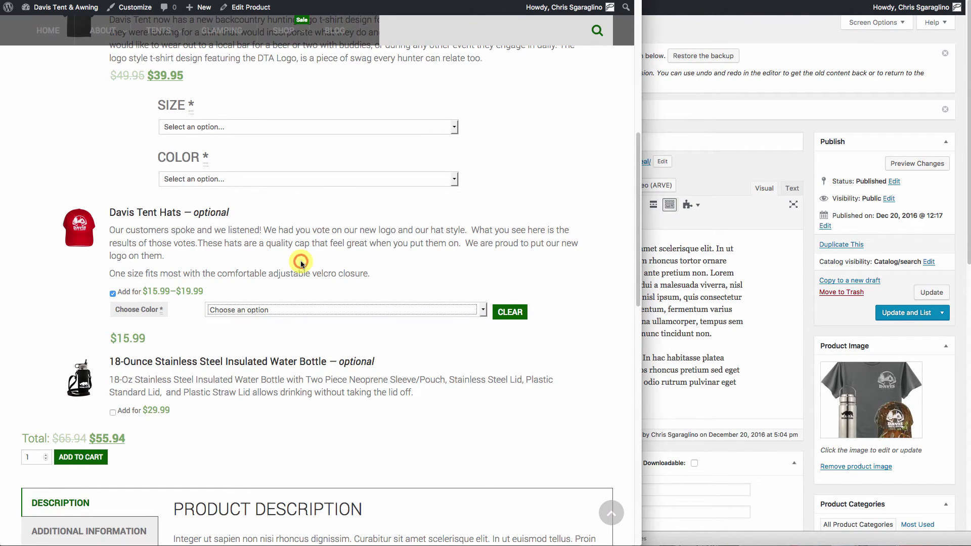
Return to the product editor and turn Optional off for the bundled Davis Tent Hats
click(721, 173)
scroll(634, 334, down, 8)
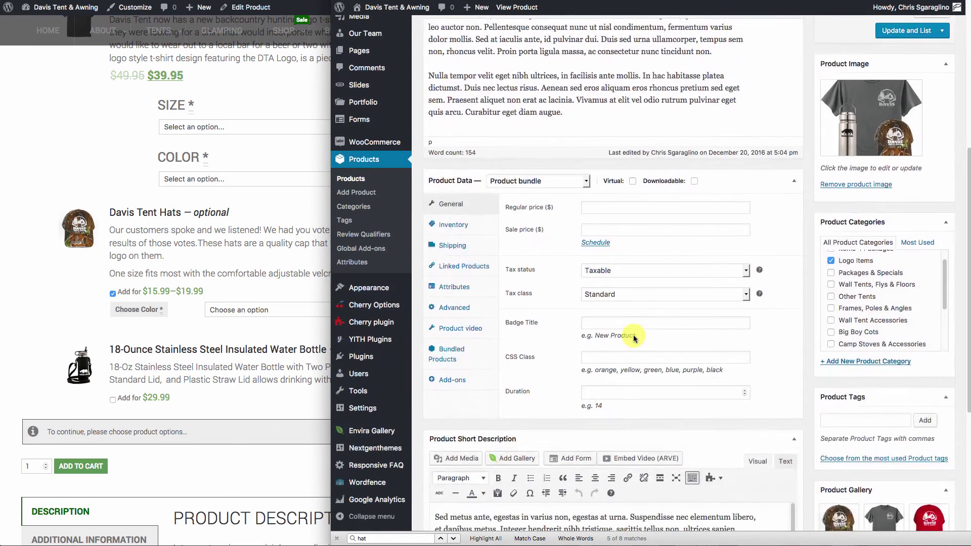
click(453, 232)
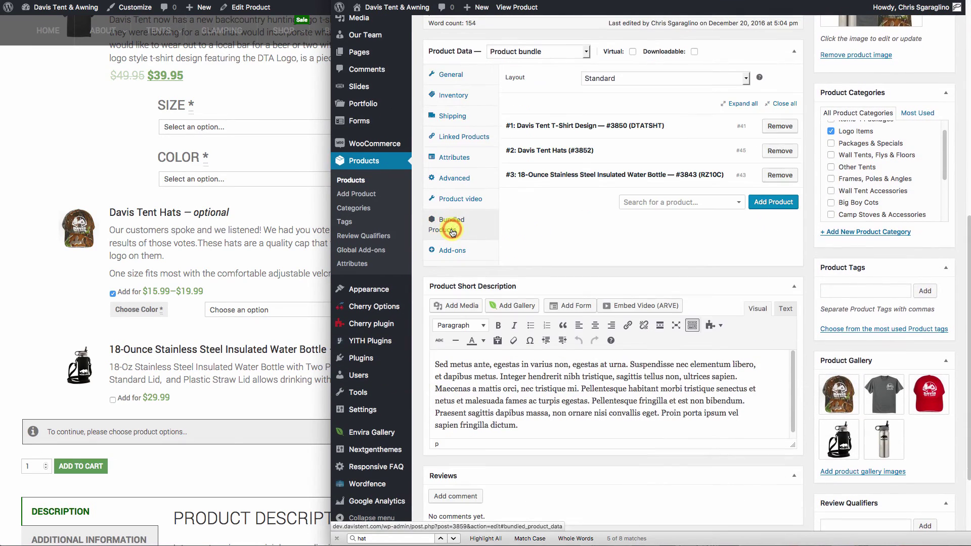
click(623, 154)
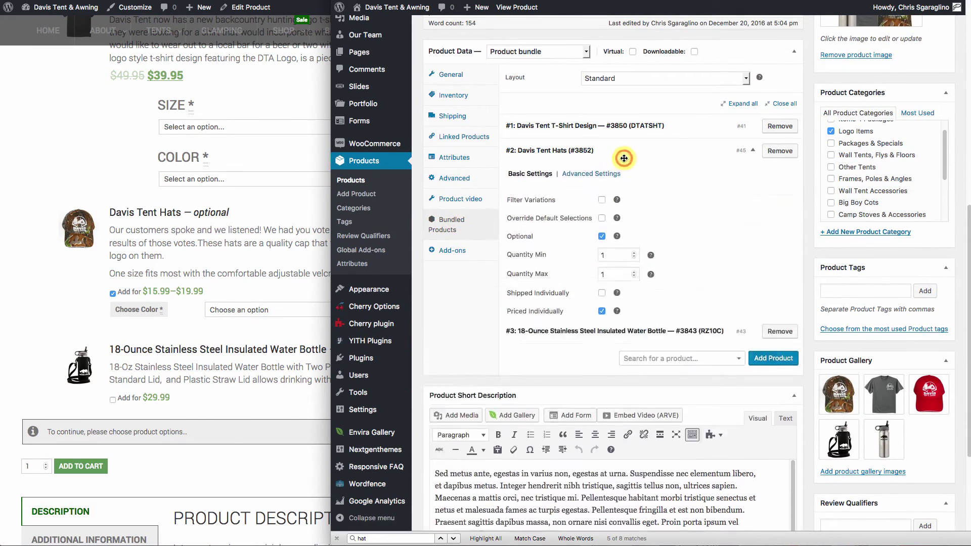
click(603, 238)
Turn Priced Individually off for the bundled 18-Ounce Stainless Steel Insulated Water Bottle and collapse its settings
click(587, 364)
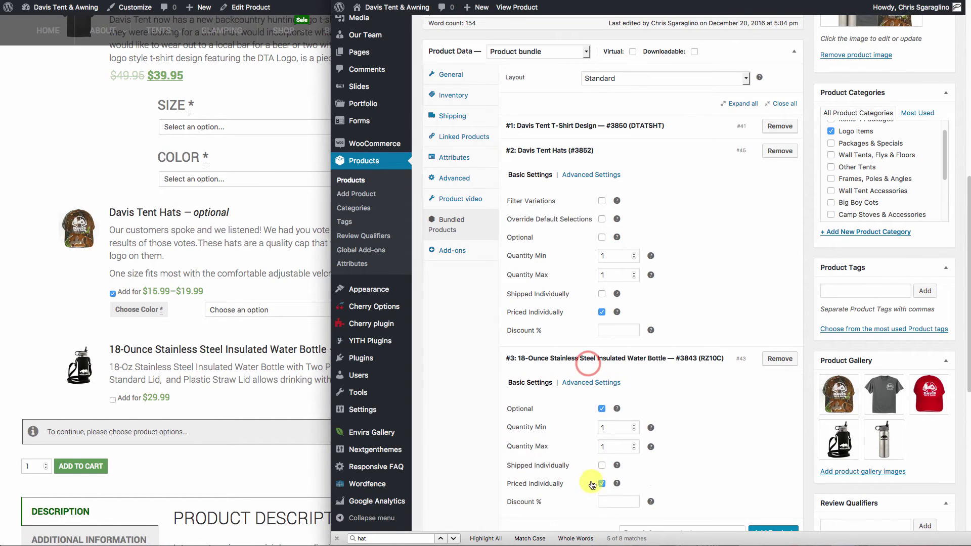
click(601, 484)
click(622, 367)
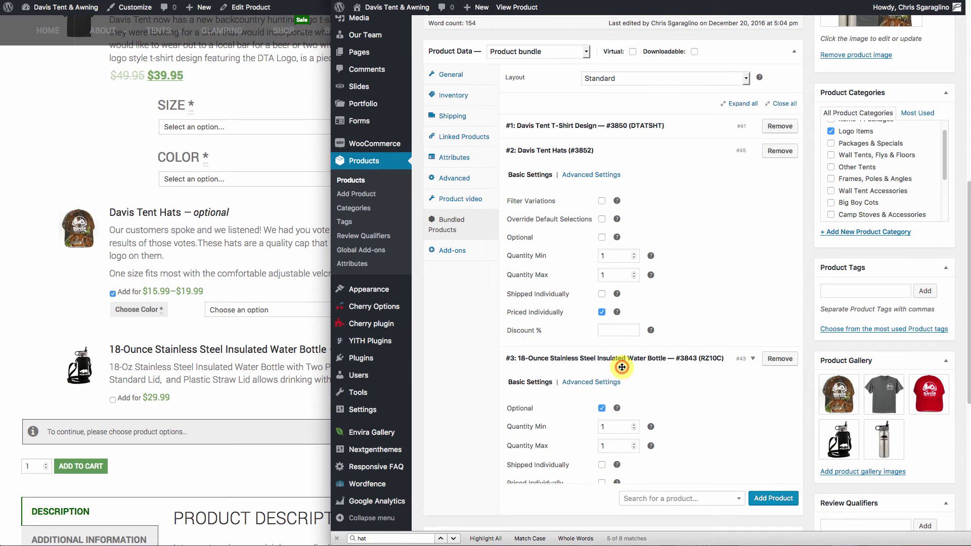
Filter the bundled hats' variations to HAT-C (Choose Color: Camo) and override the default selection with Camo
click(602, 201)
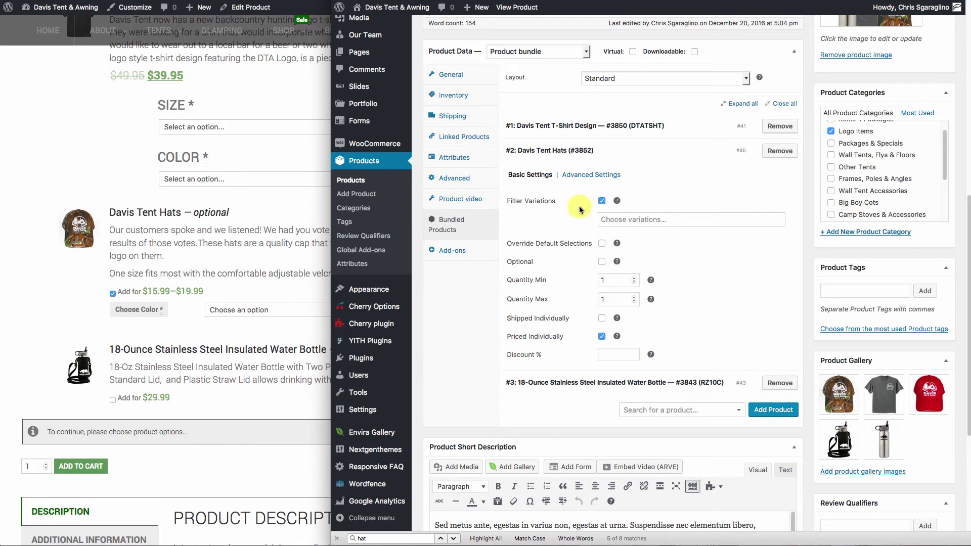
click(624, 218)
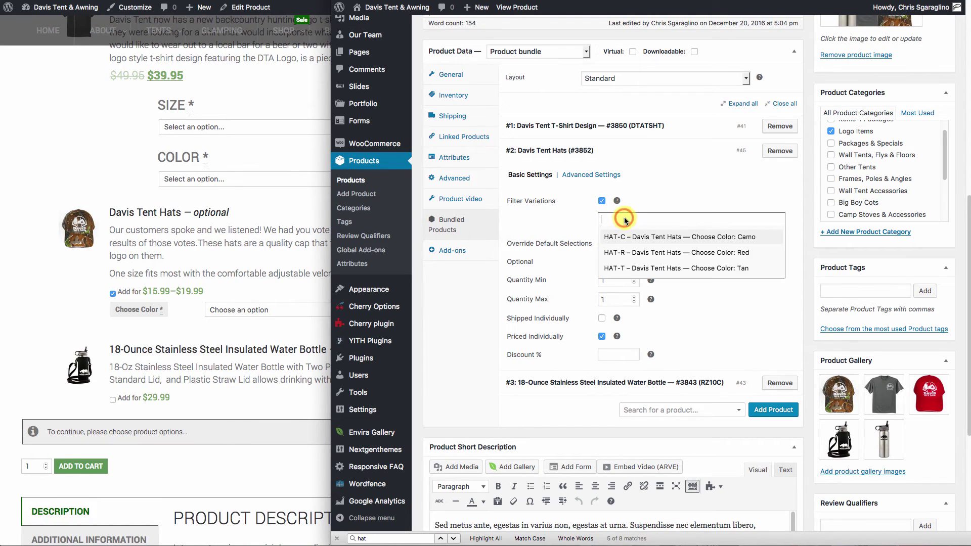
click(713, 236)
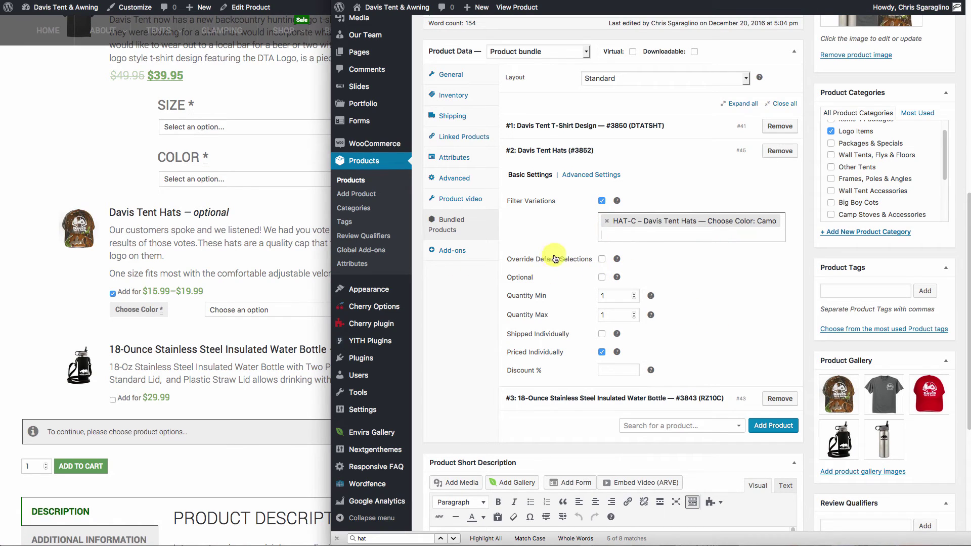
click(602, 259)
click(631, 278)
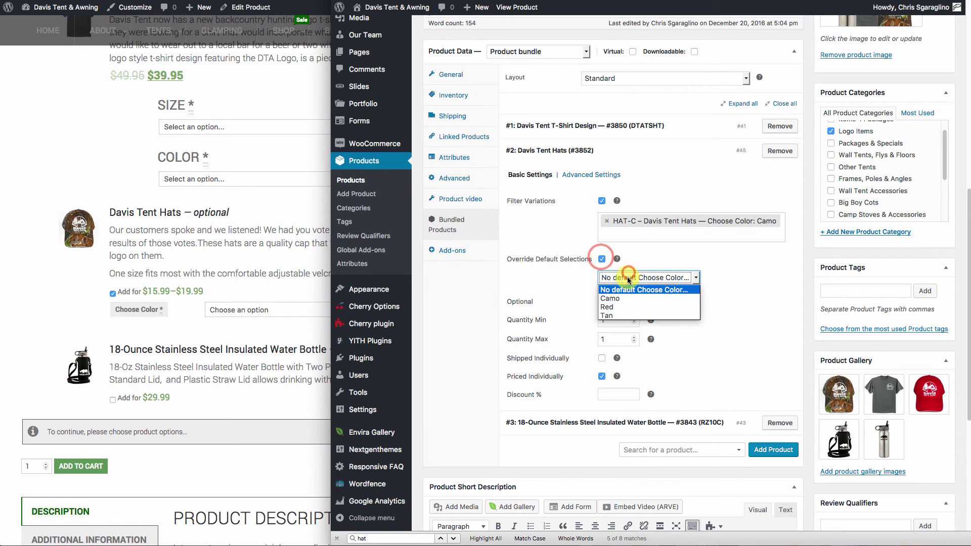
click(616, 298)
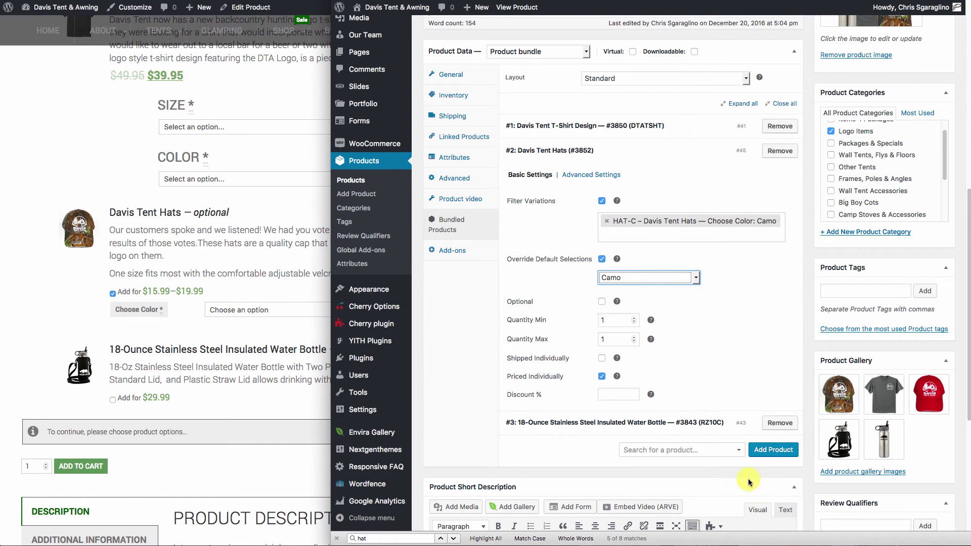
Update the bundle product, then reload its storefront page and check how the hats and water bottle are offered
scroll(946, 56, up, 4)
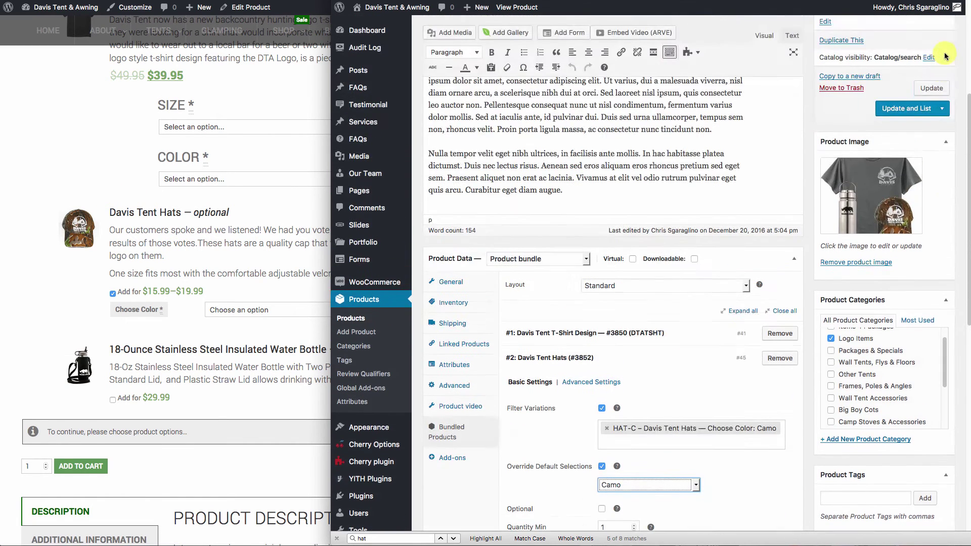
click(924, 88)
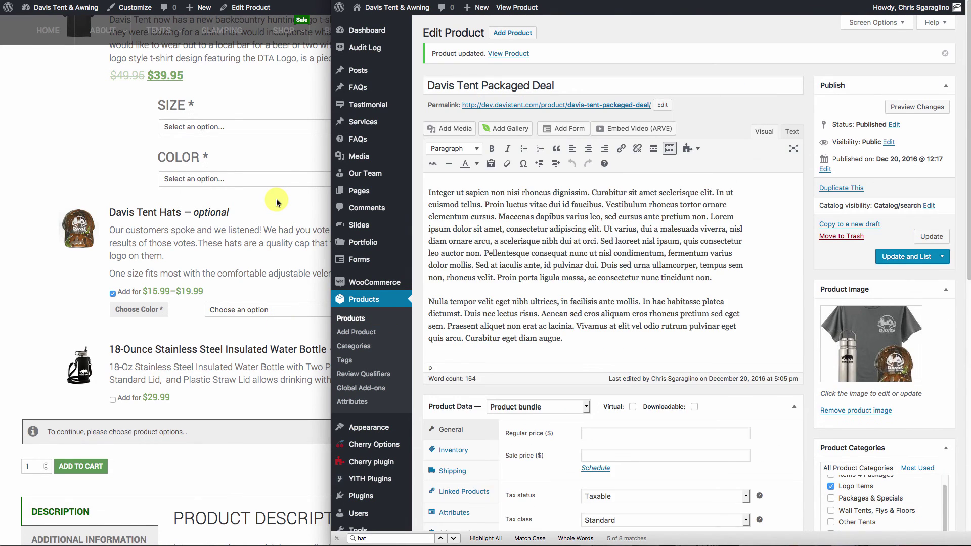
click(260, 245)
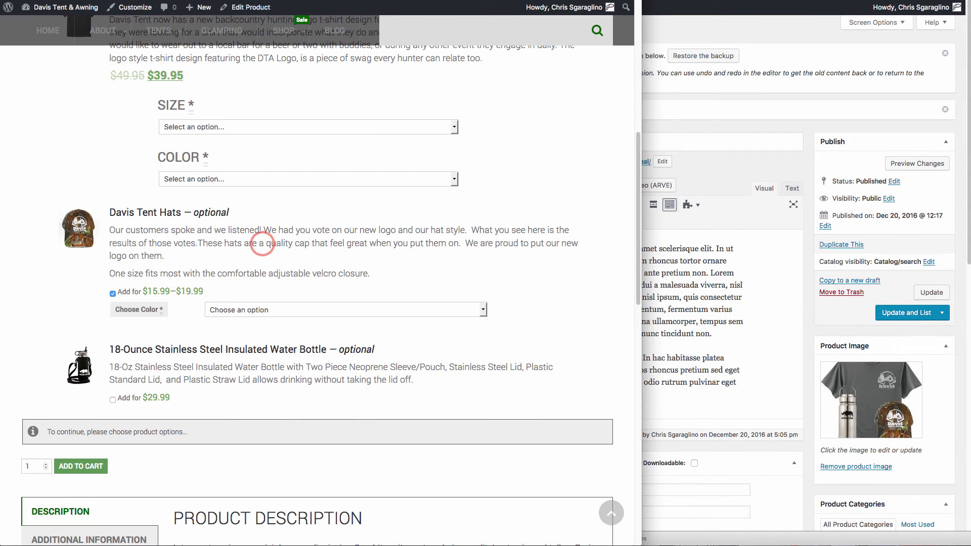
key(super+r)
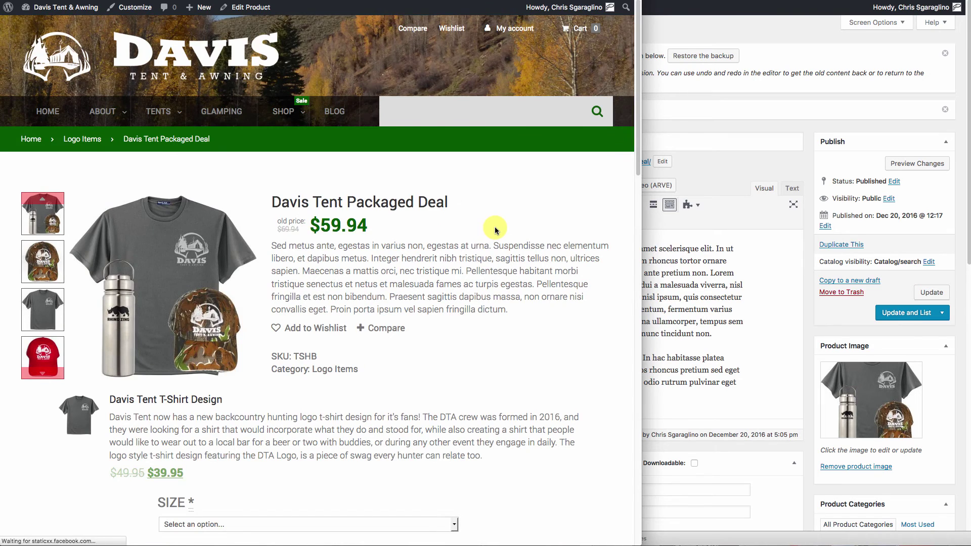
scroll(495, 225, down, 5)
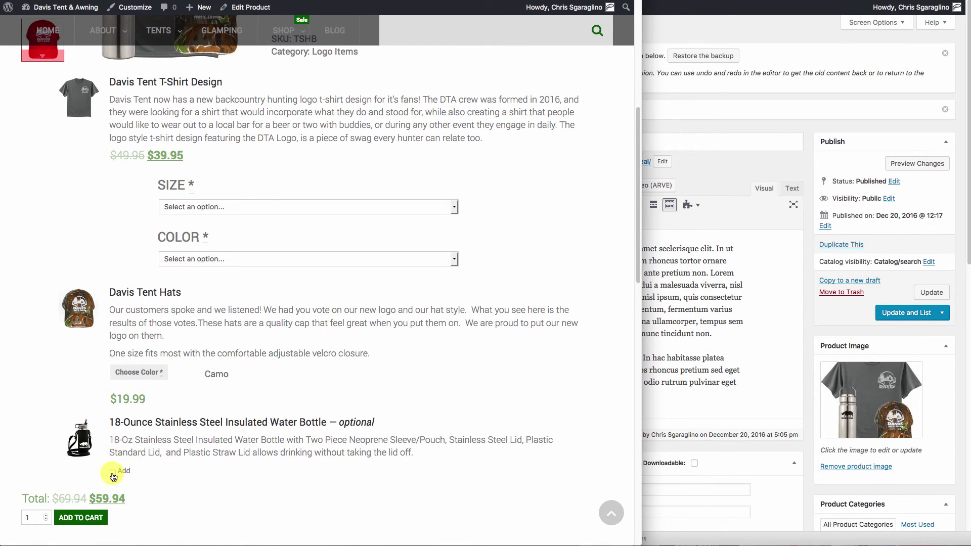
In the product editor, turn Optional off and Priced Individually on for the bundled 18-Ounce Stainless Steel Insulated Water Bottle
click(703, 180)
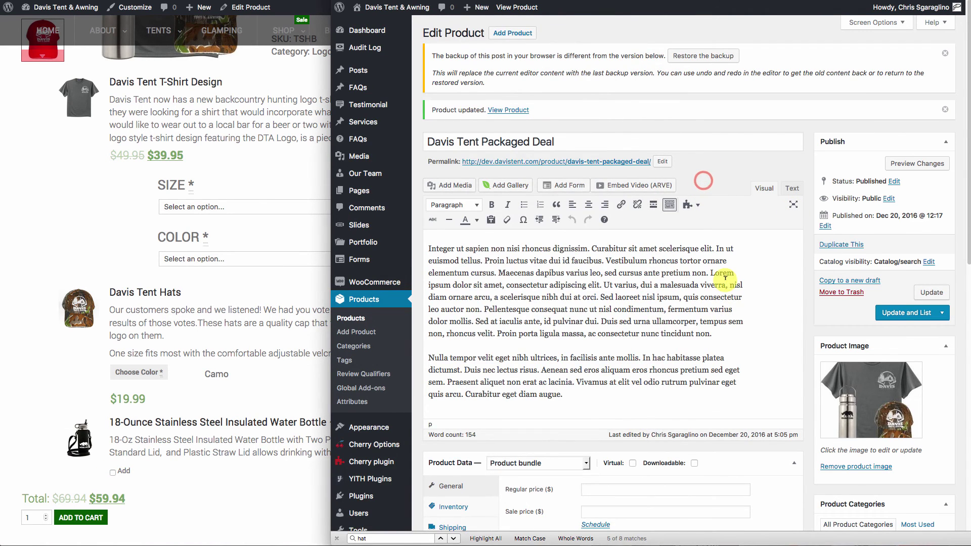
scroll(726, 284, down, 5)
scroll(726, 283, down, 3)
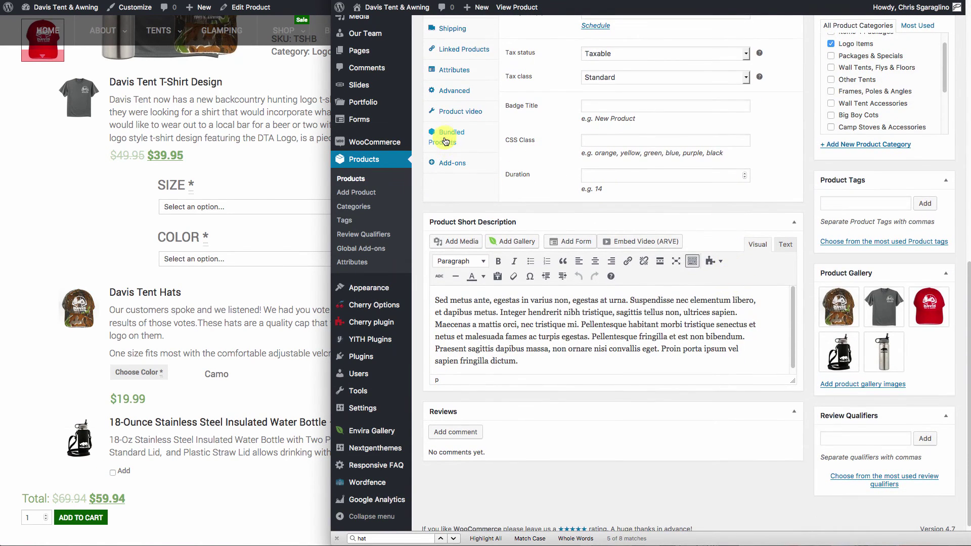
click(444, 137)
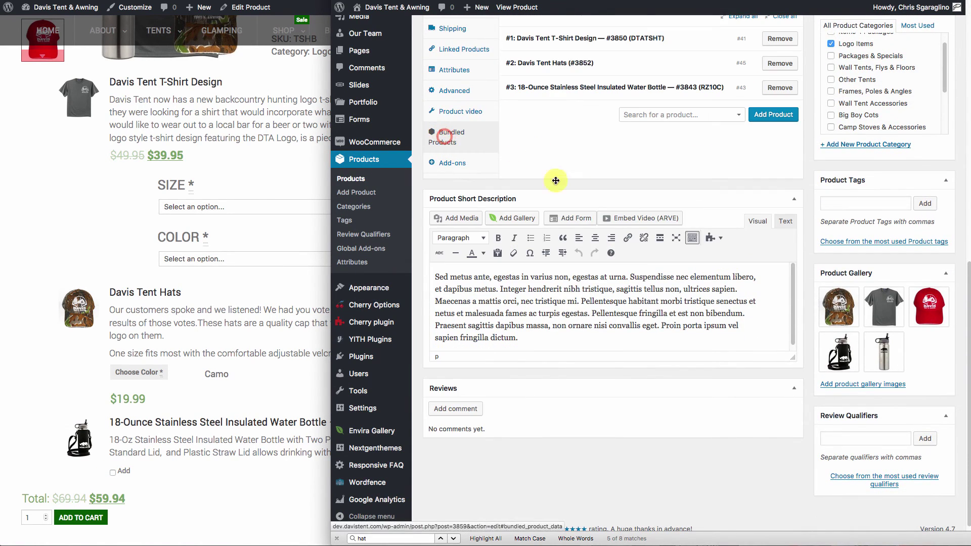
click(546, 91)
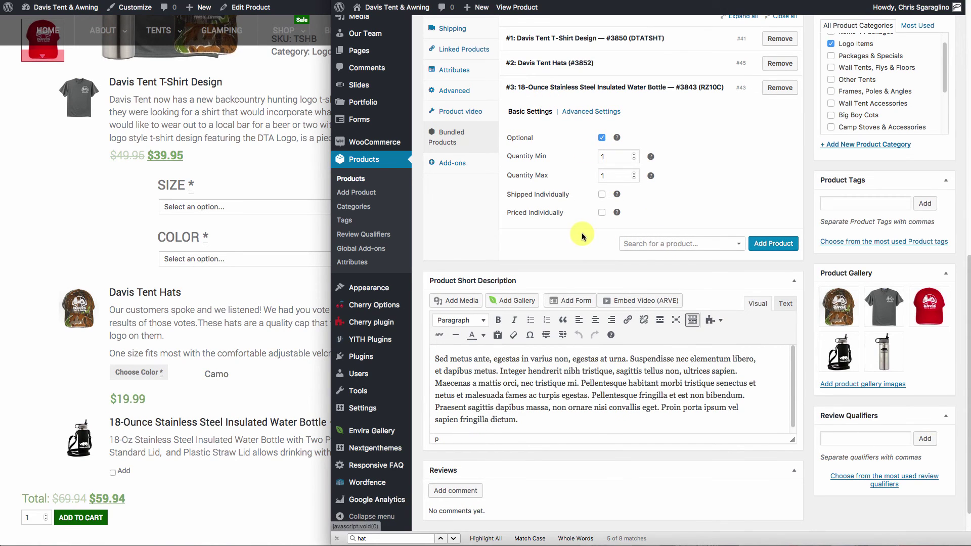
click(602, 138)
click(602, 212)
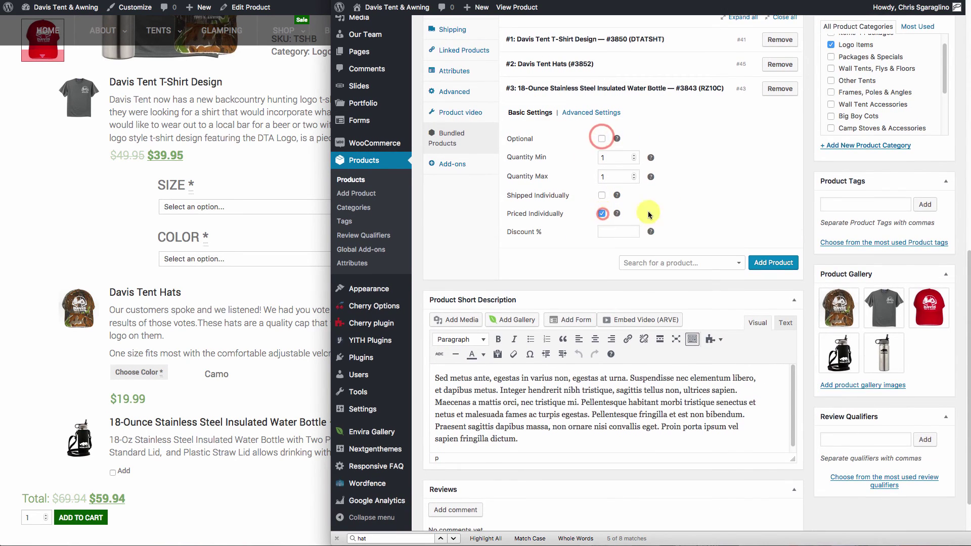
Save the water bottle's changed bundle settings and reload the storefront product page
scroll(696, 190, up, 2)
scroll(695, 190, up, 5)
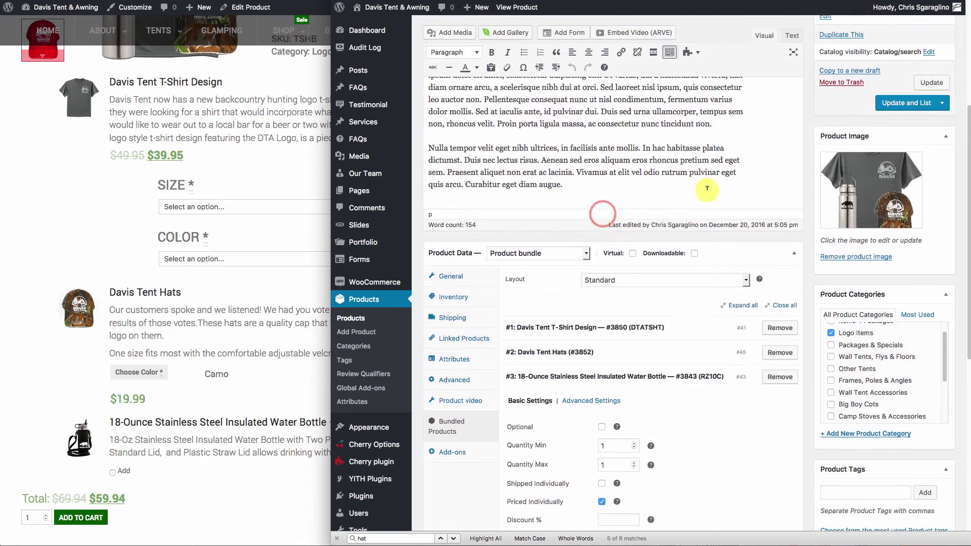
click(933, 84)
click(77, 246)
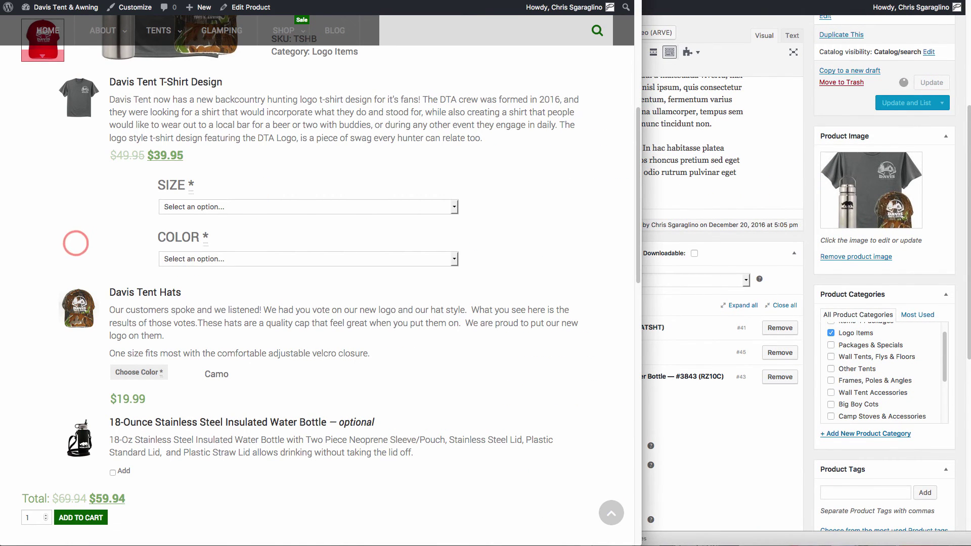
key(super+r)
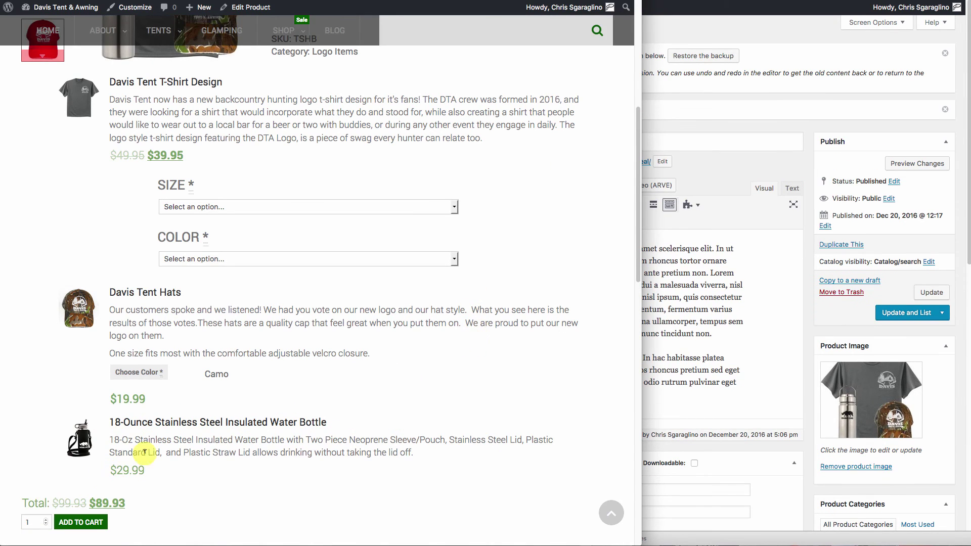
Return to the product editor and set a 25% discount for the bundled Davis Tent Hats
click(773, 273)
scroll(748, 253, down, 10)
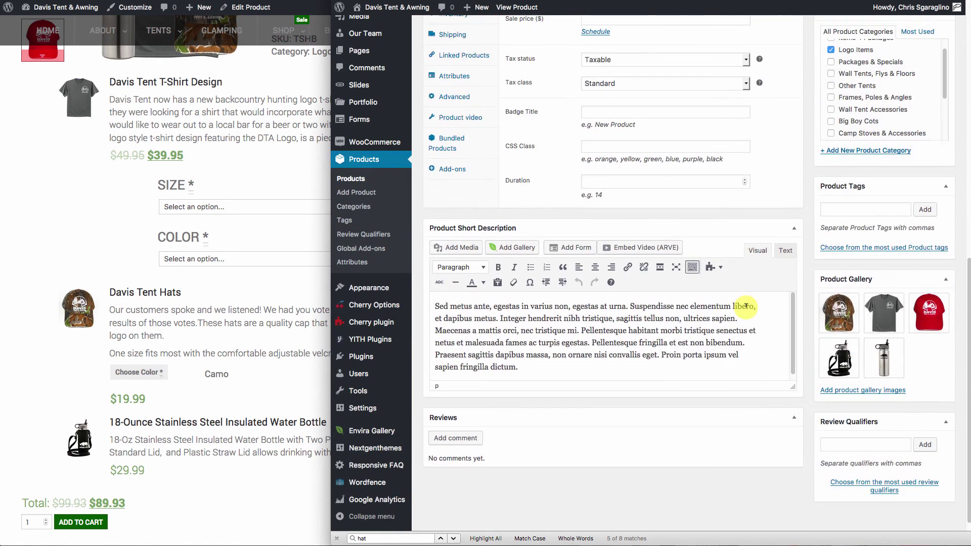
click(442, 149)
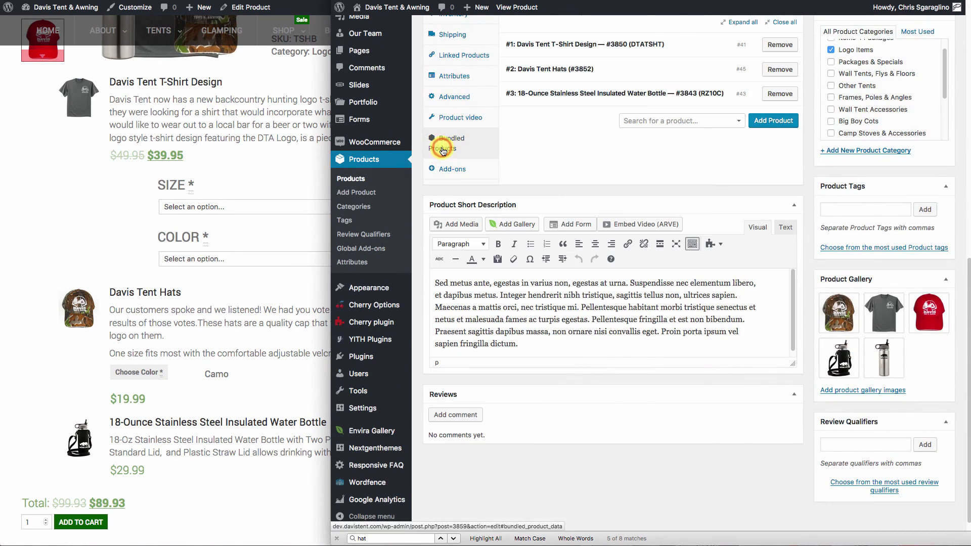
click(568, 78)
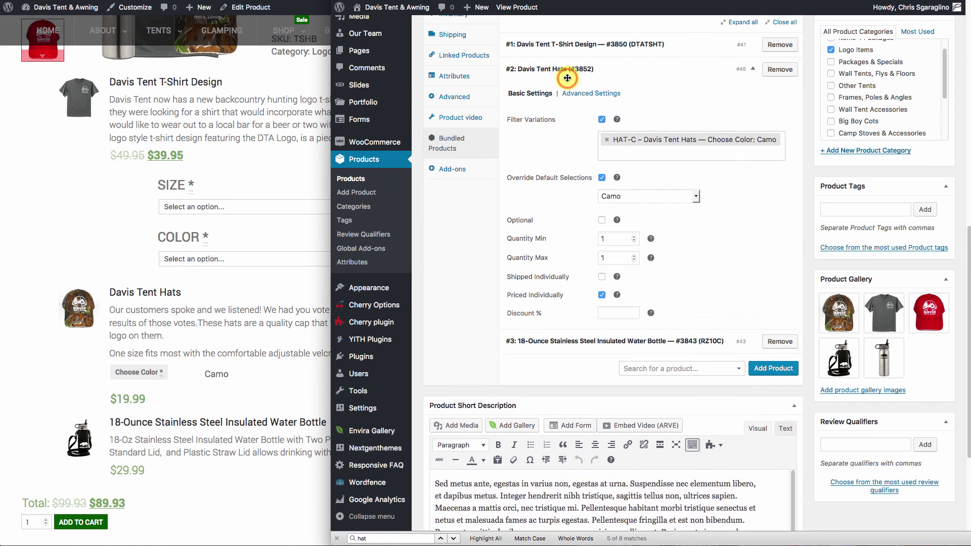
click(603, 313)
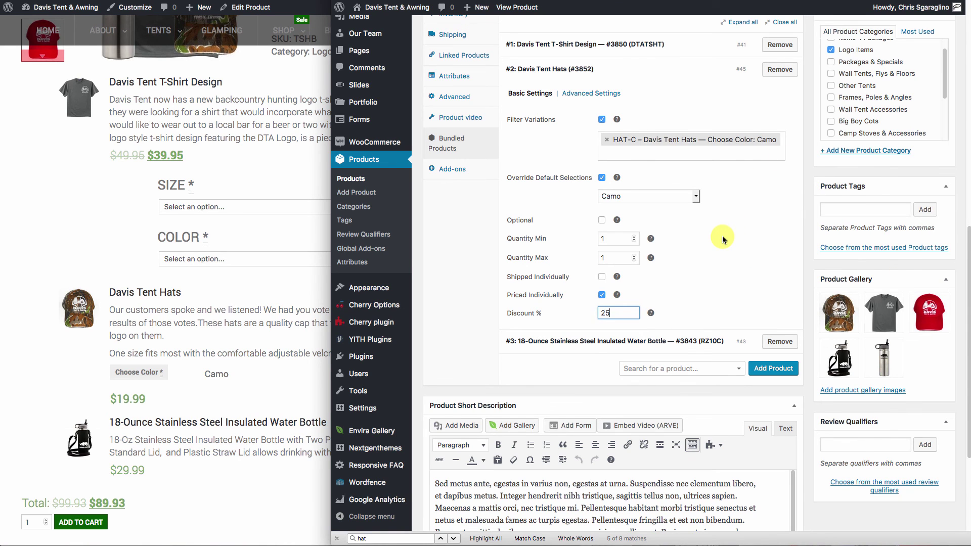
Save the hat discount, reload the storefront page and review the item prices, bundle total and sale price
scroll(723, 236, up, 5)
scroll(959, 92, up, 4)
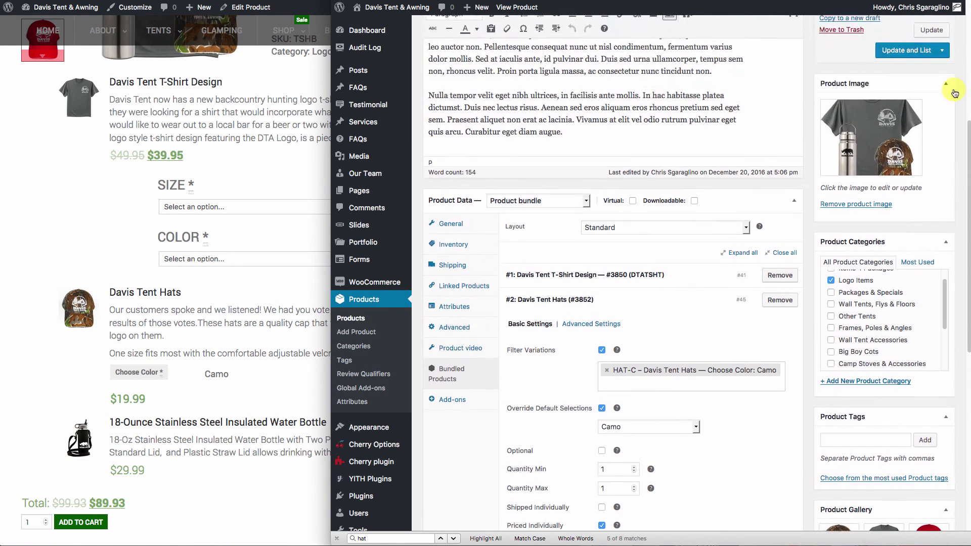
click(243, 124)
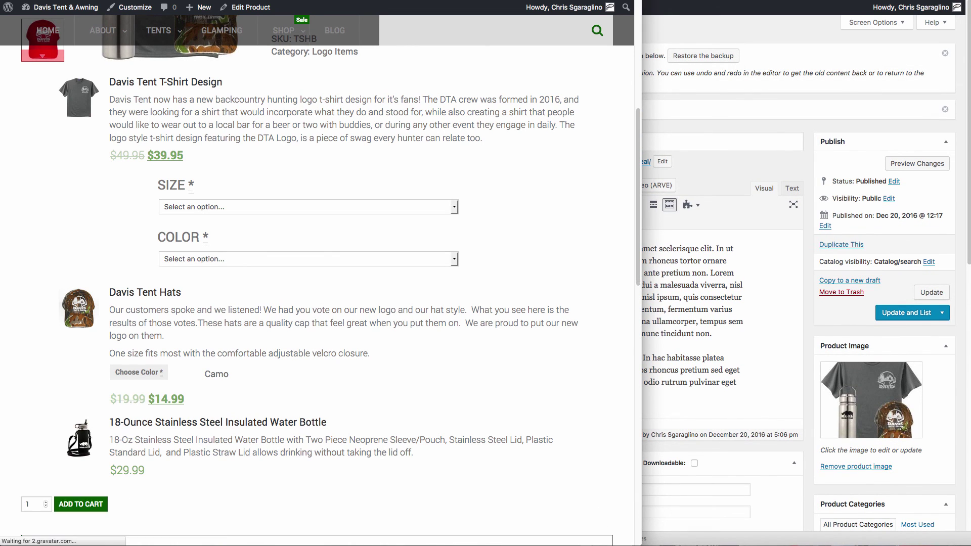
scroll(548, 185, down, 3)
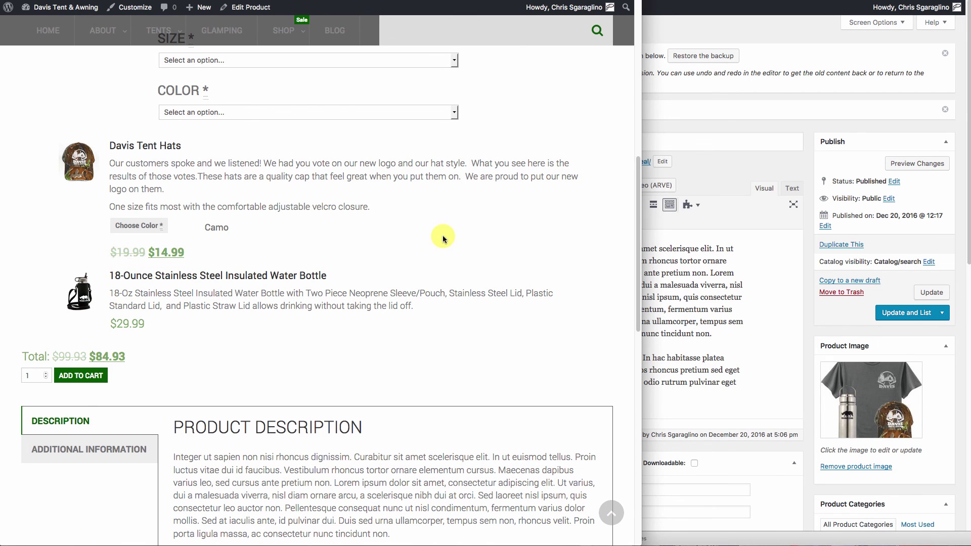
scroll(442, 236, up, 6)
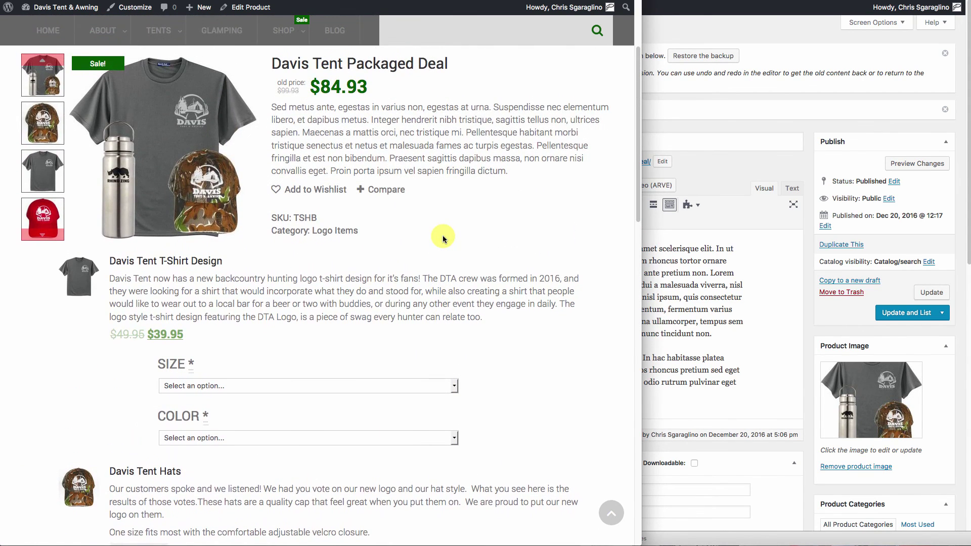
scroll(442, 236, up, 3)
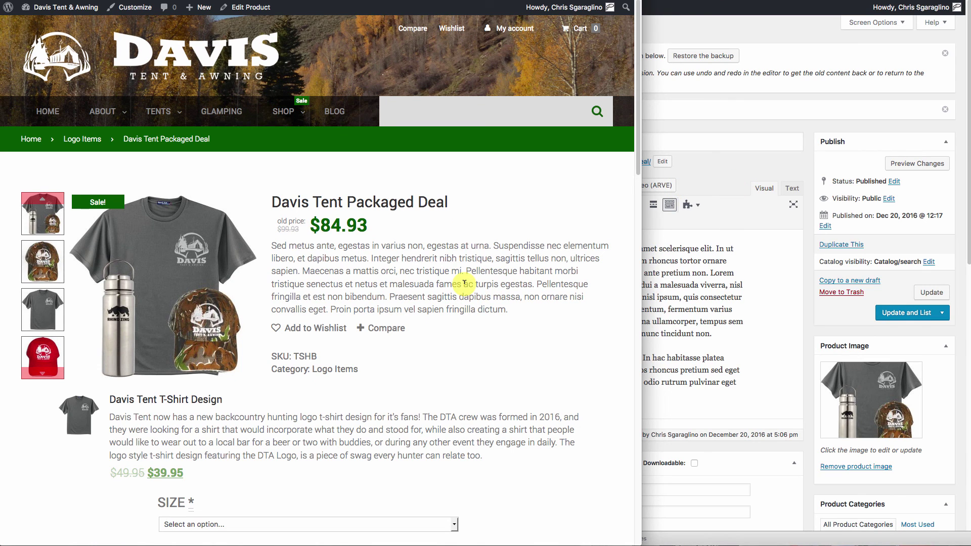
scroll(536, 274, down, 5)
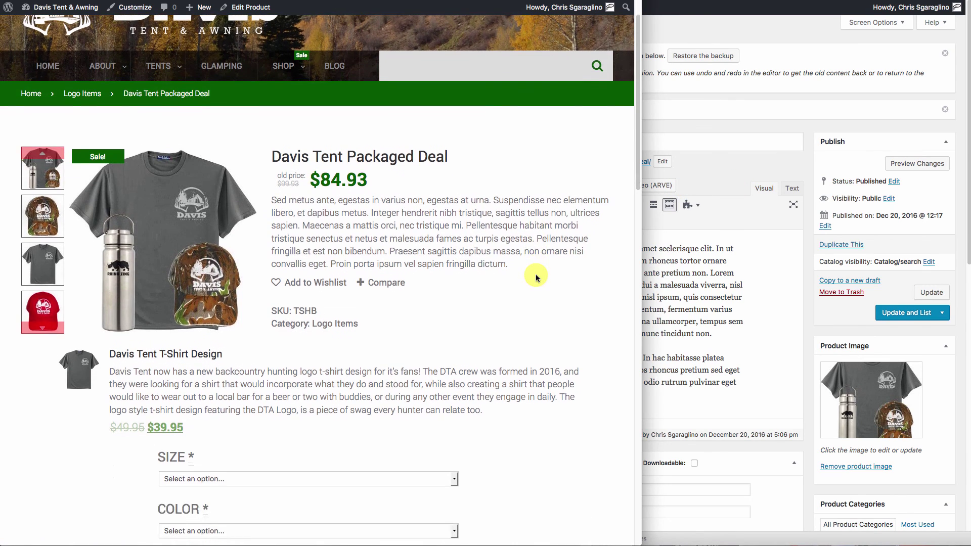
scroll(536, 274, down, 2)
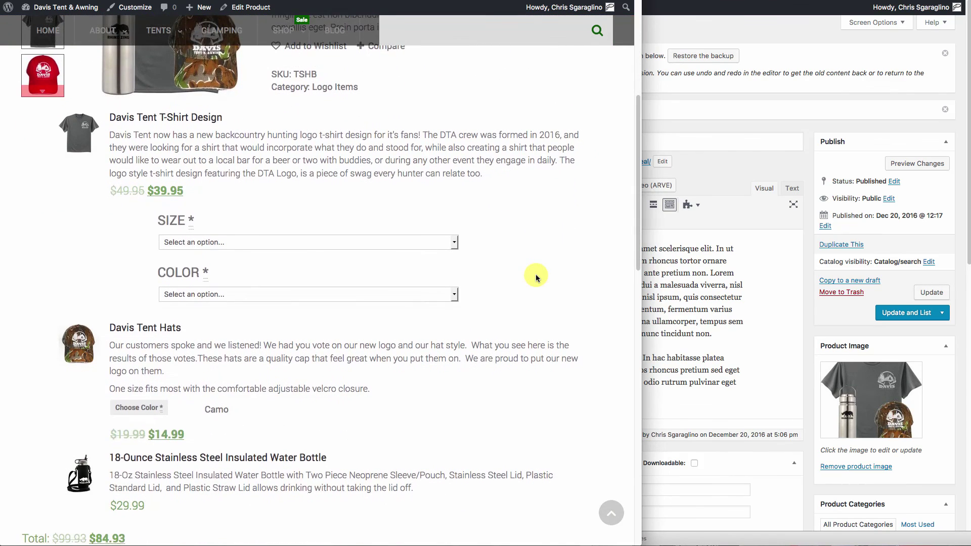